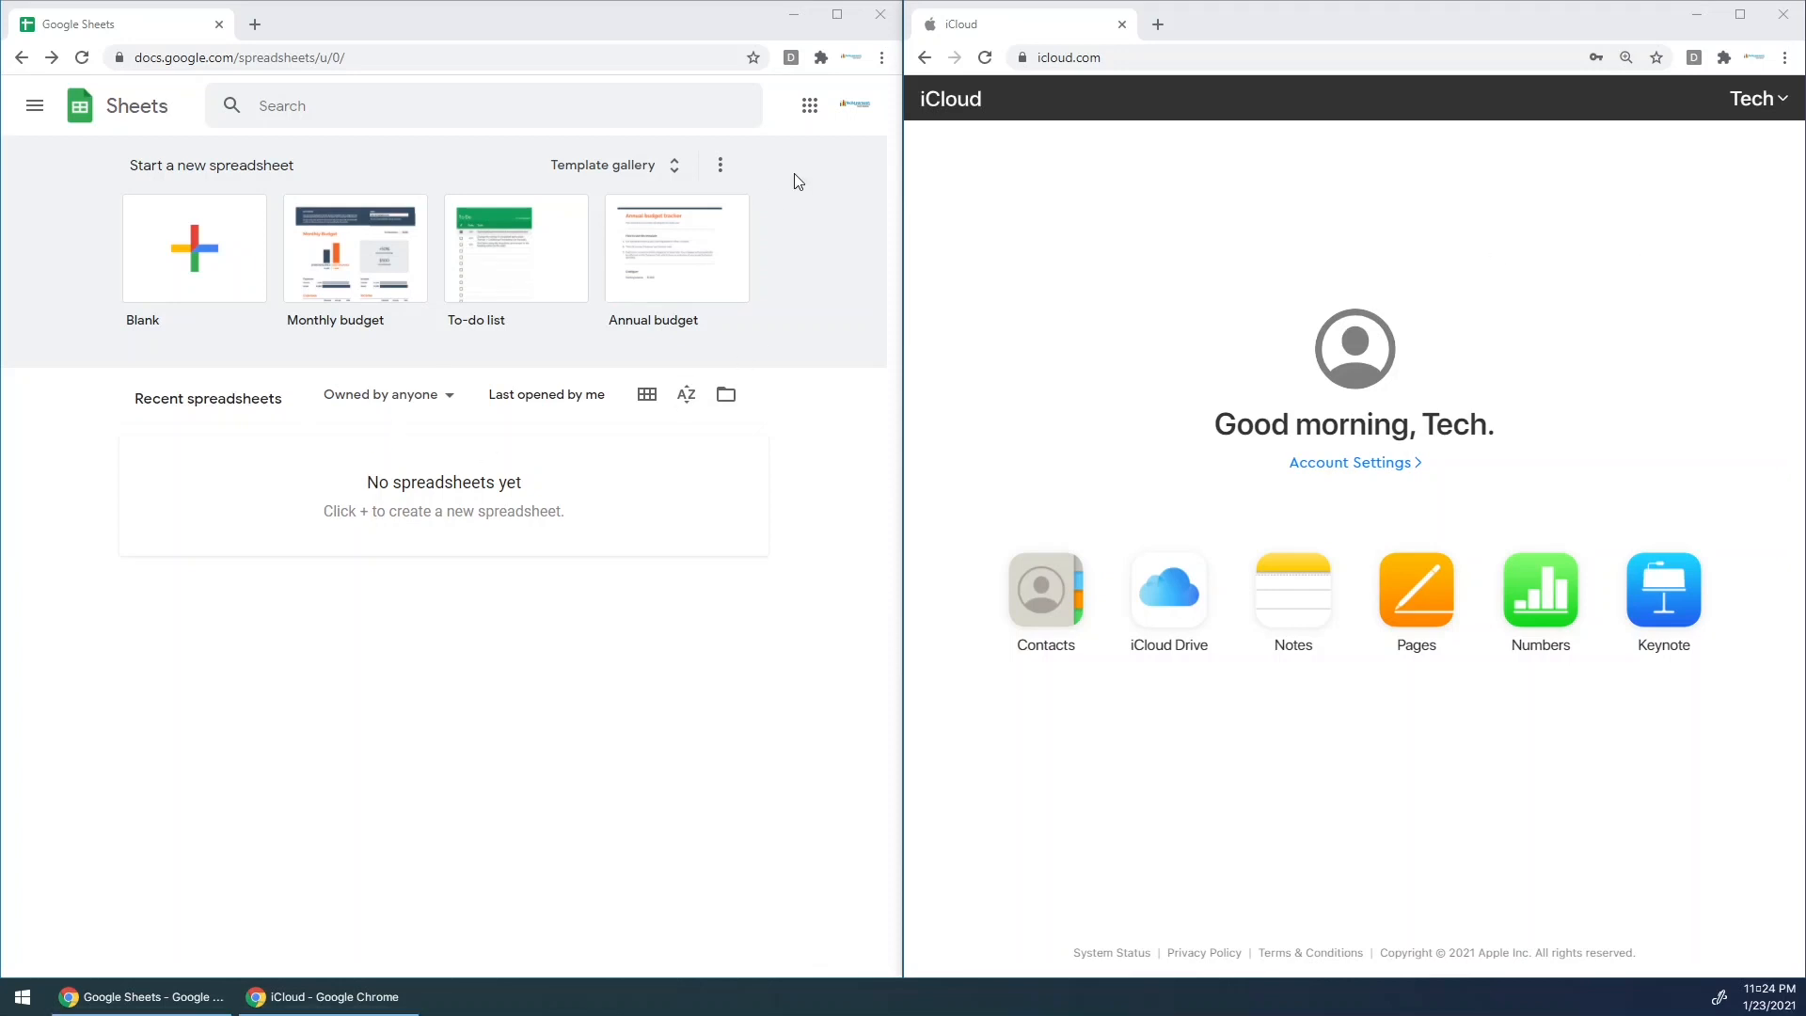
Step: Open Google Sheets from the list of Google apps, and open Numbers from the iCloud home page
left_click(809, 105)
scroll(758, 323, "down", 3)
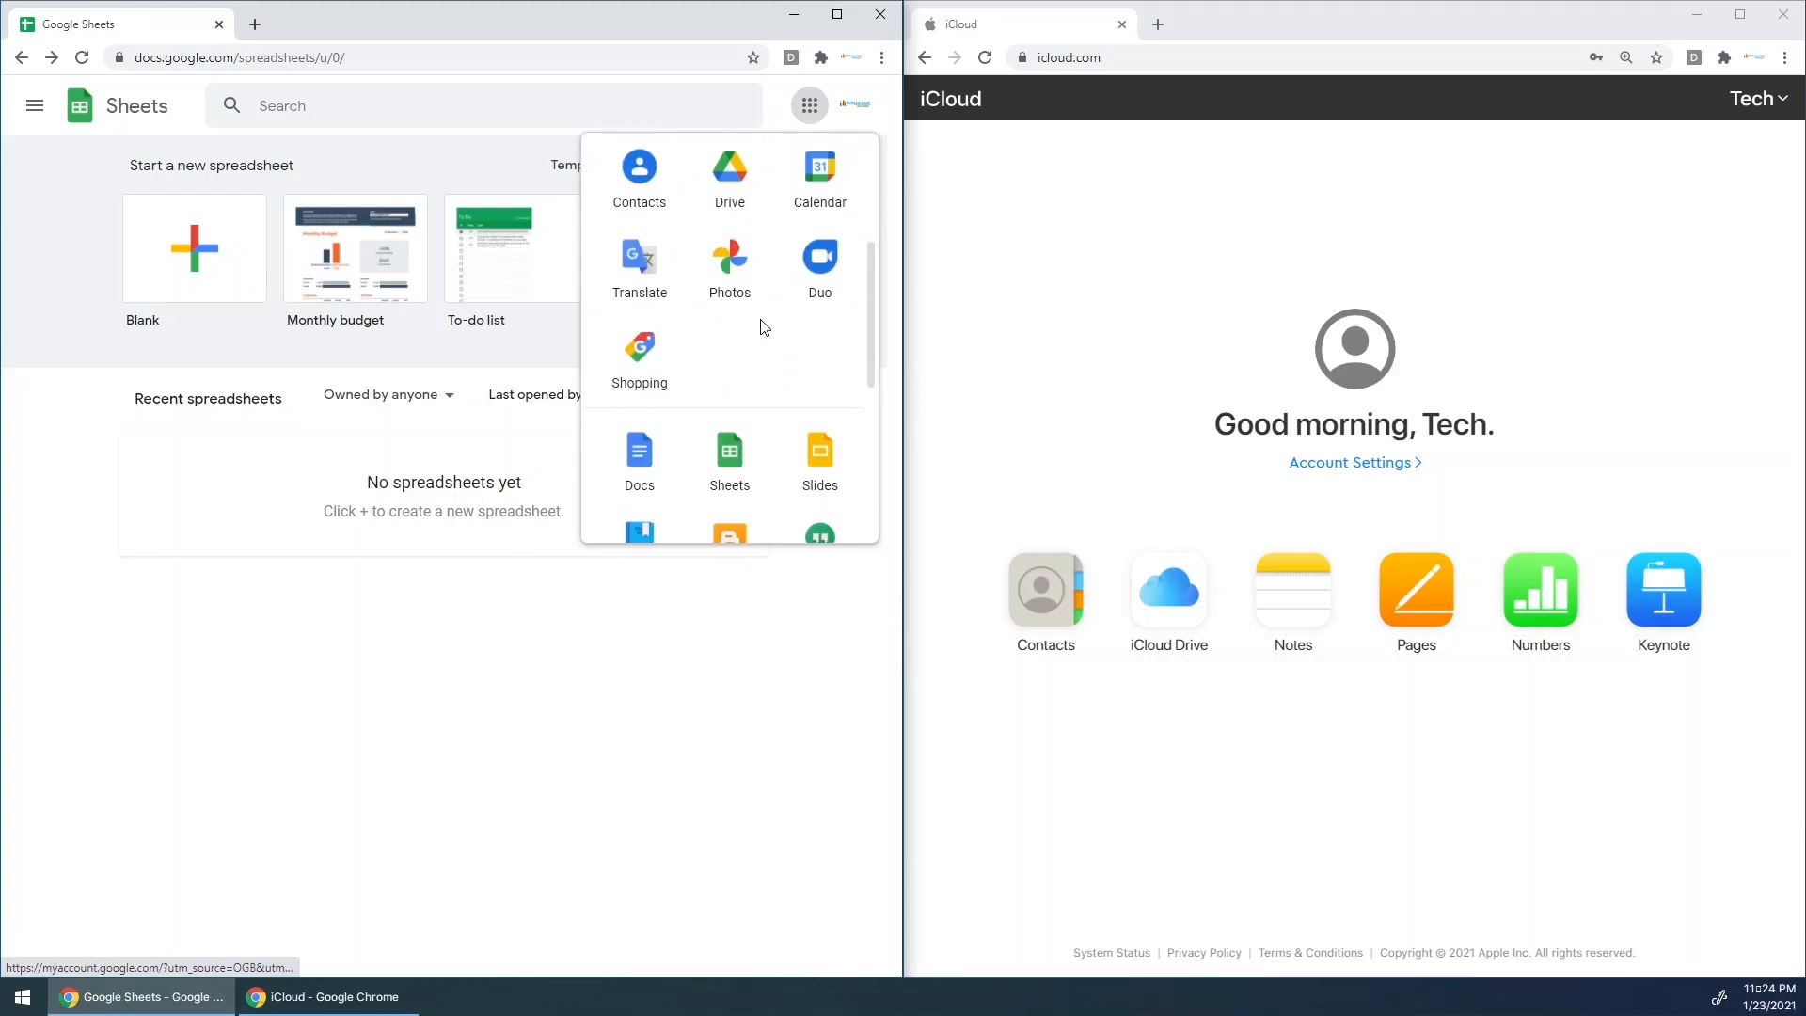
scroll(762, 329, "down", 2)
left_click(725, 292)
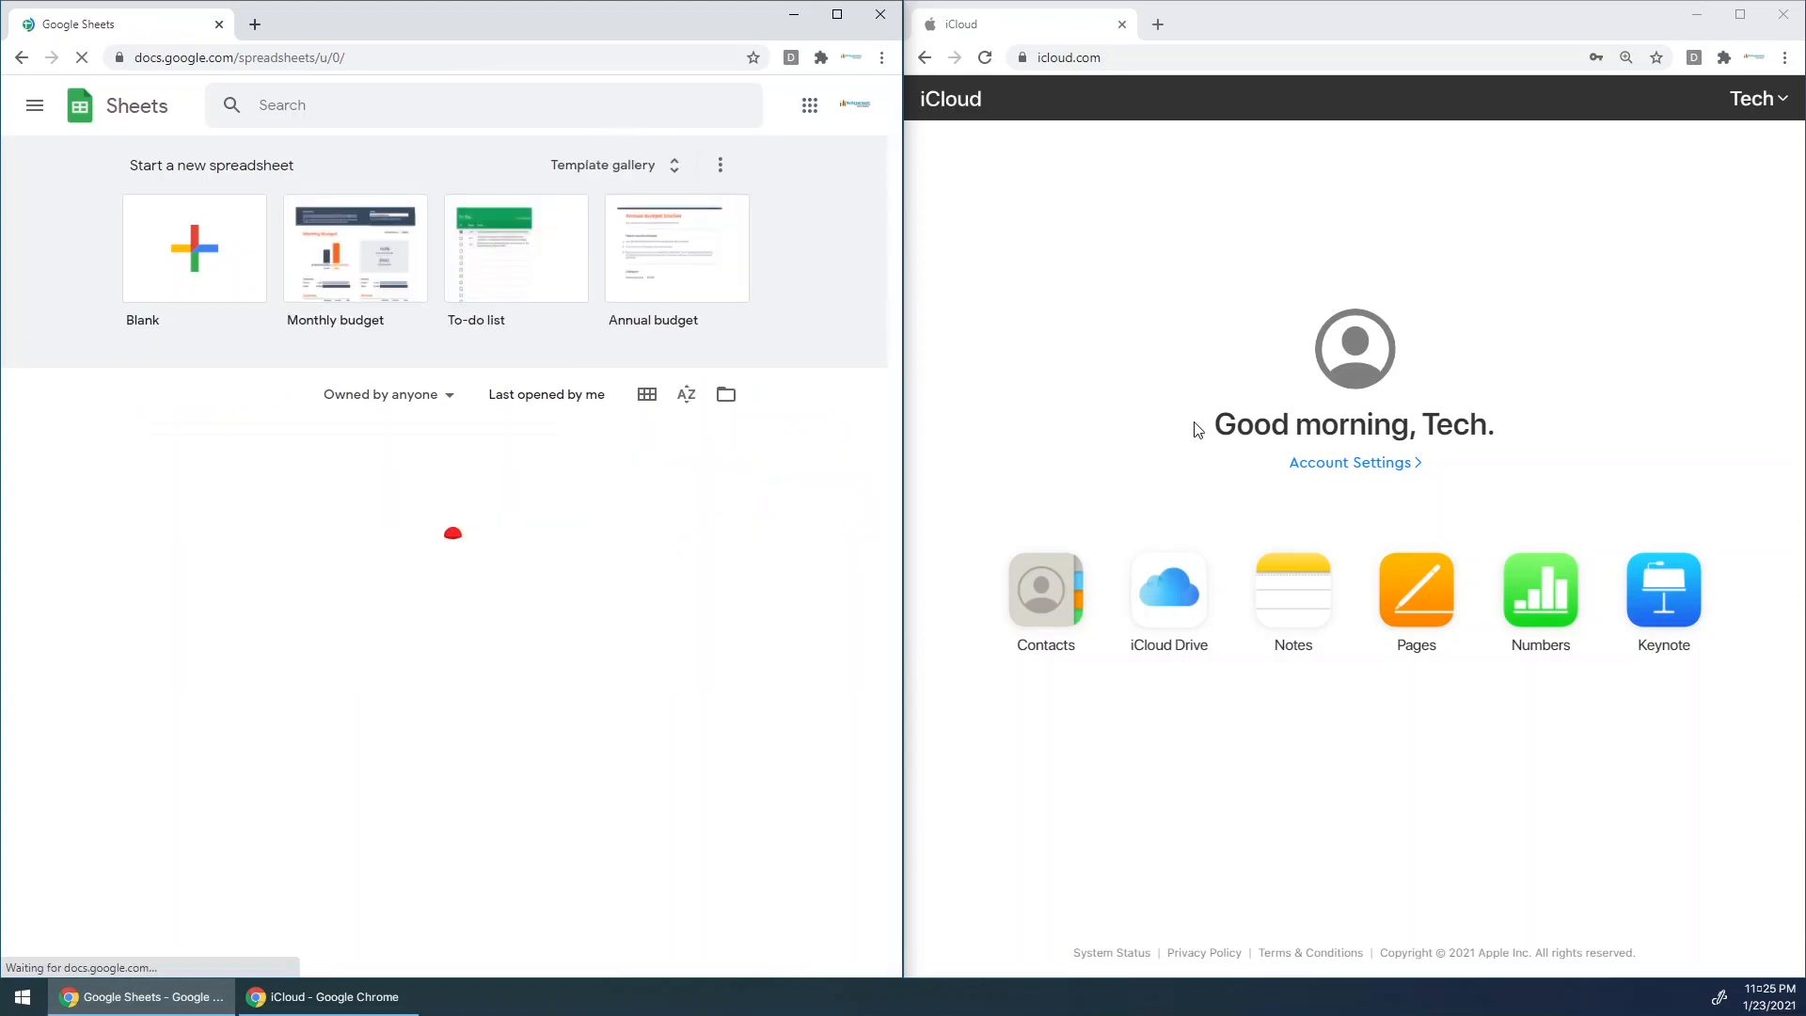
left_click(1536, 613)
left_click(1536, 613)
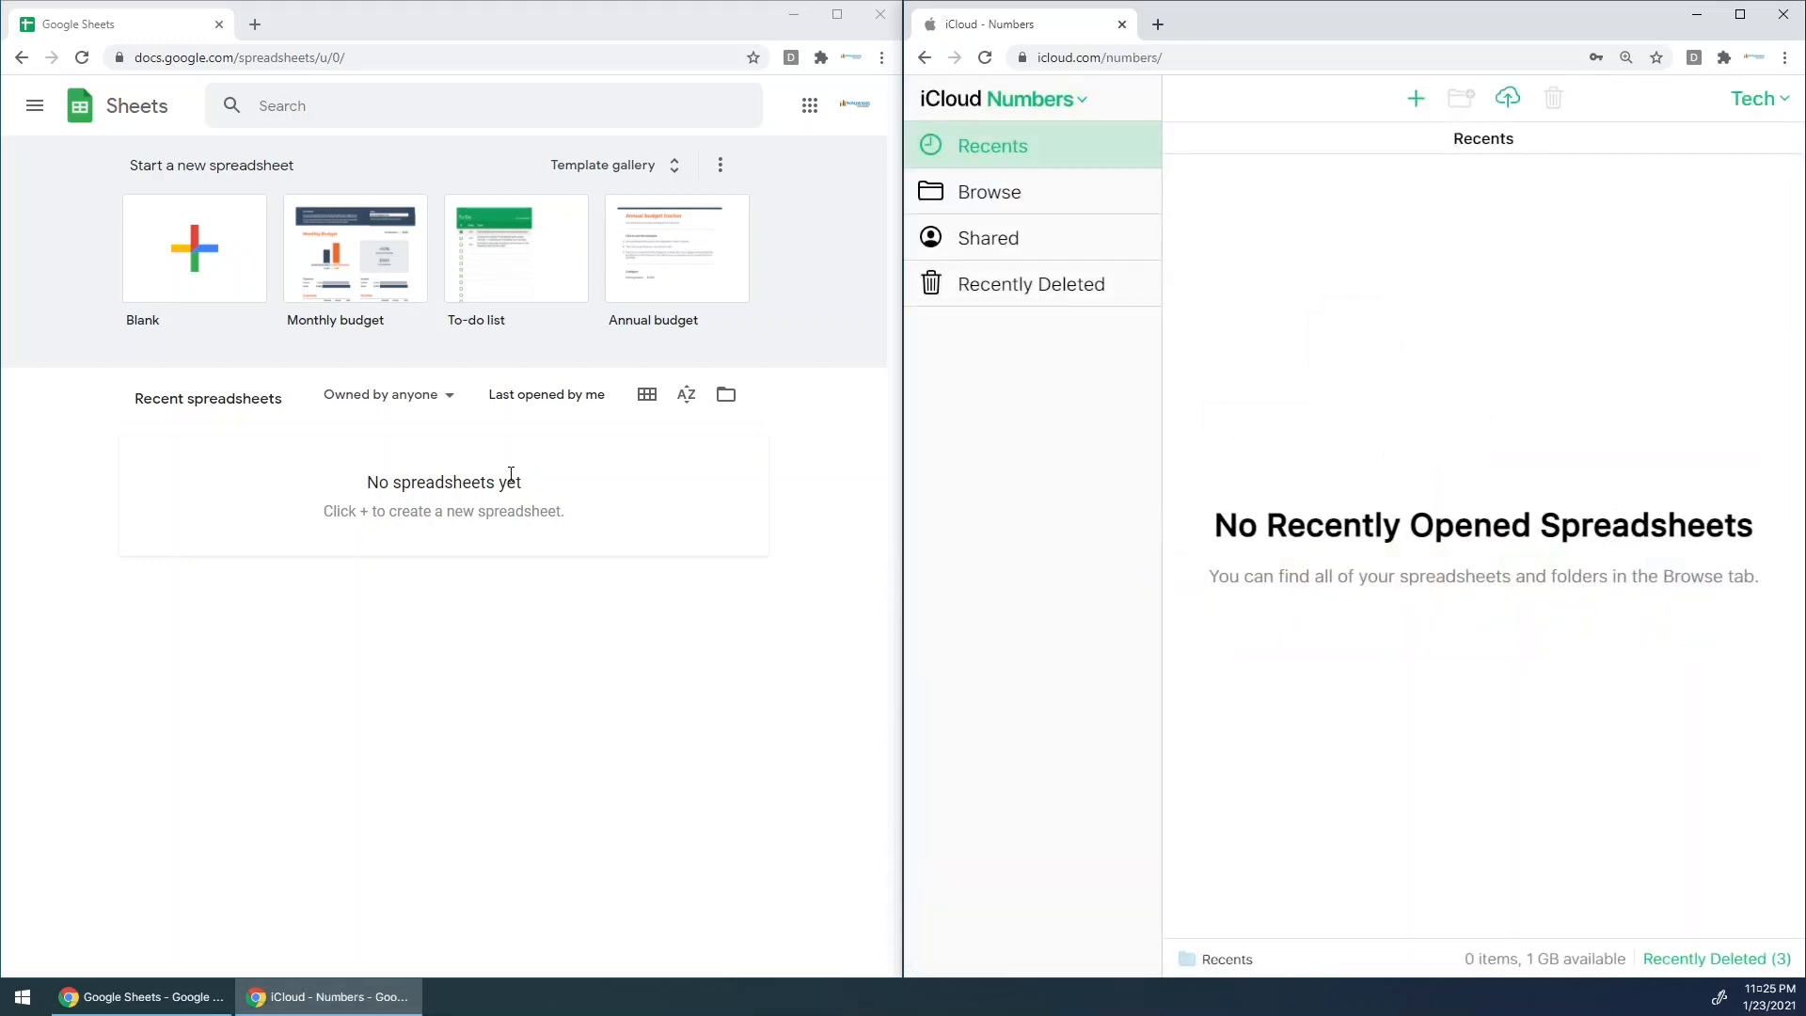
Step: Create a spreadsheet from the Monthly budget template in Google Sheets and another from the Personal Budget template in iCloud Numbers
left_click(198, 251)
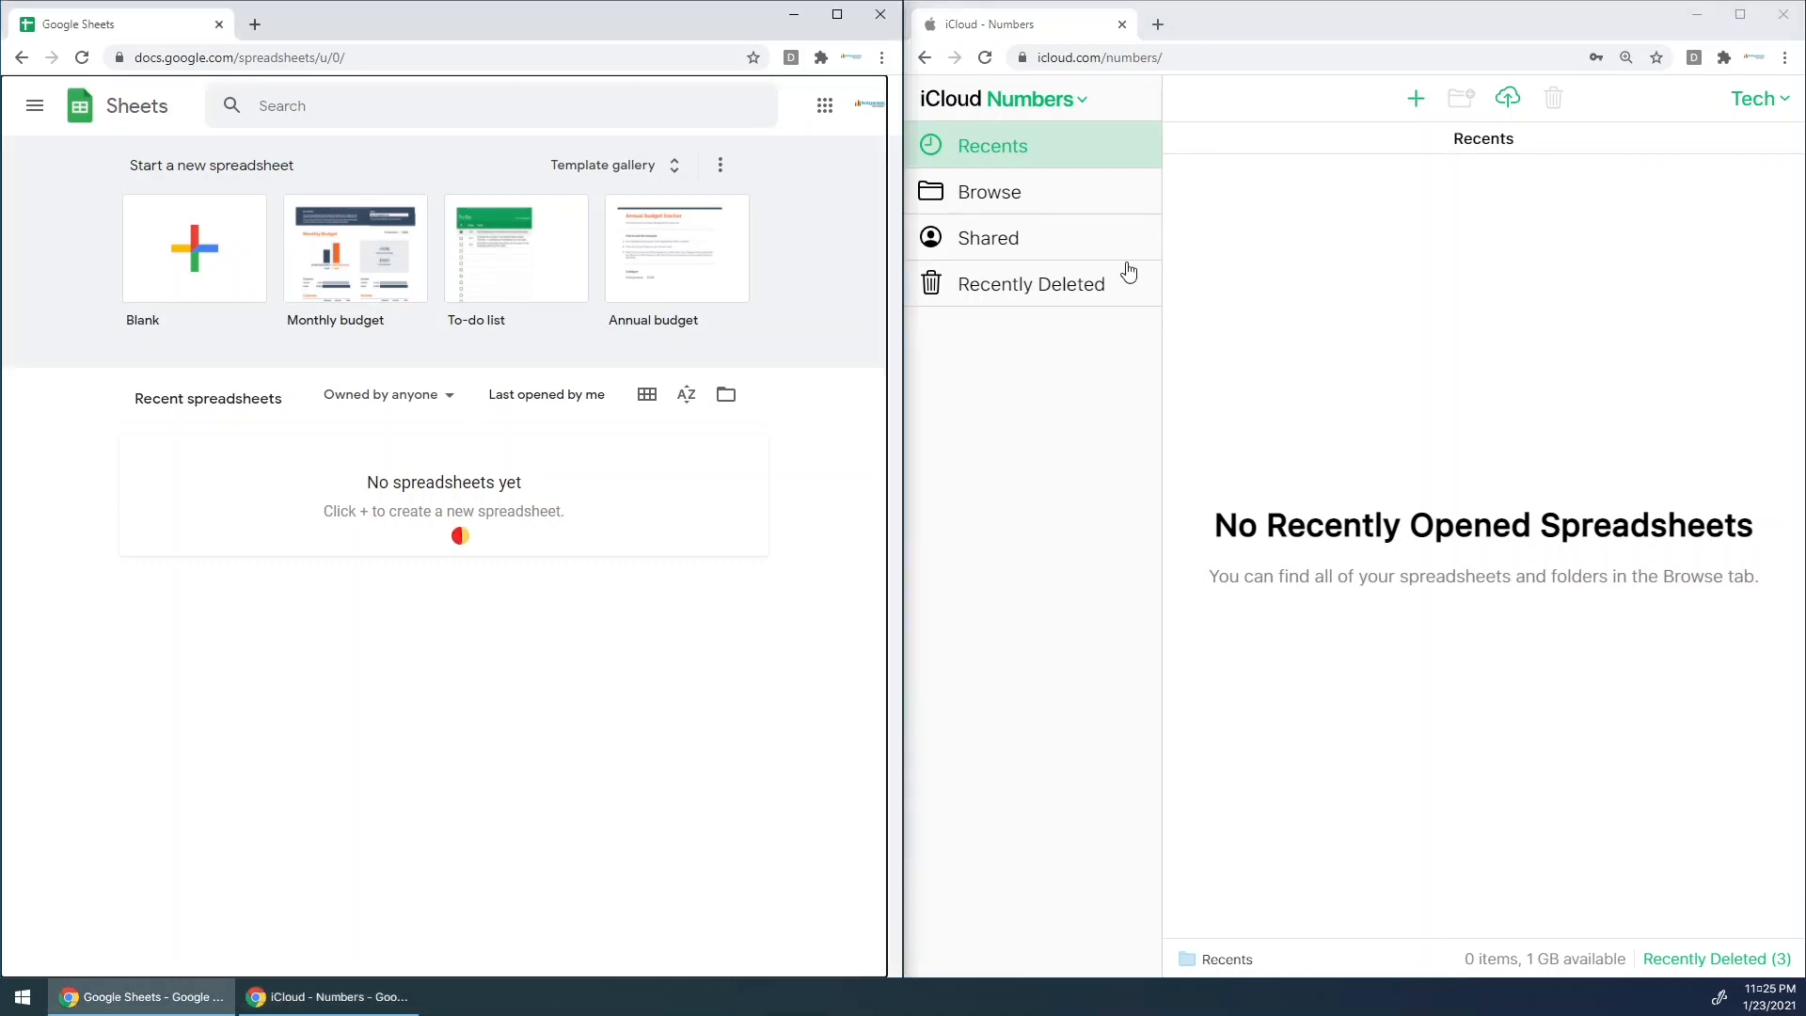
left_click(1417, 101)
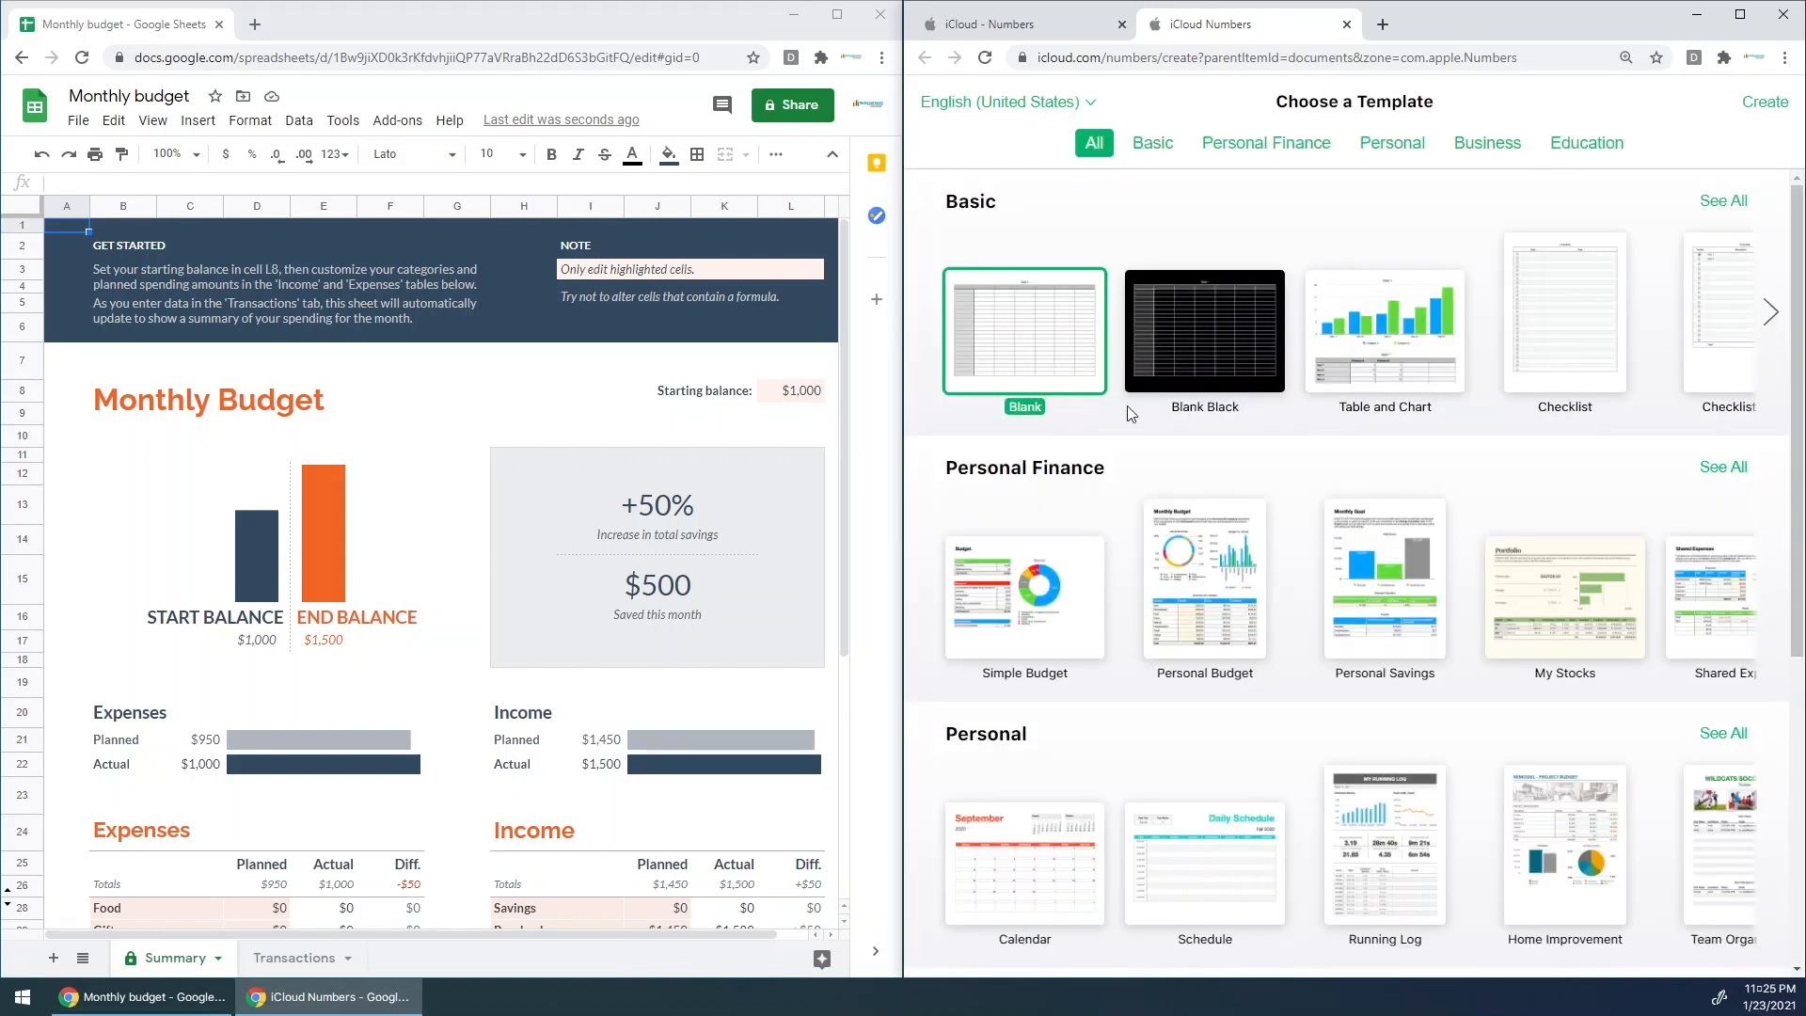
double_click(1204, 613)
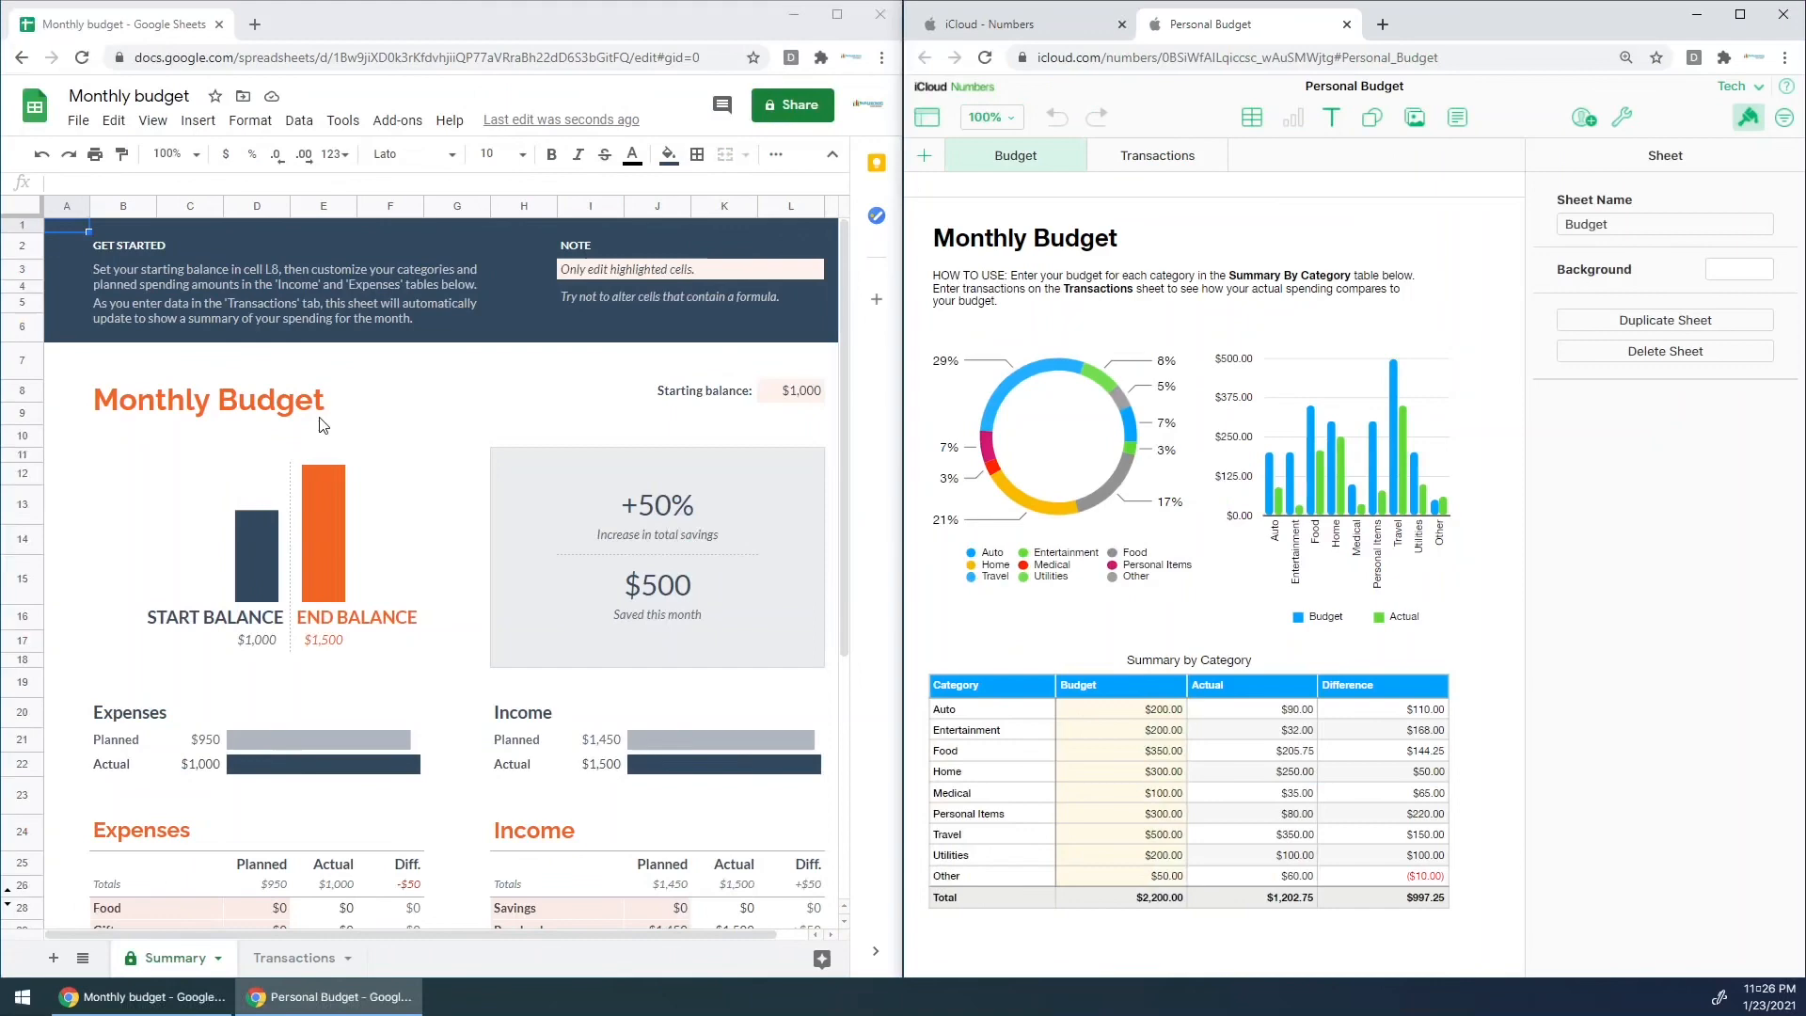
Step: Examine the Summary sheet of the Monthly budget spreadsheet in Google Sheets, including its charts and the Expenses and Income tables
scroll(319, 424, "down", 5)
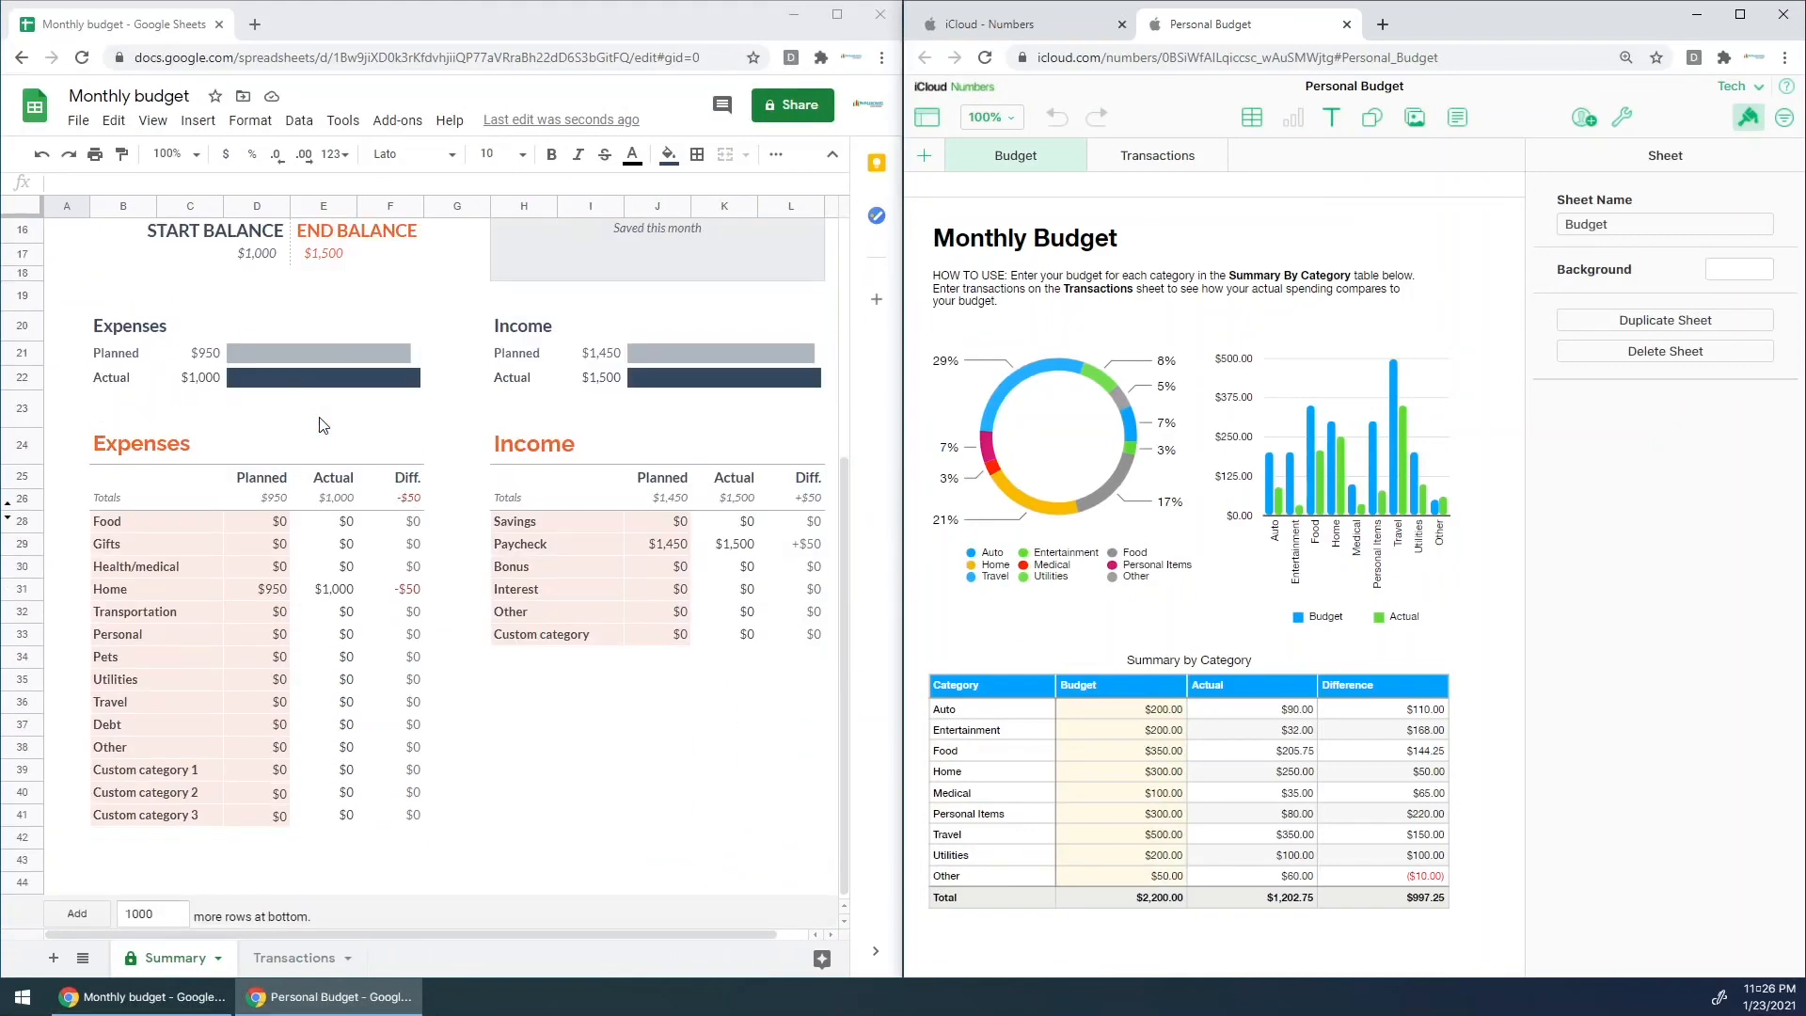
scroll(319, 425, "up", 5)
left_click_drag(495, 937, 595, 941)
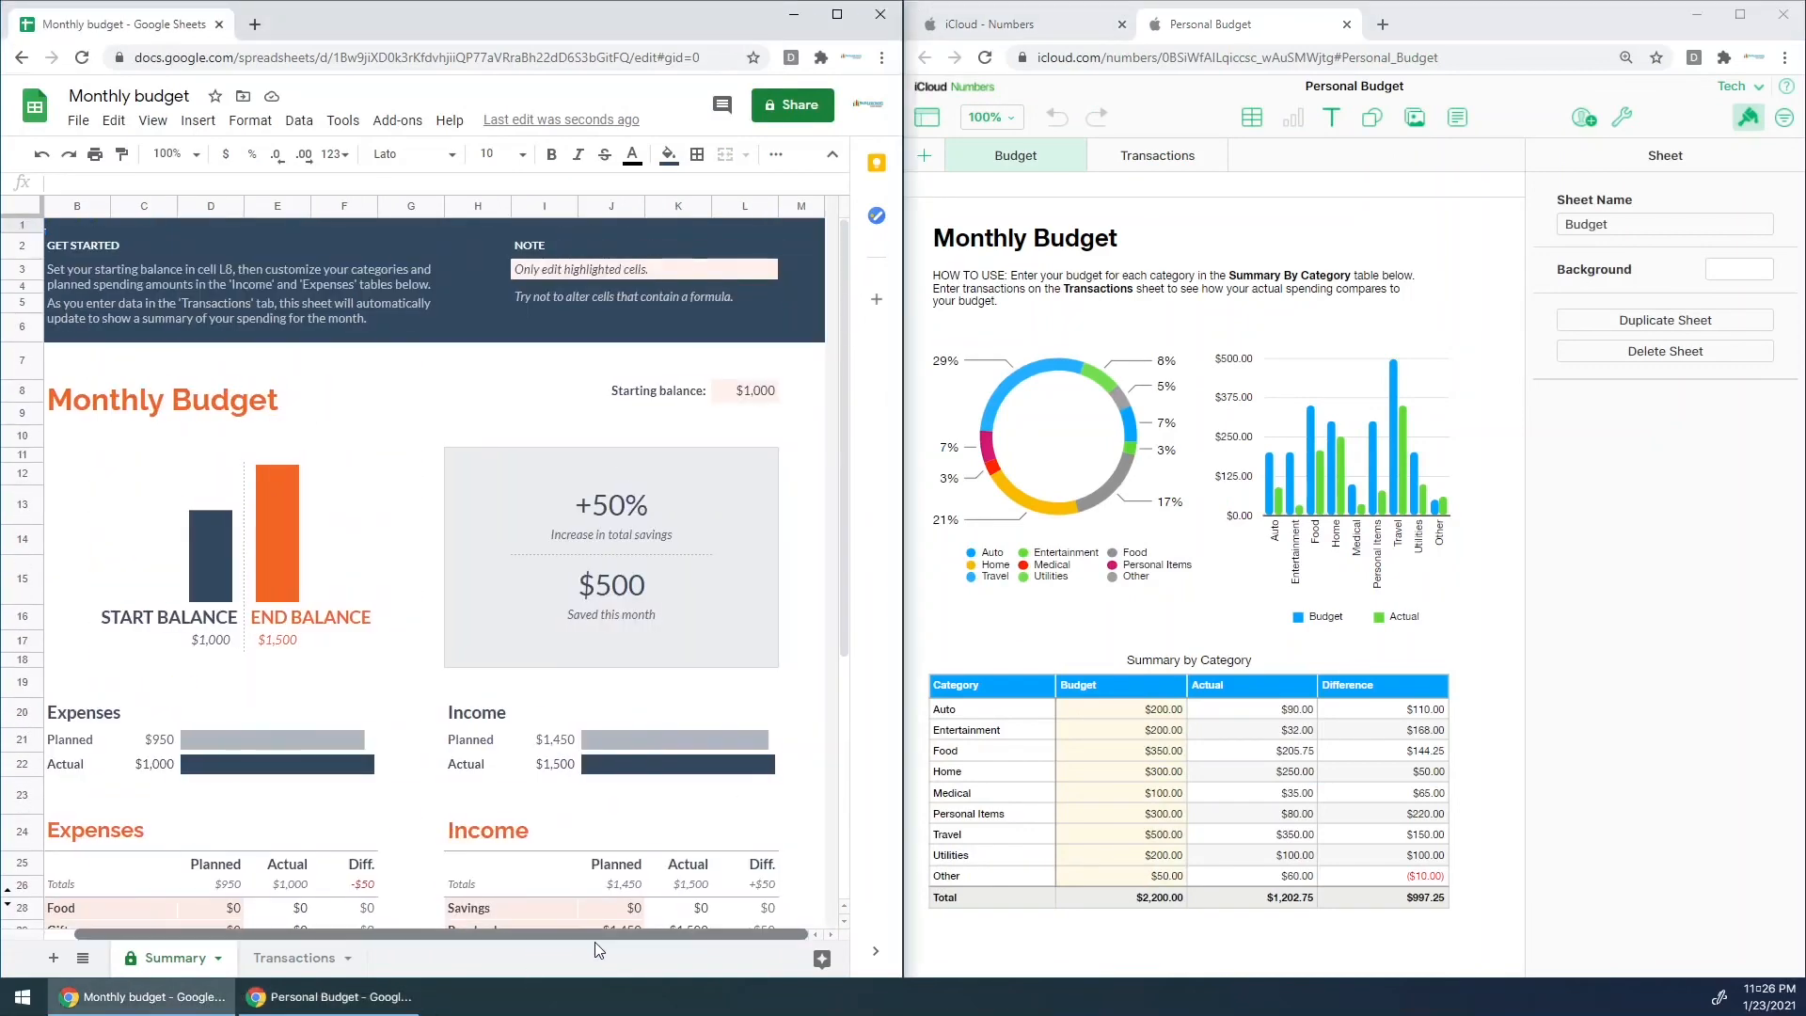
left_click_drag(443, 933, 405, 935)
scroll(458, 686, "down", 3)
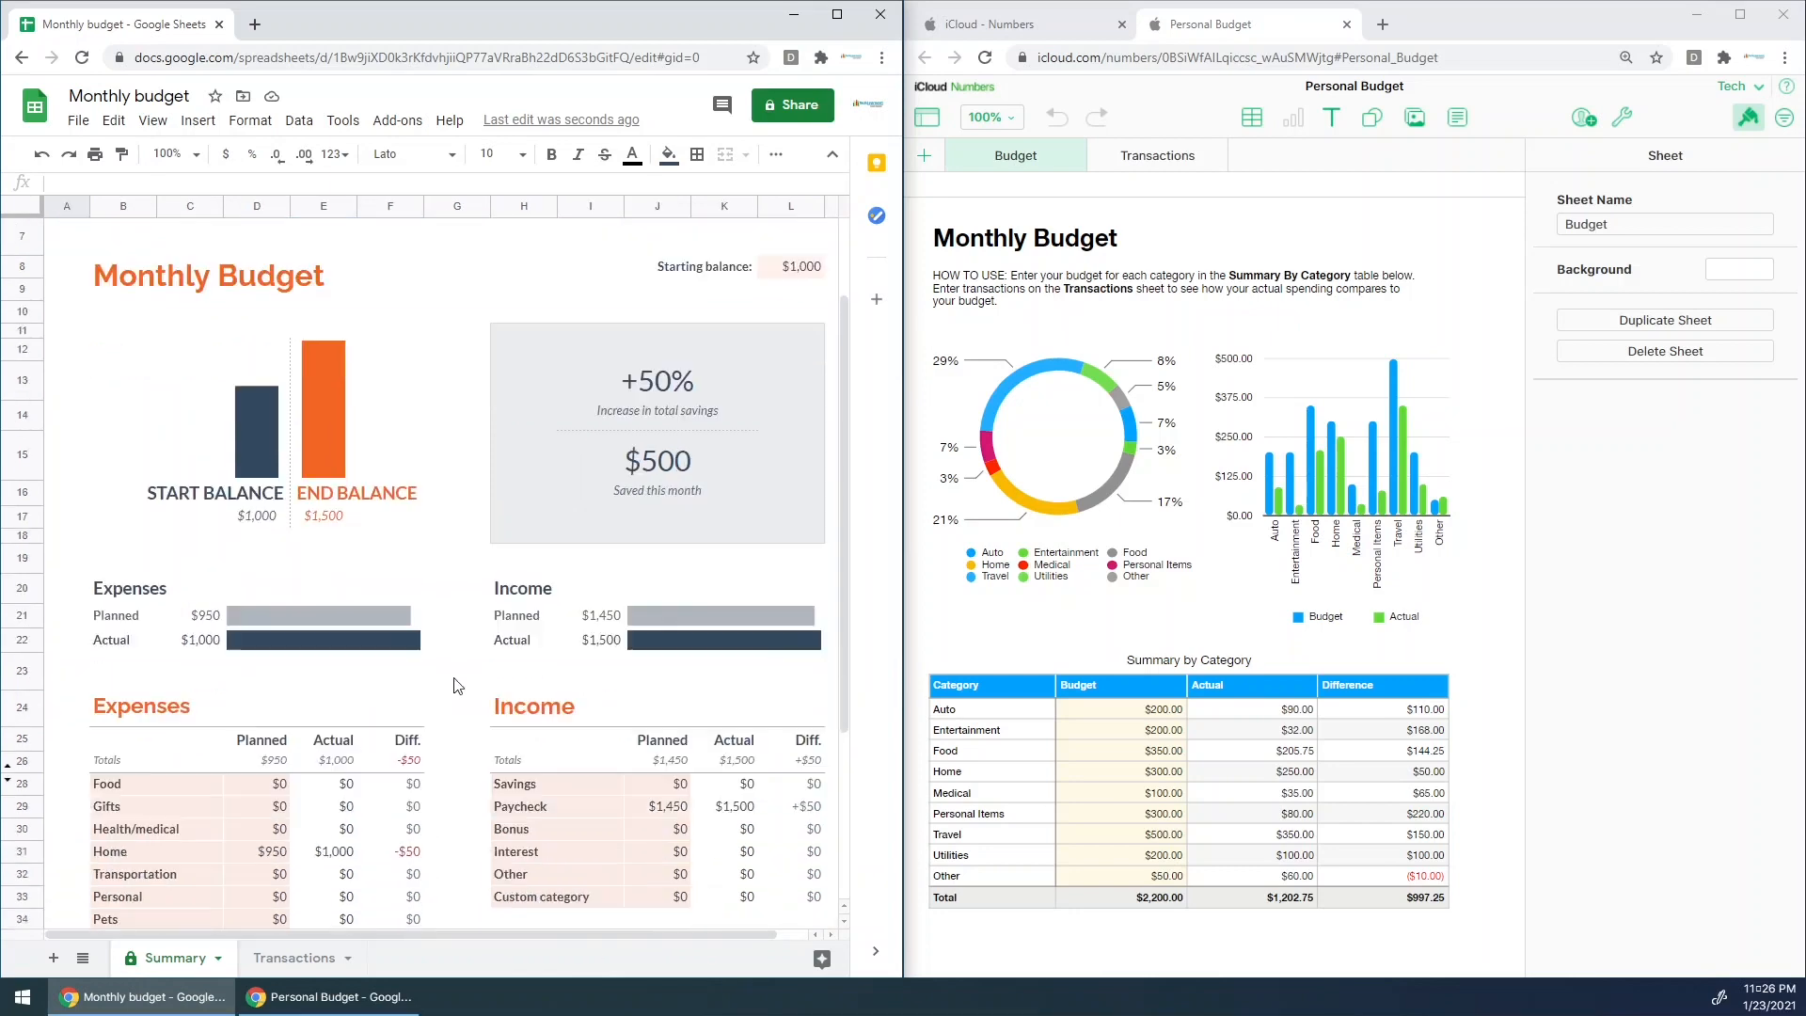
scroll(458, 687, "down", 2)
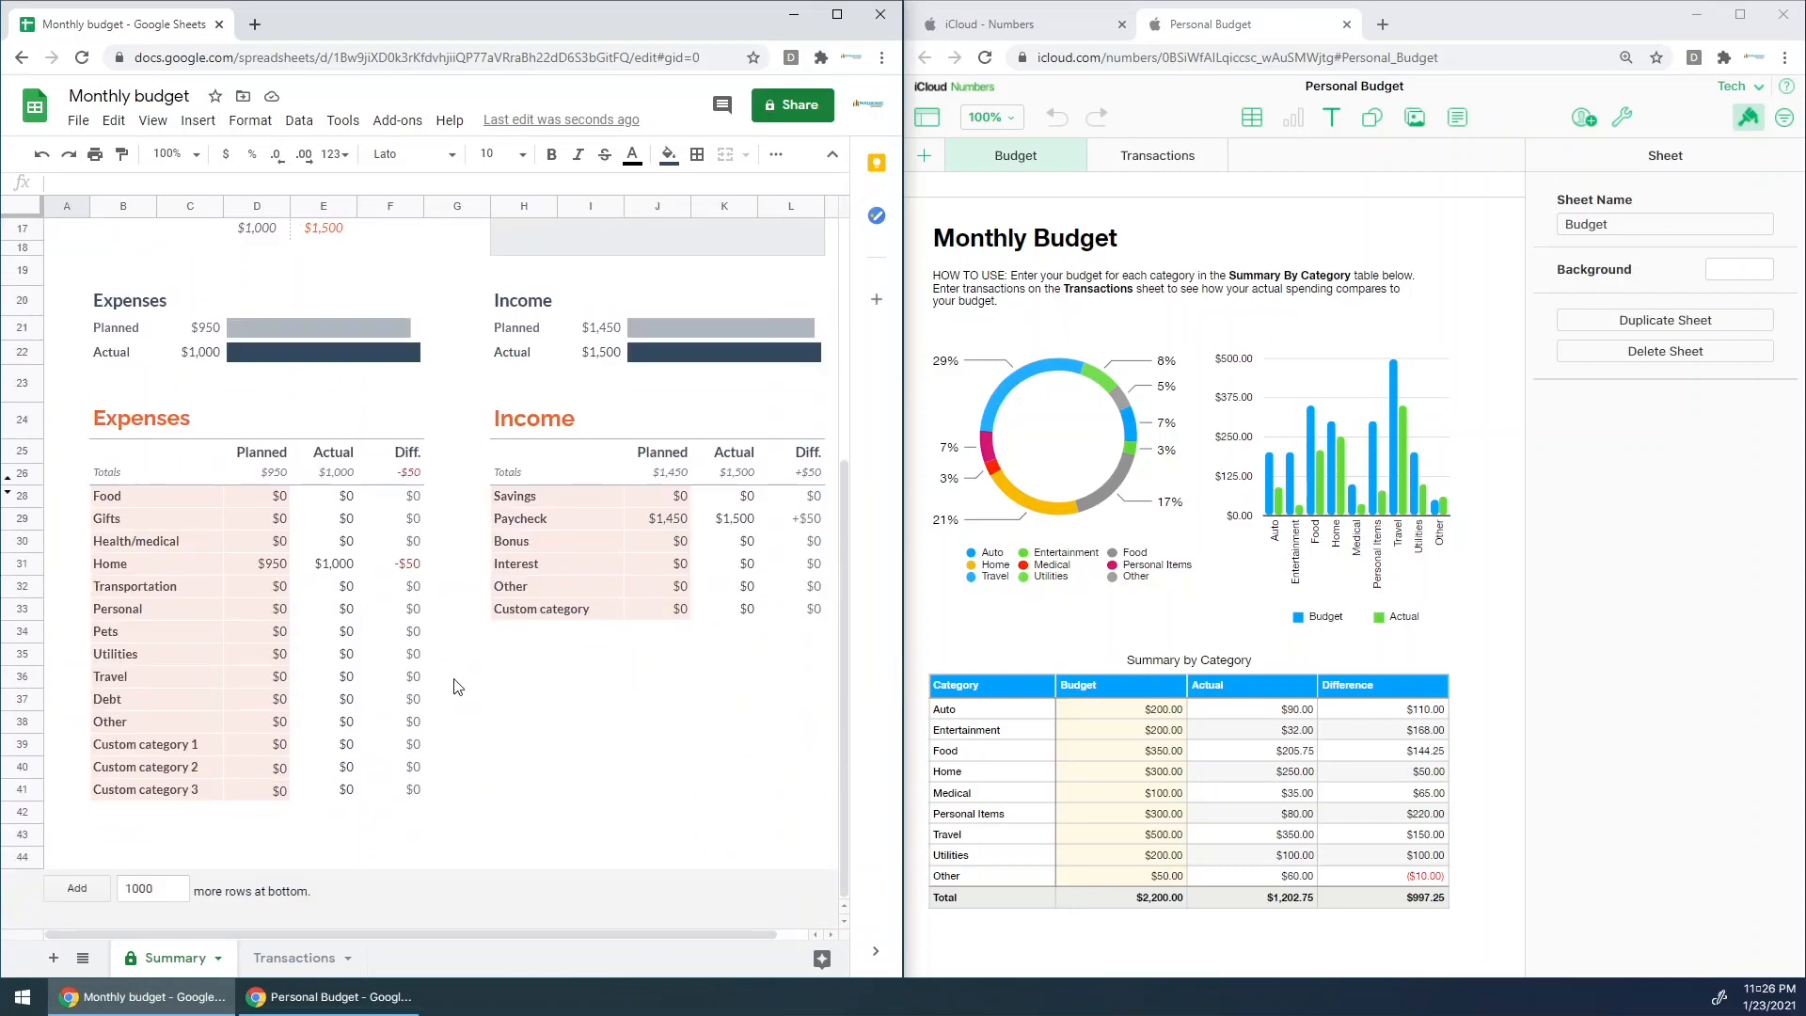
scroll(458, 686, "up", 5)
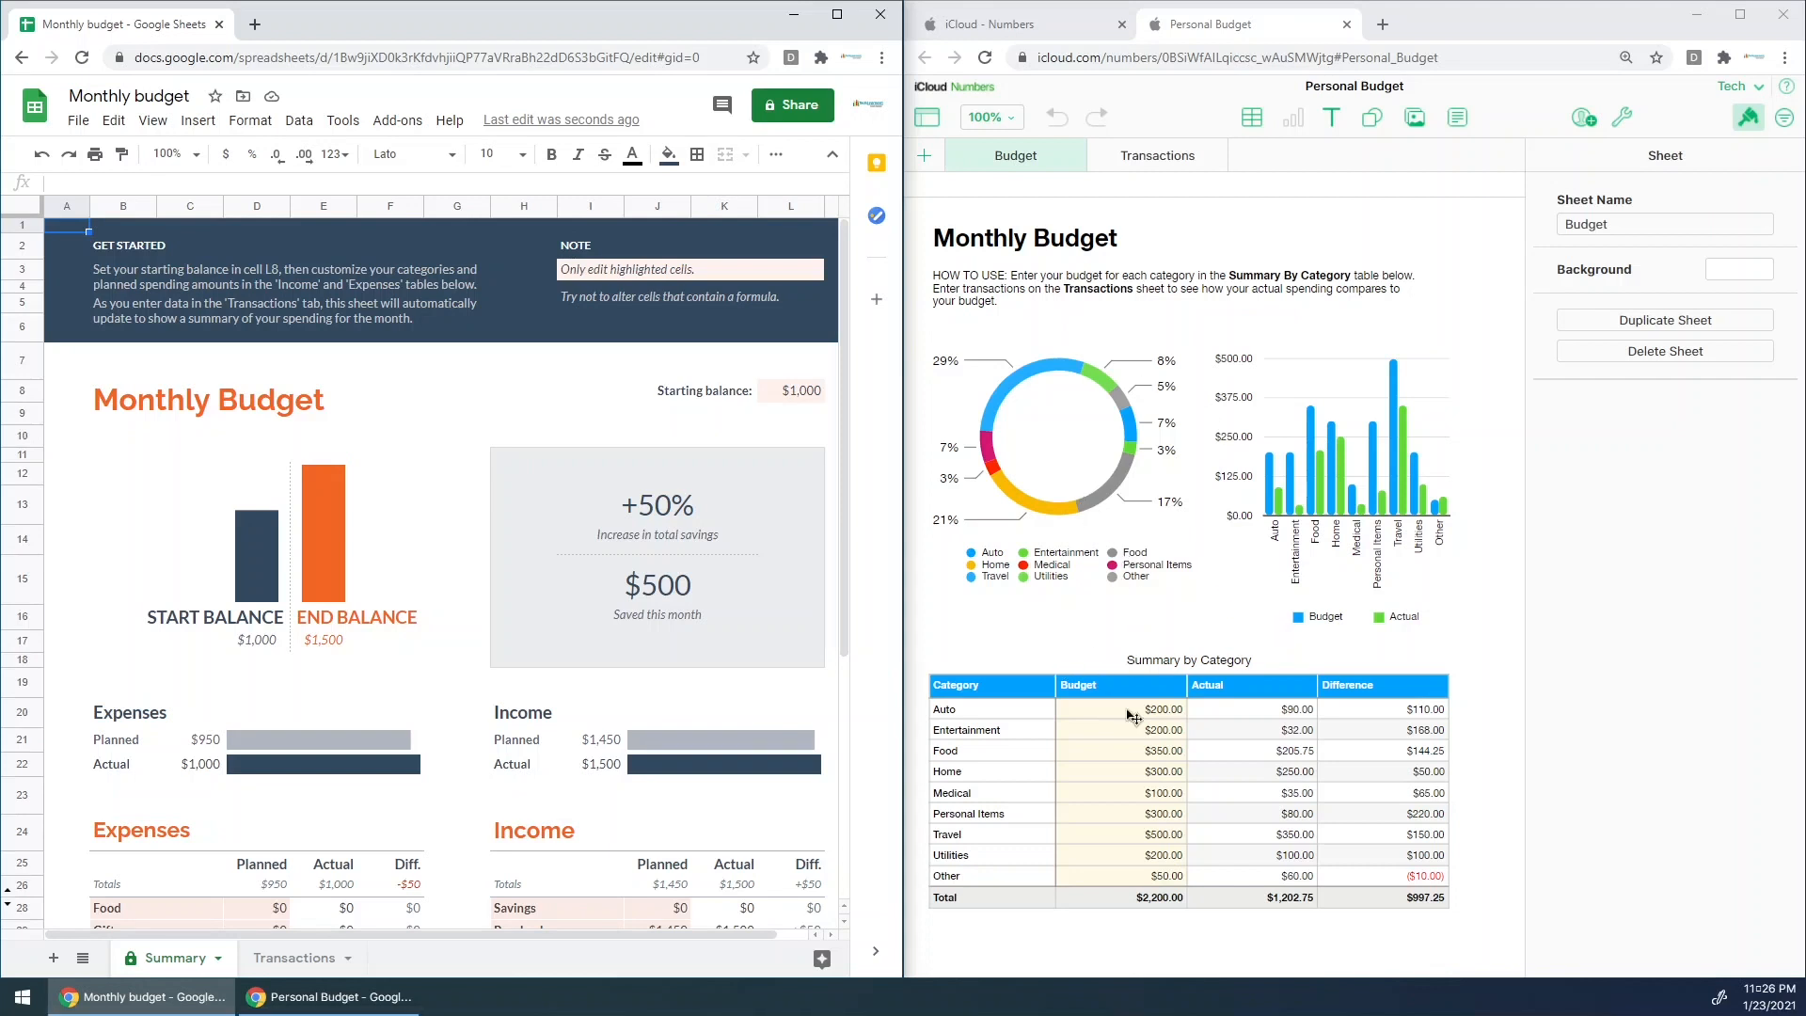
left_click(1252, 116)
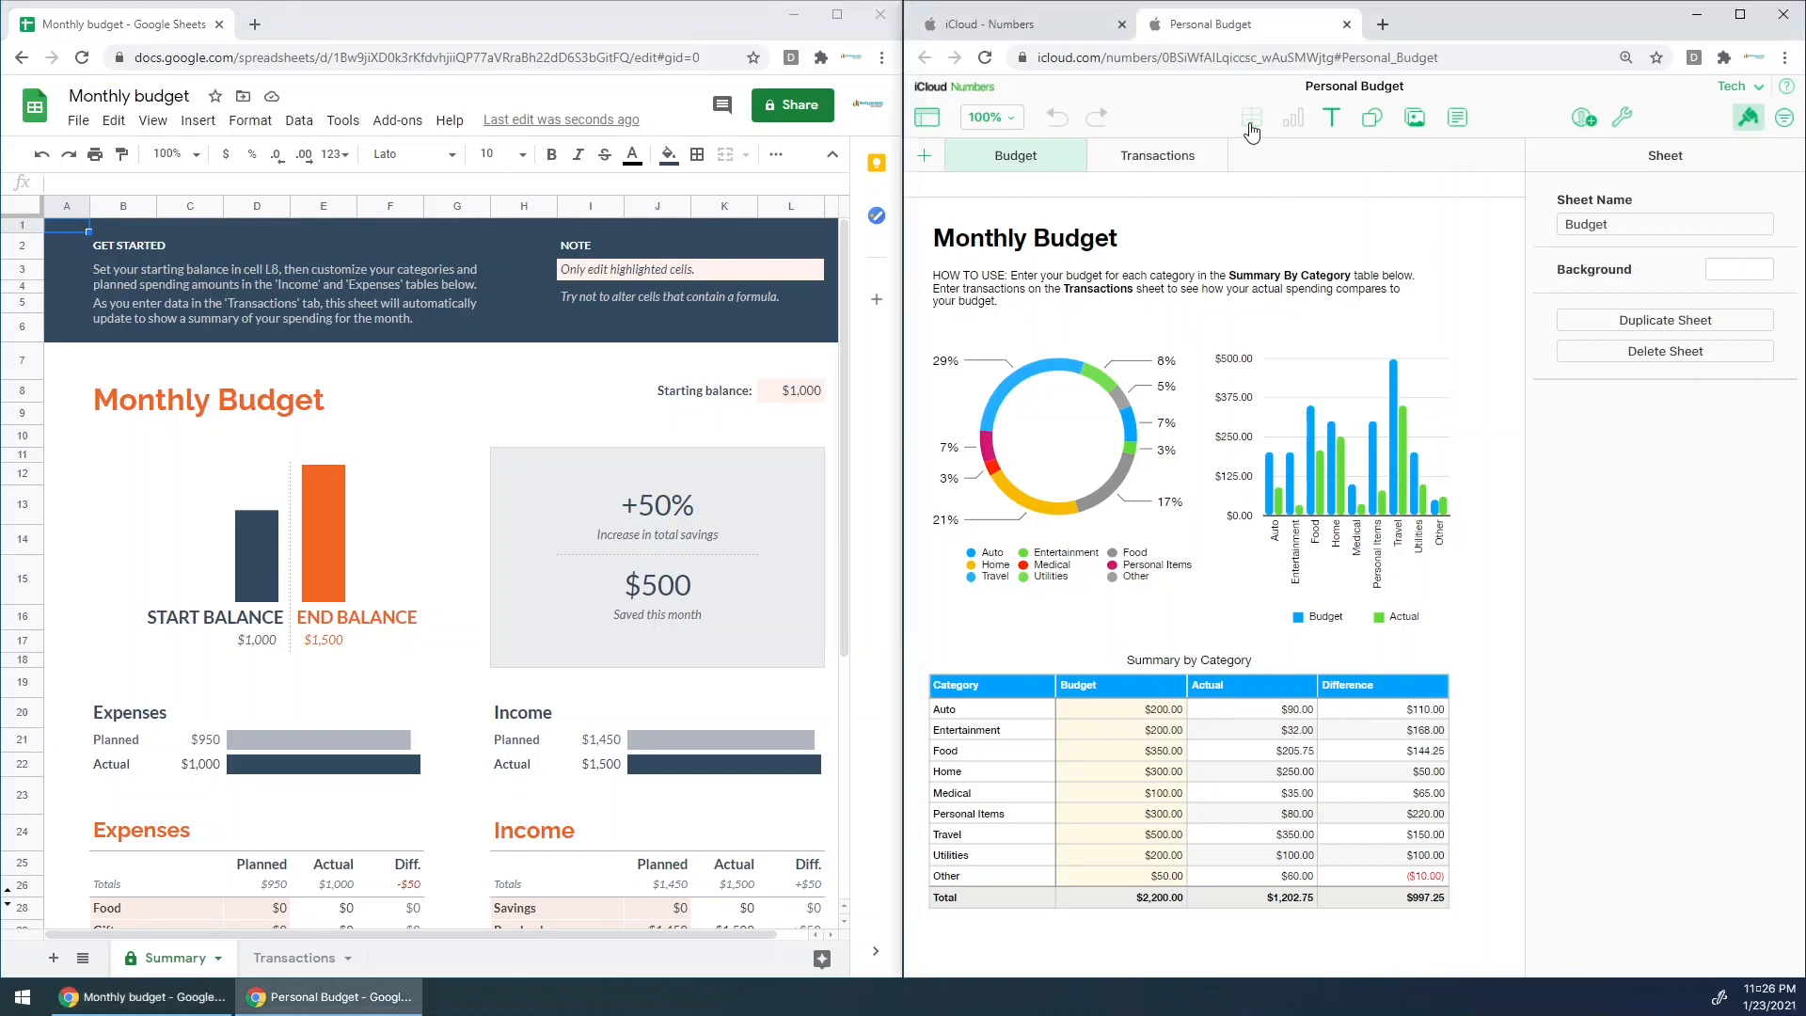
left_click(1415, 116)
left_click(1415, 117)
left_click(1370, 132)
Step: Add 1000 more rows at the end of the Summary sheet in Google Sheets
scroll(211, 796, "down", 5)
left_click(77, 888)
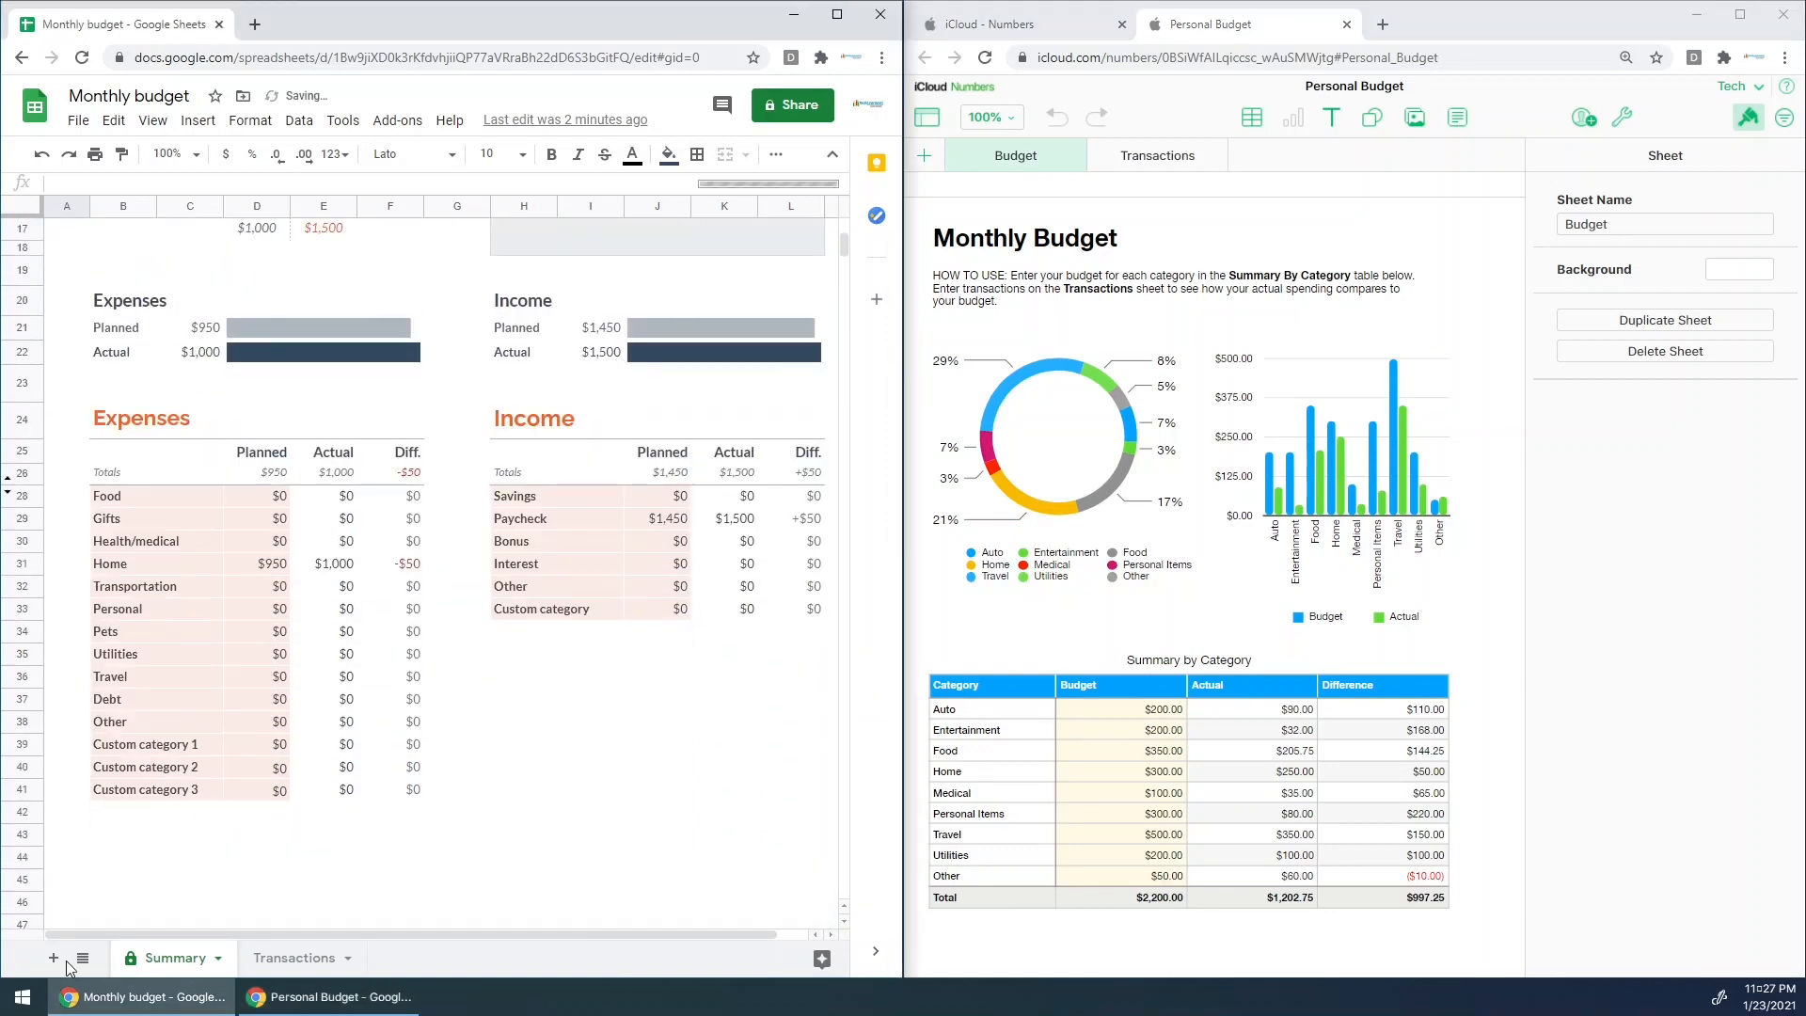
Step: Add a new blank sheet to the Monthly budget spreadsheet and a new sheet to the Personal Budget spreadsheet in Numbers
key("shift+F11")
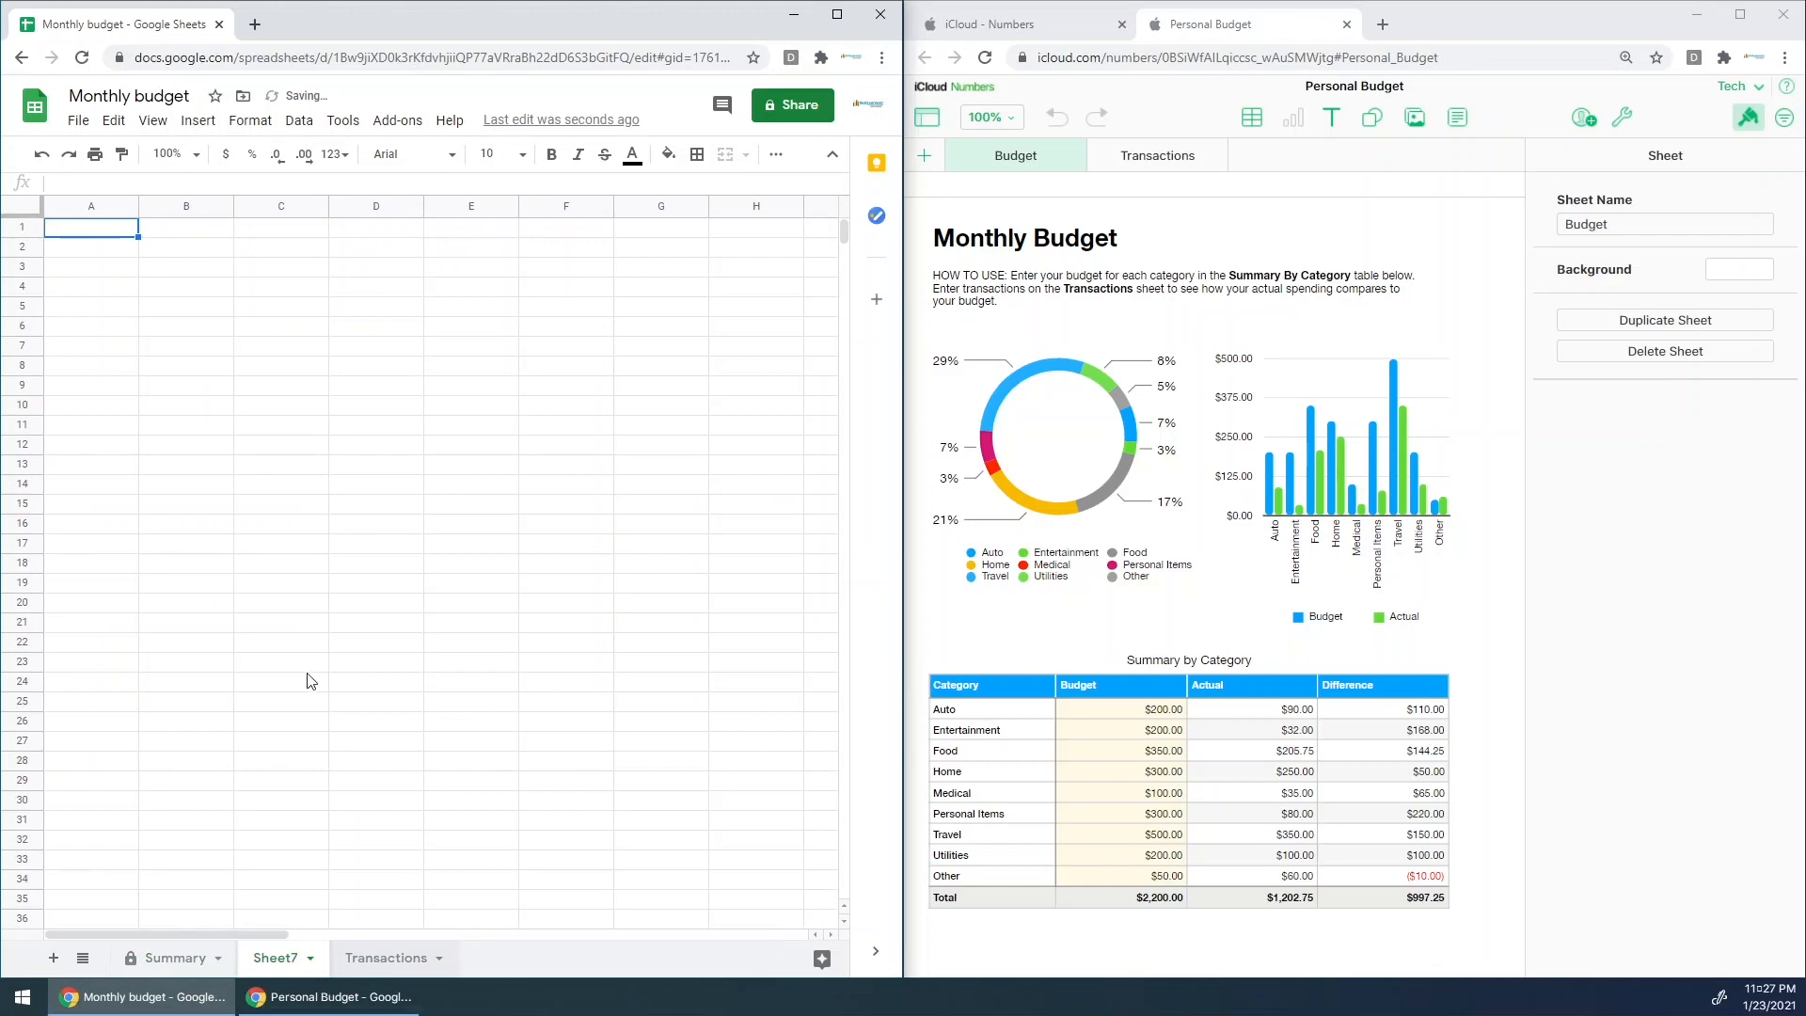
left_click(918, 158)
left_click(922, 156)
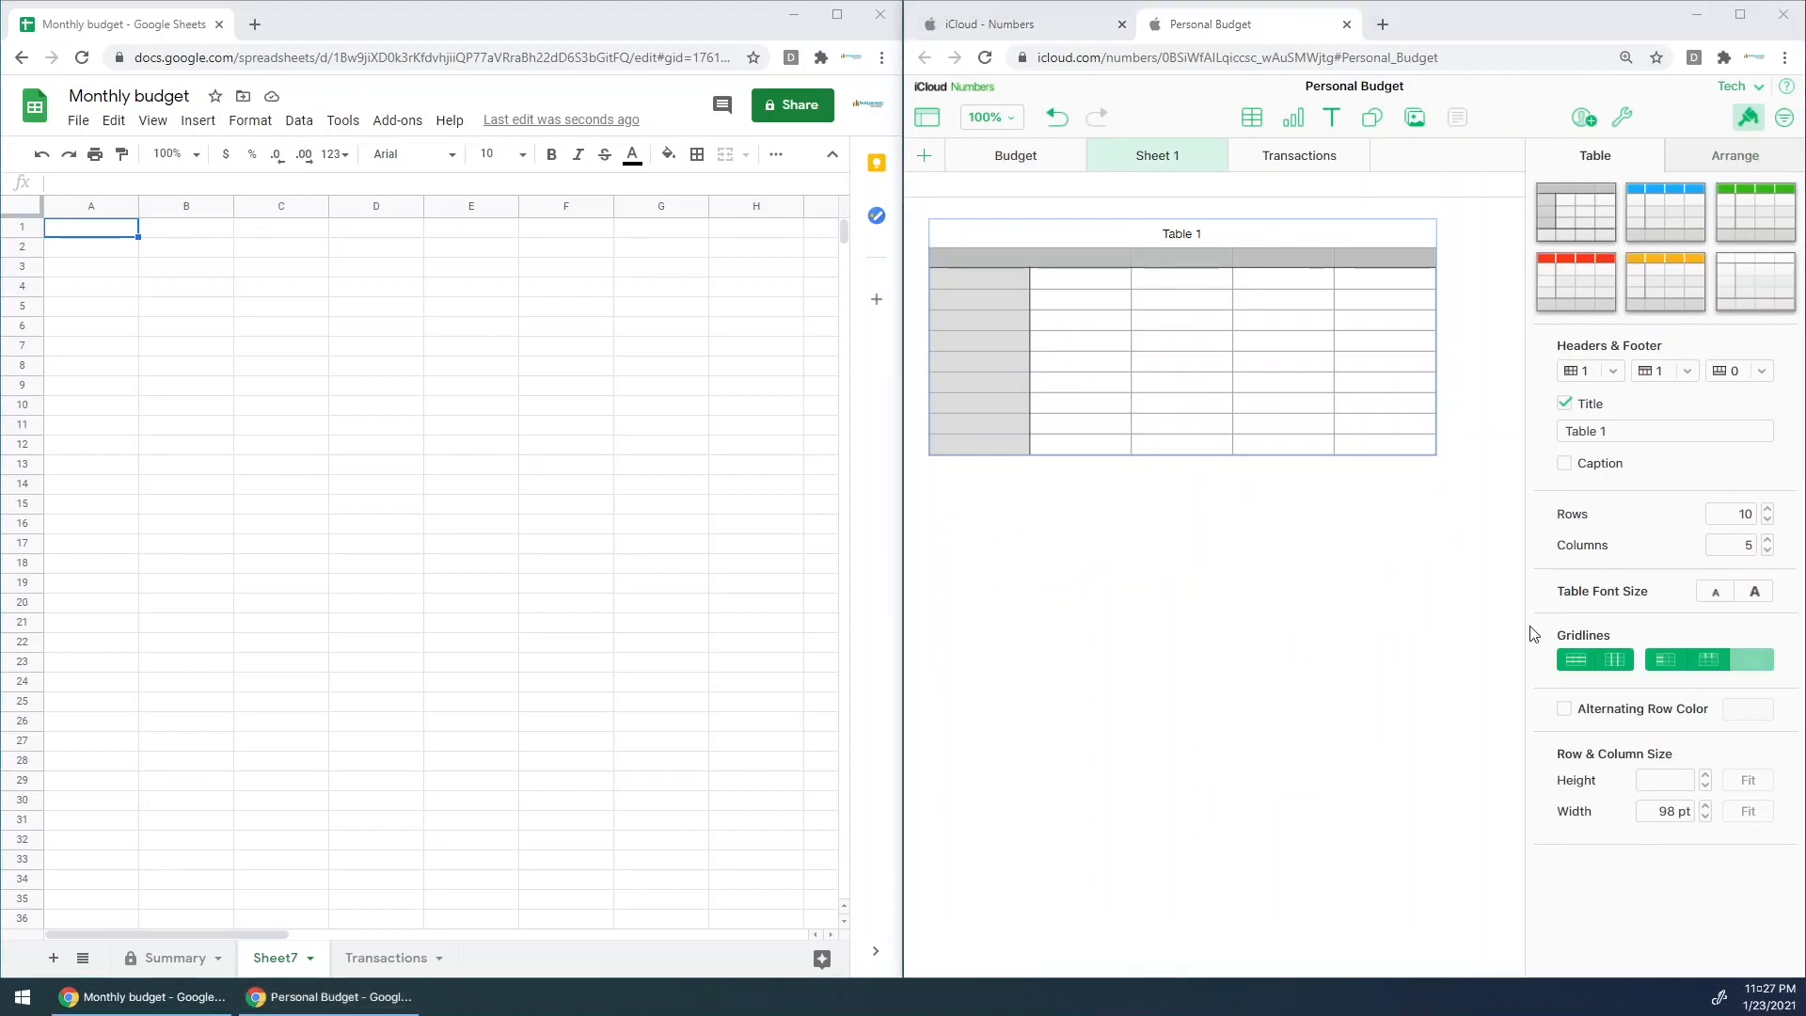
Step: Examine the Database functions offered on the Summary sheet in Google Sheets and the function list for the Auto row's Difference formula in Numbers
left_click(169, 957)
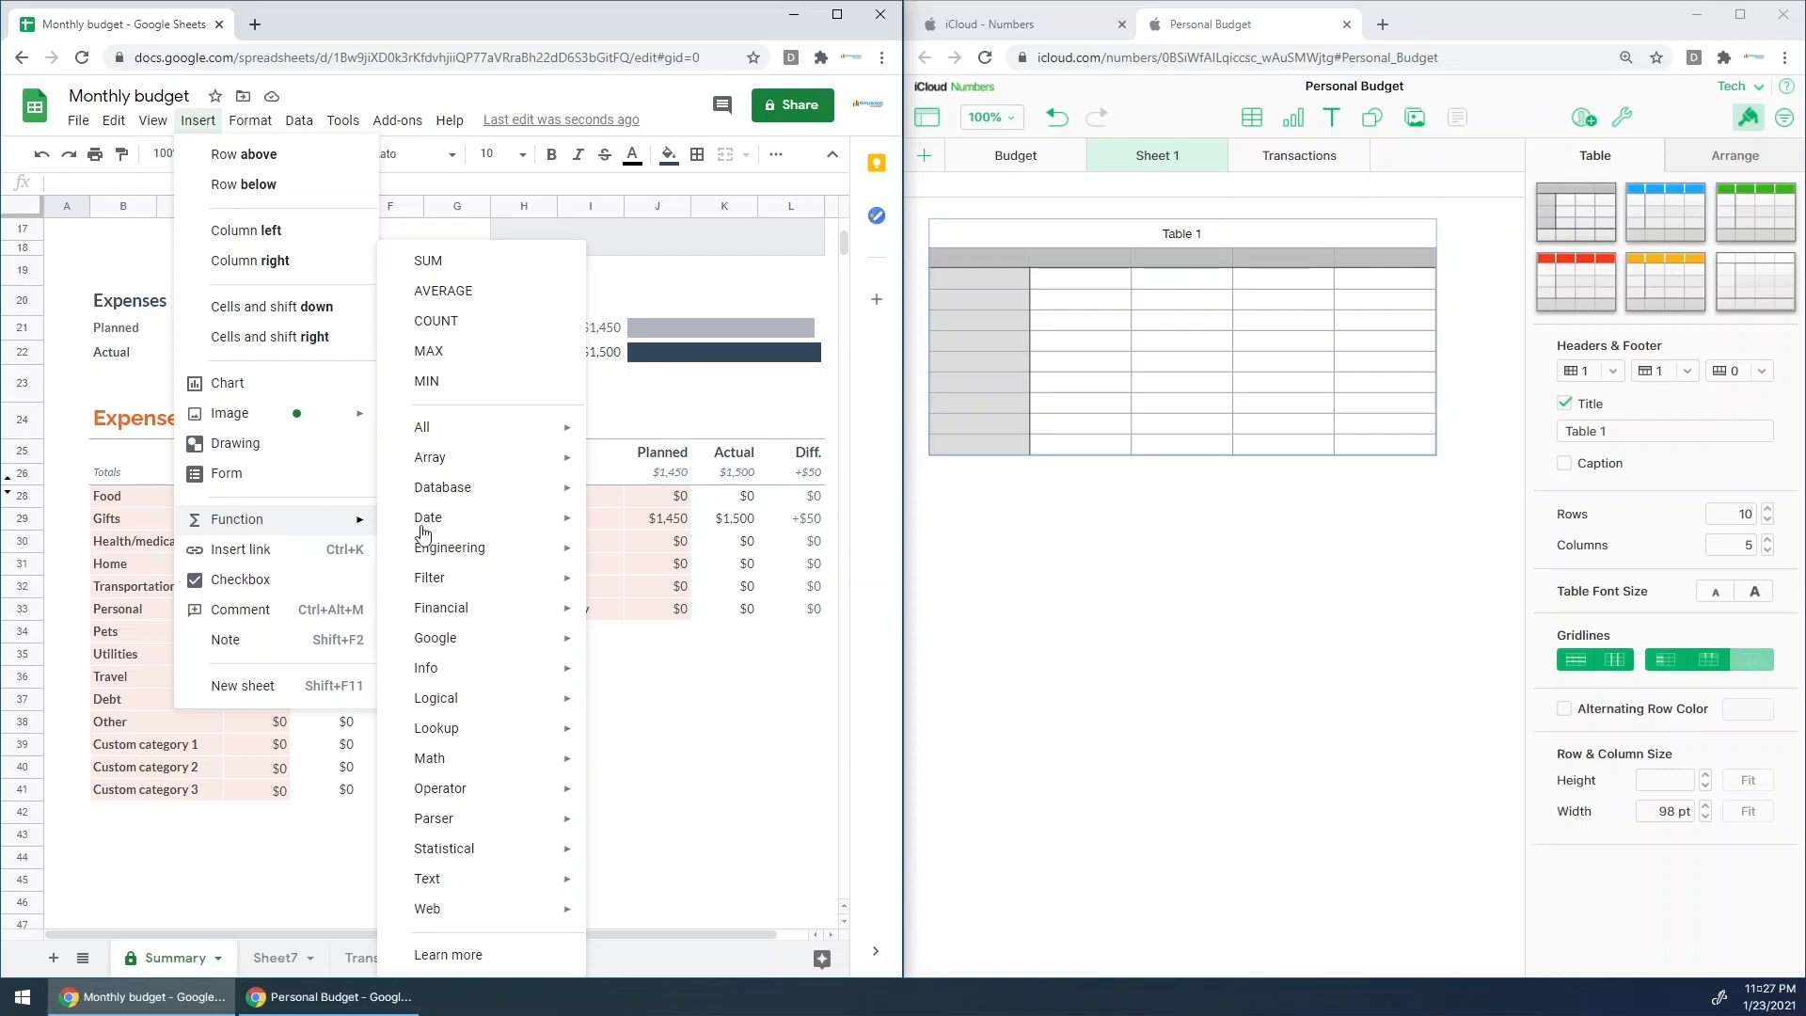
mouse_move(495, 496)
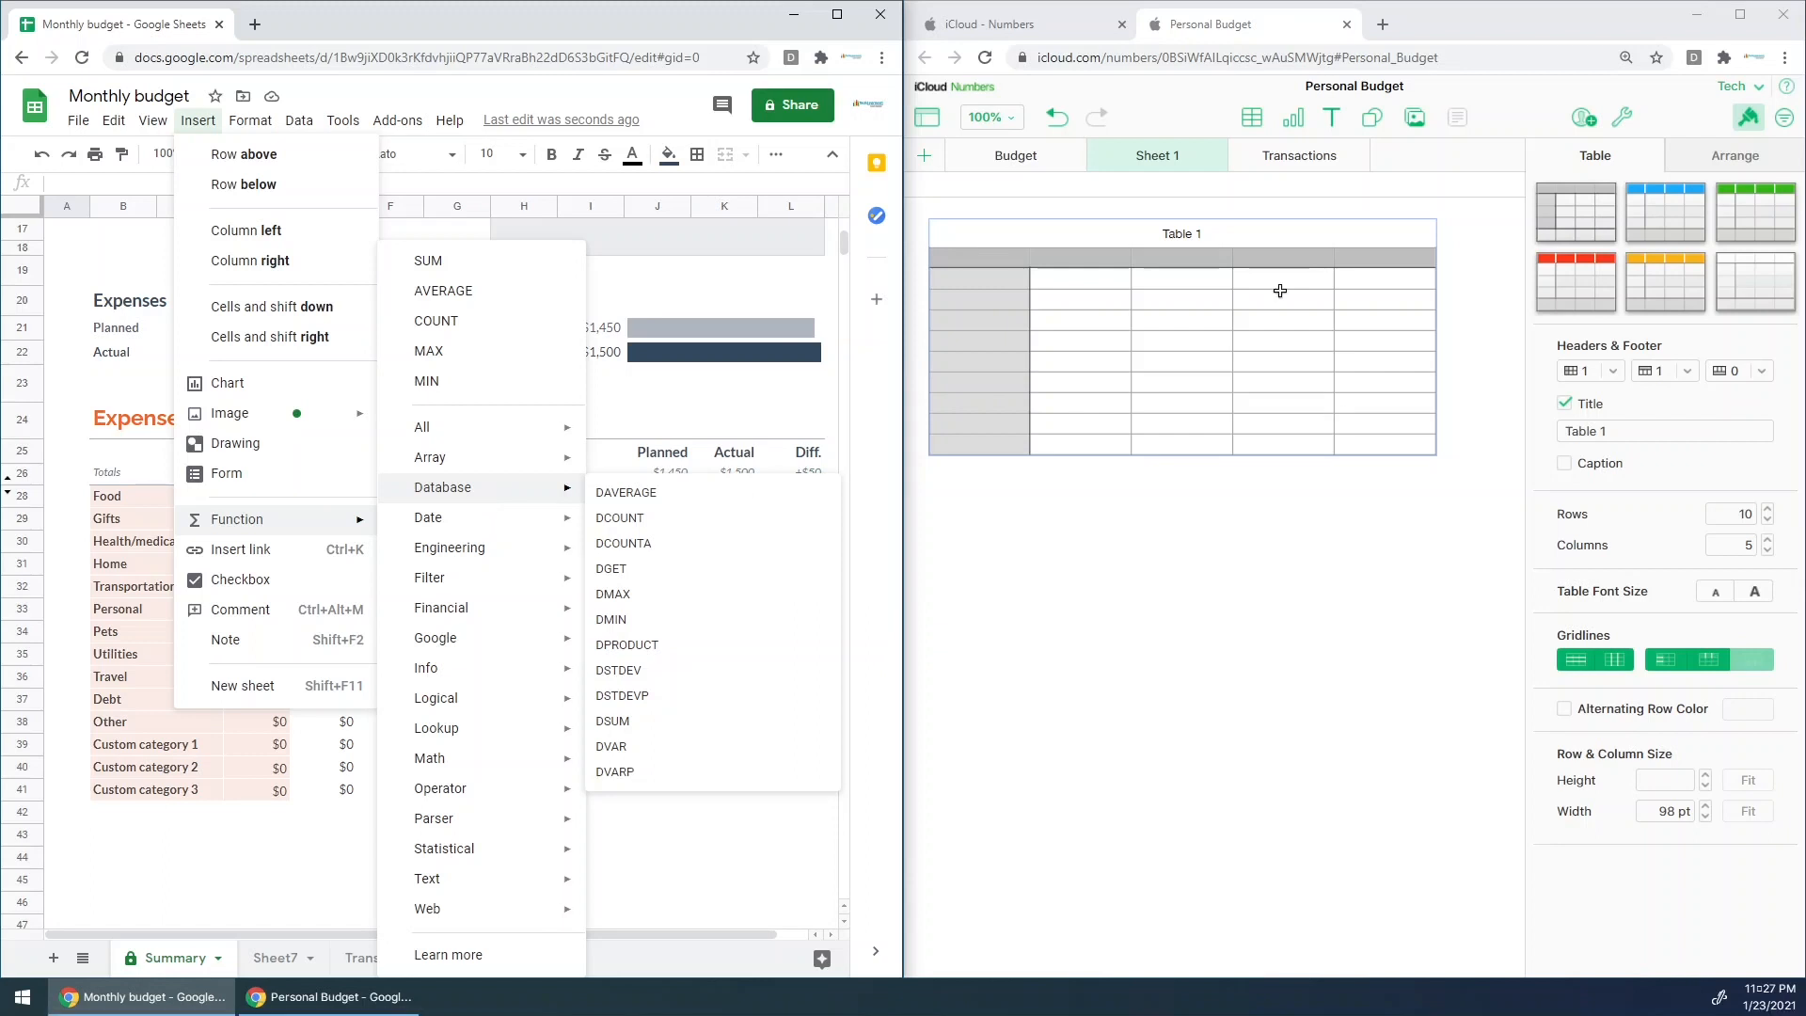
left_click(1039, 168)
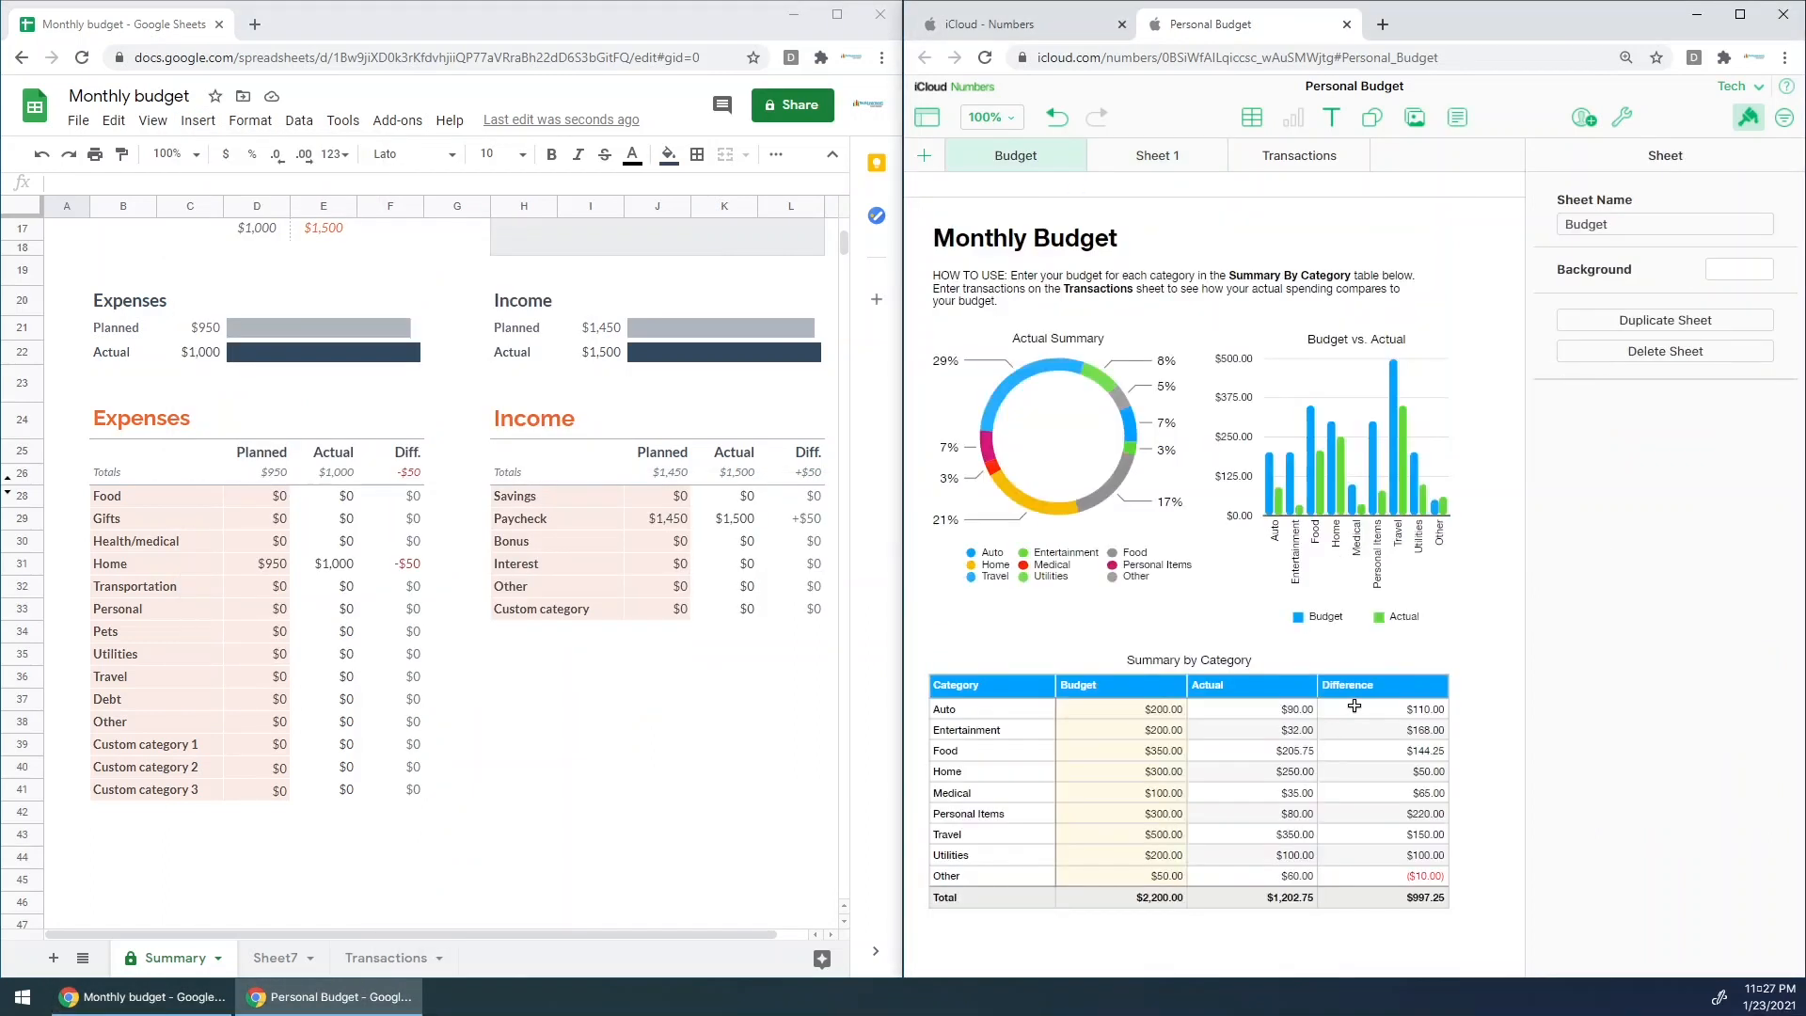
left_click(1354, 710)
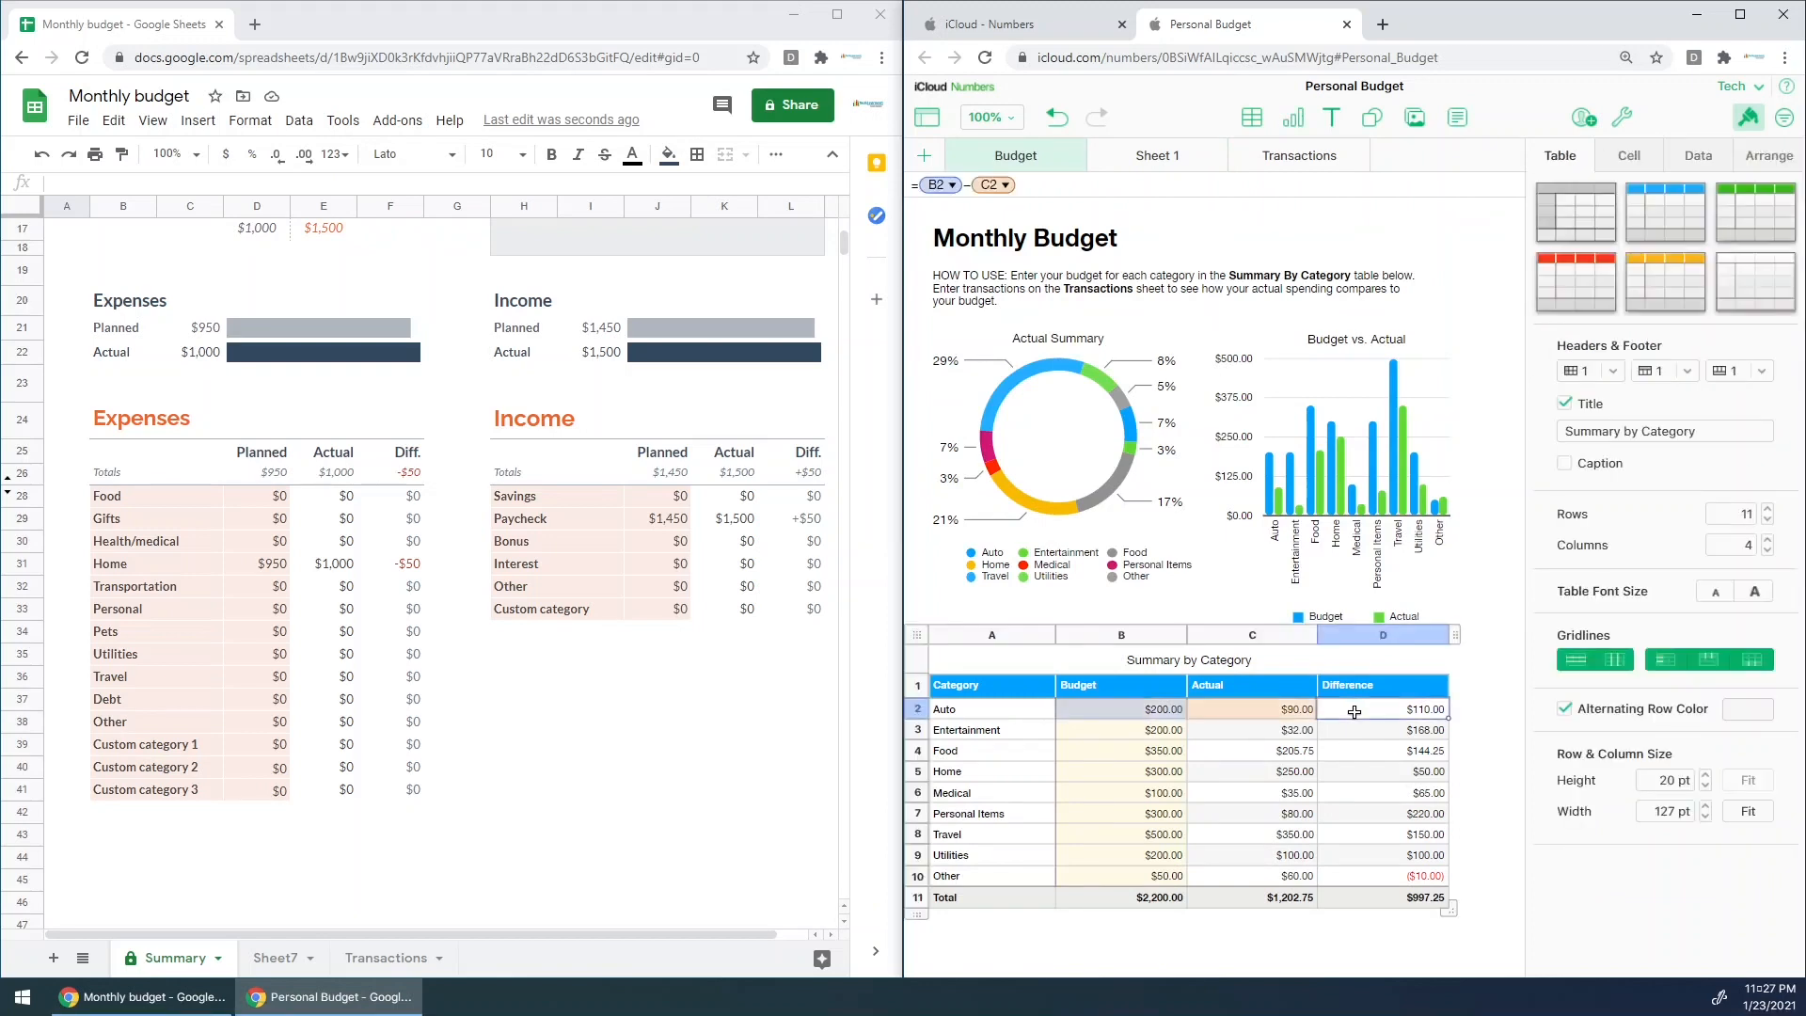
double_click(1355, 710)
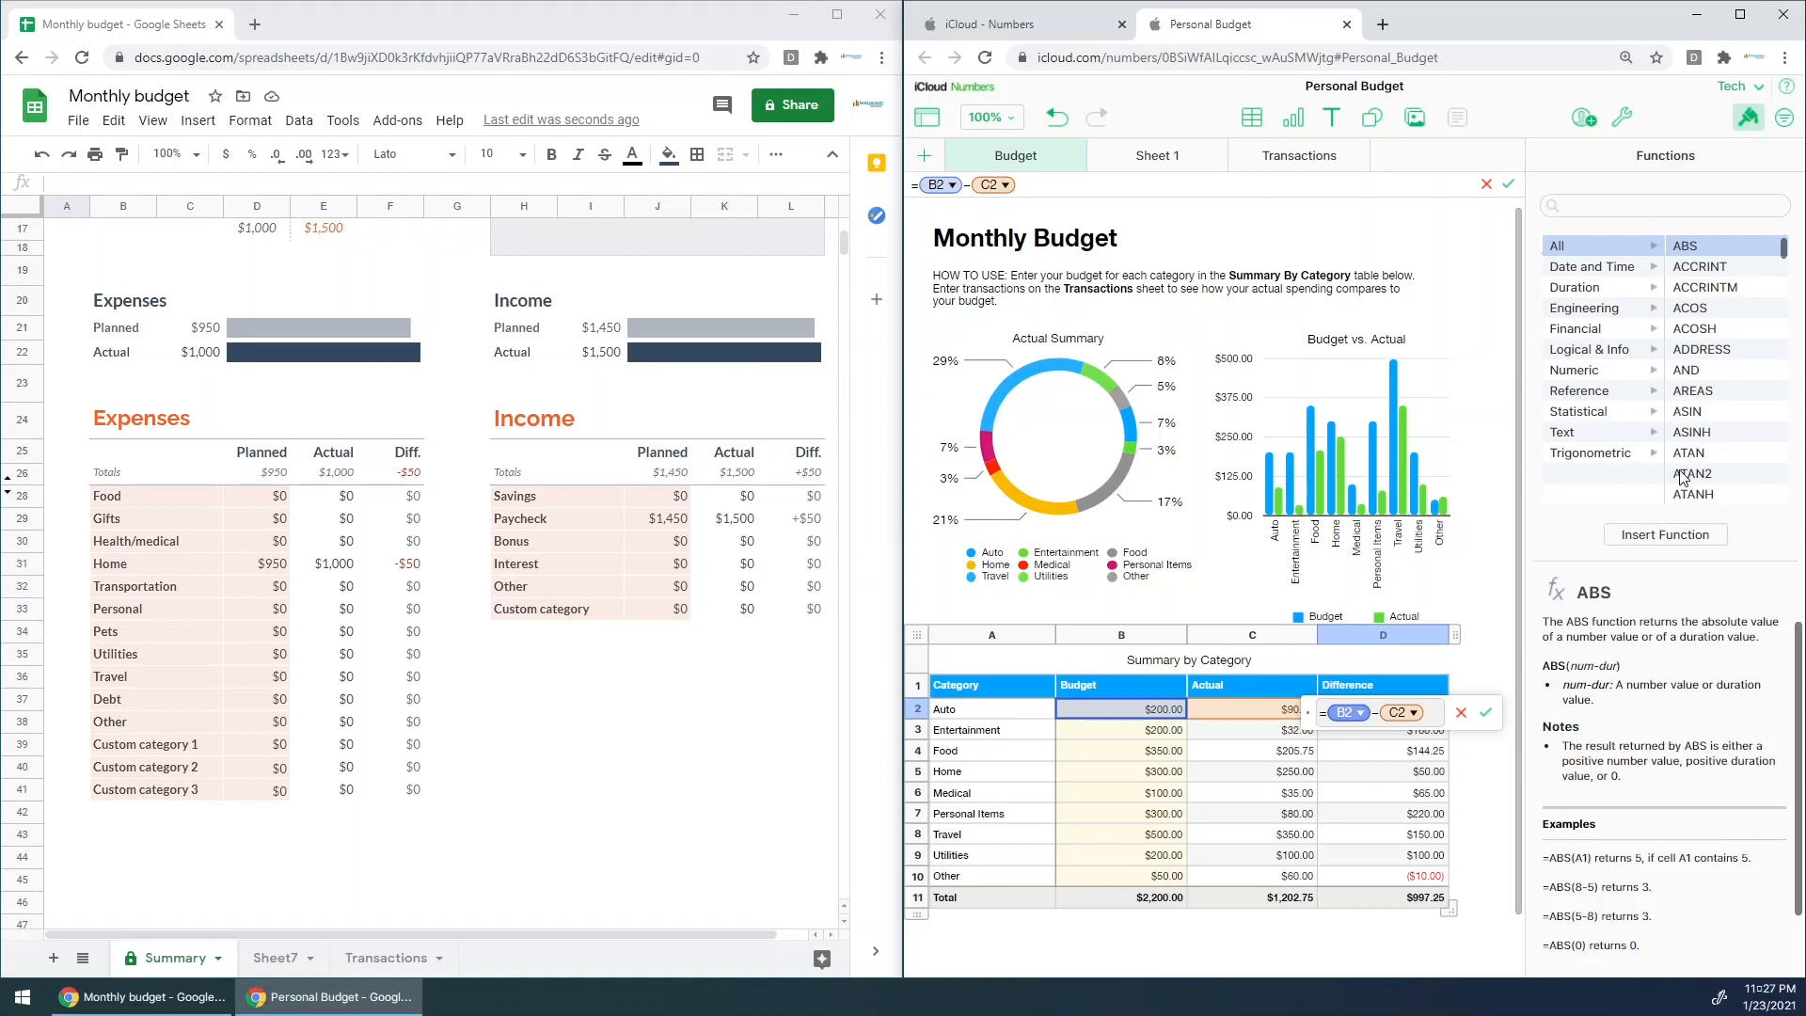
left_click(1381, 658)
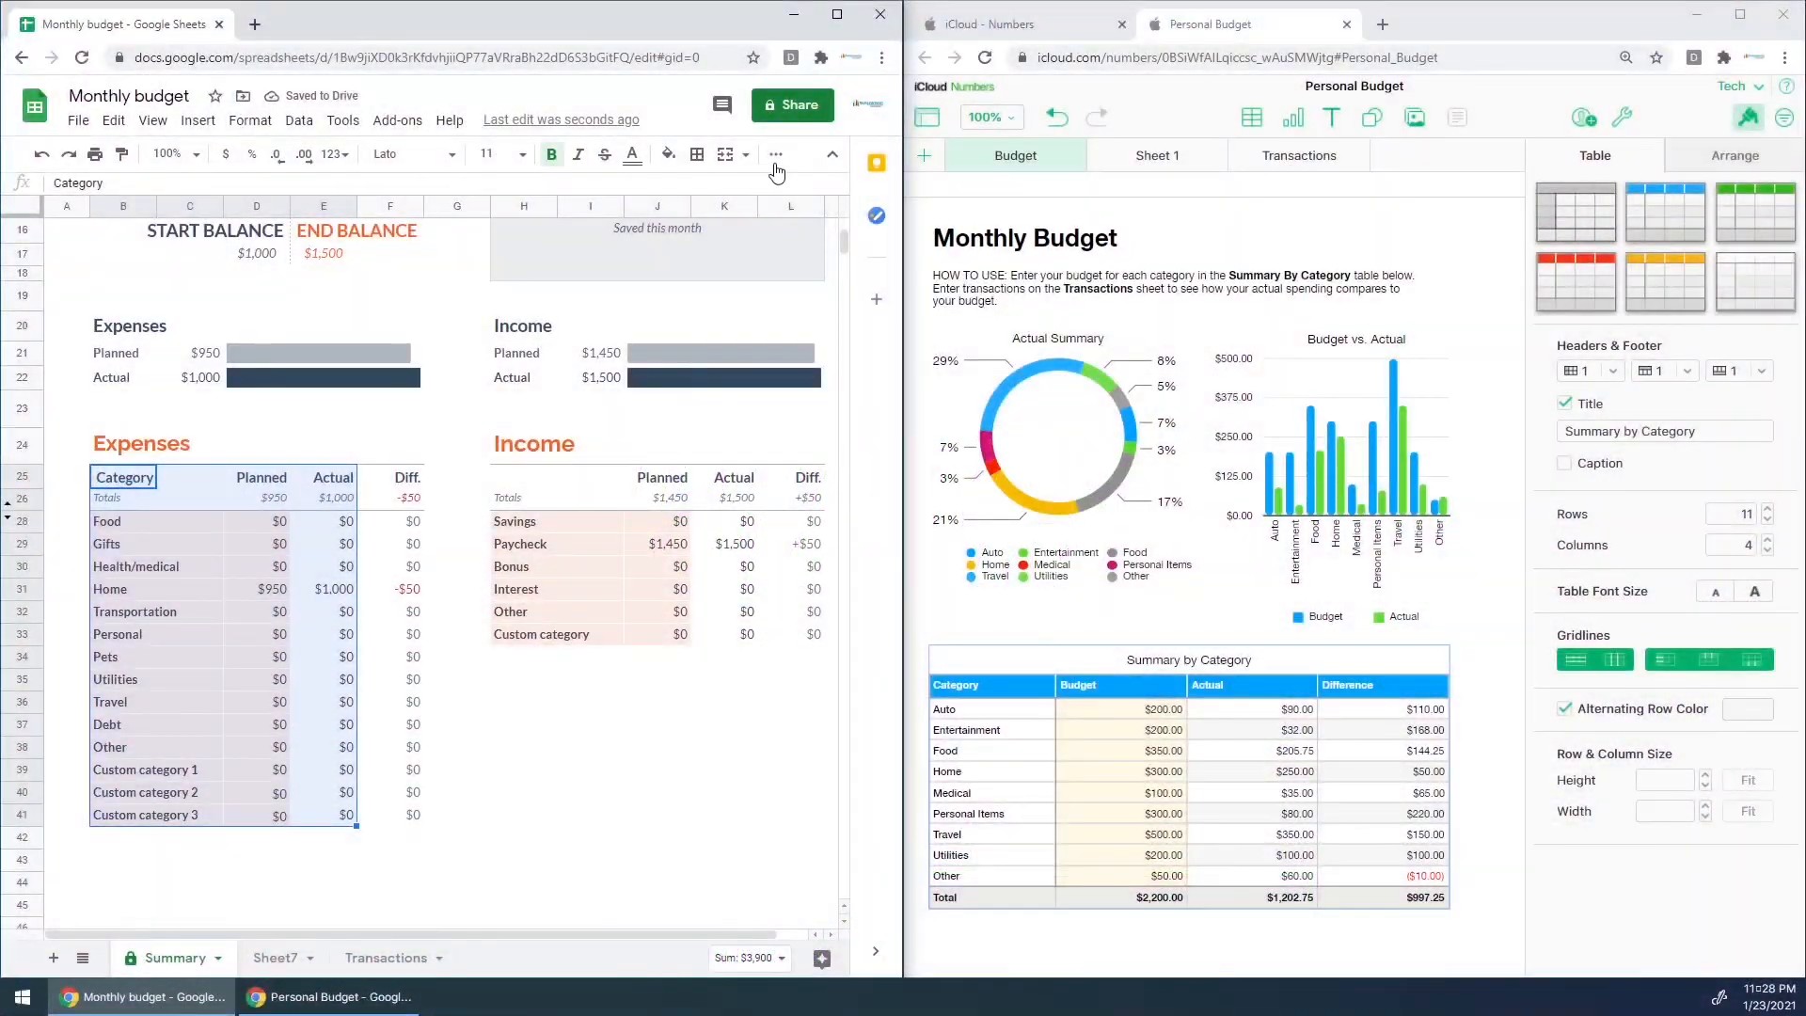
Step: Insert a chart from the Expenses table range B25:E41 on the Summary sheet in Google Sheets
left_click(774, 160)
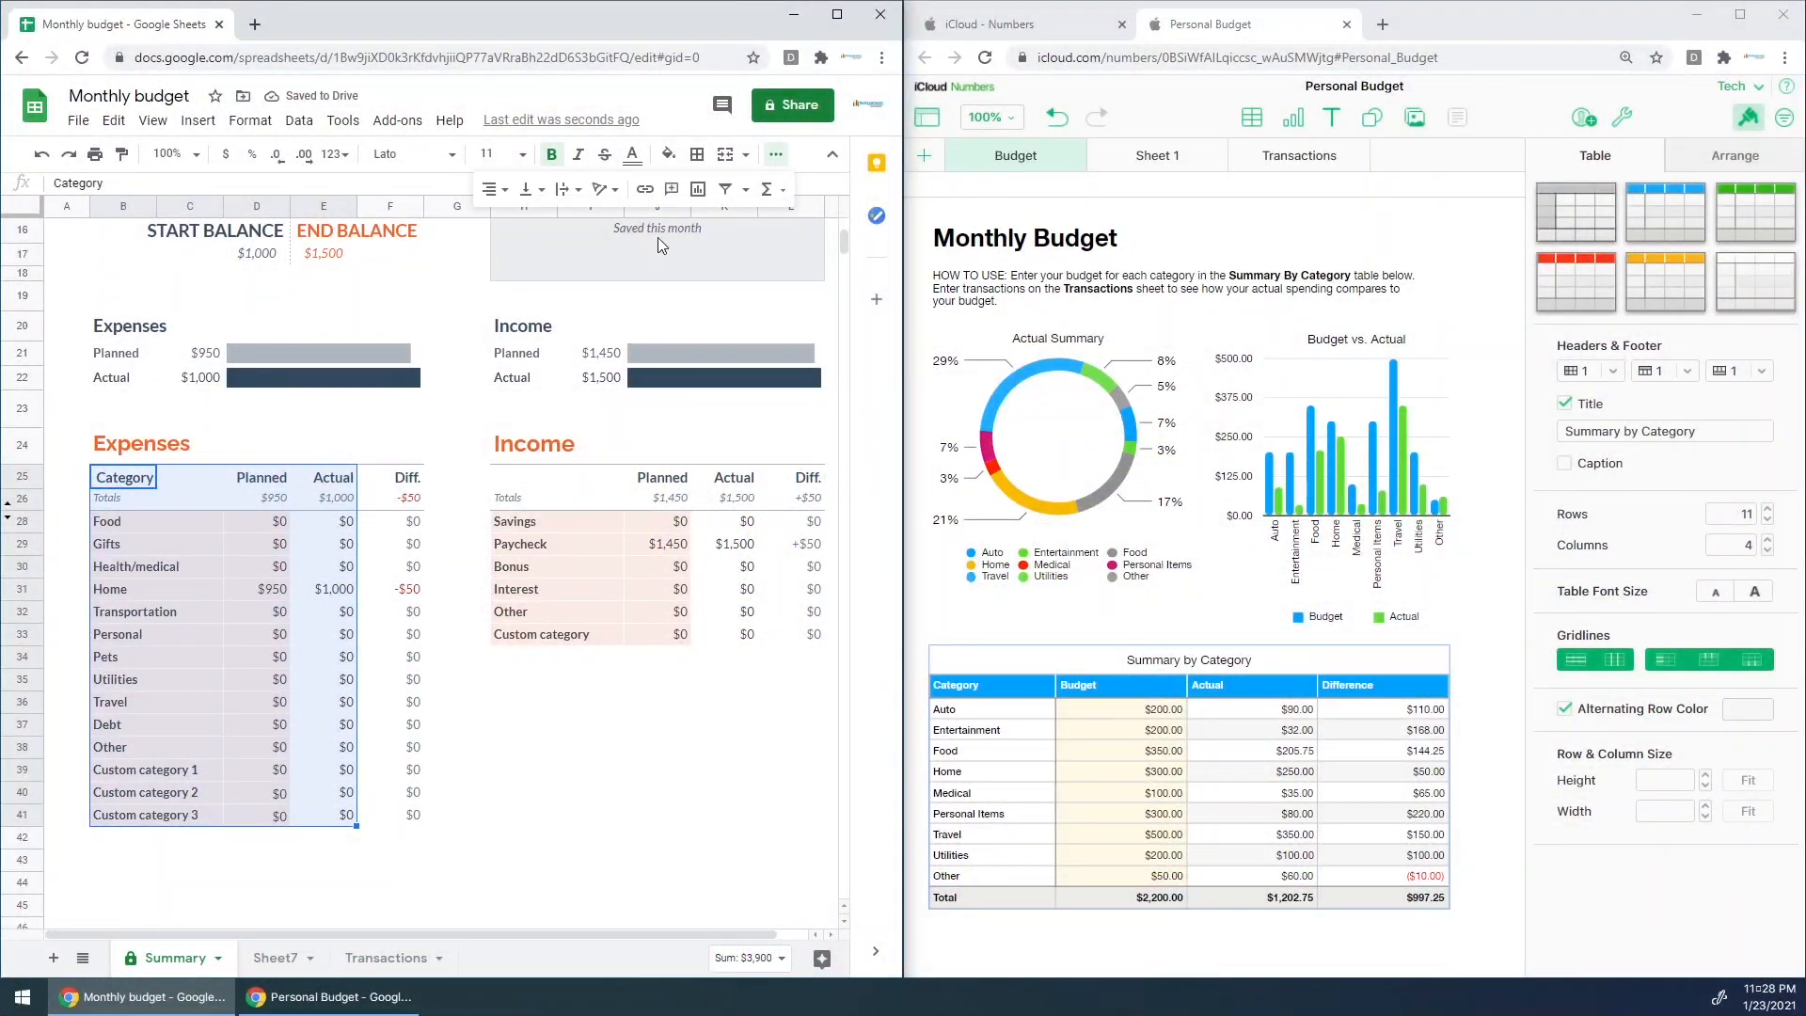
left_click(701, 194)
left_click(698, 188)
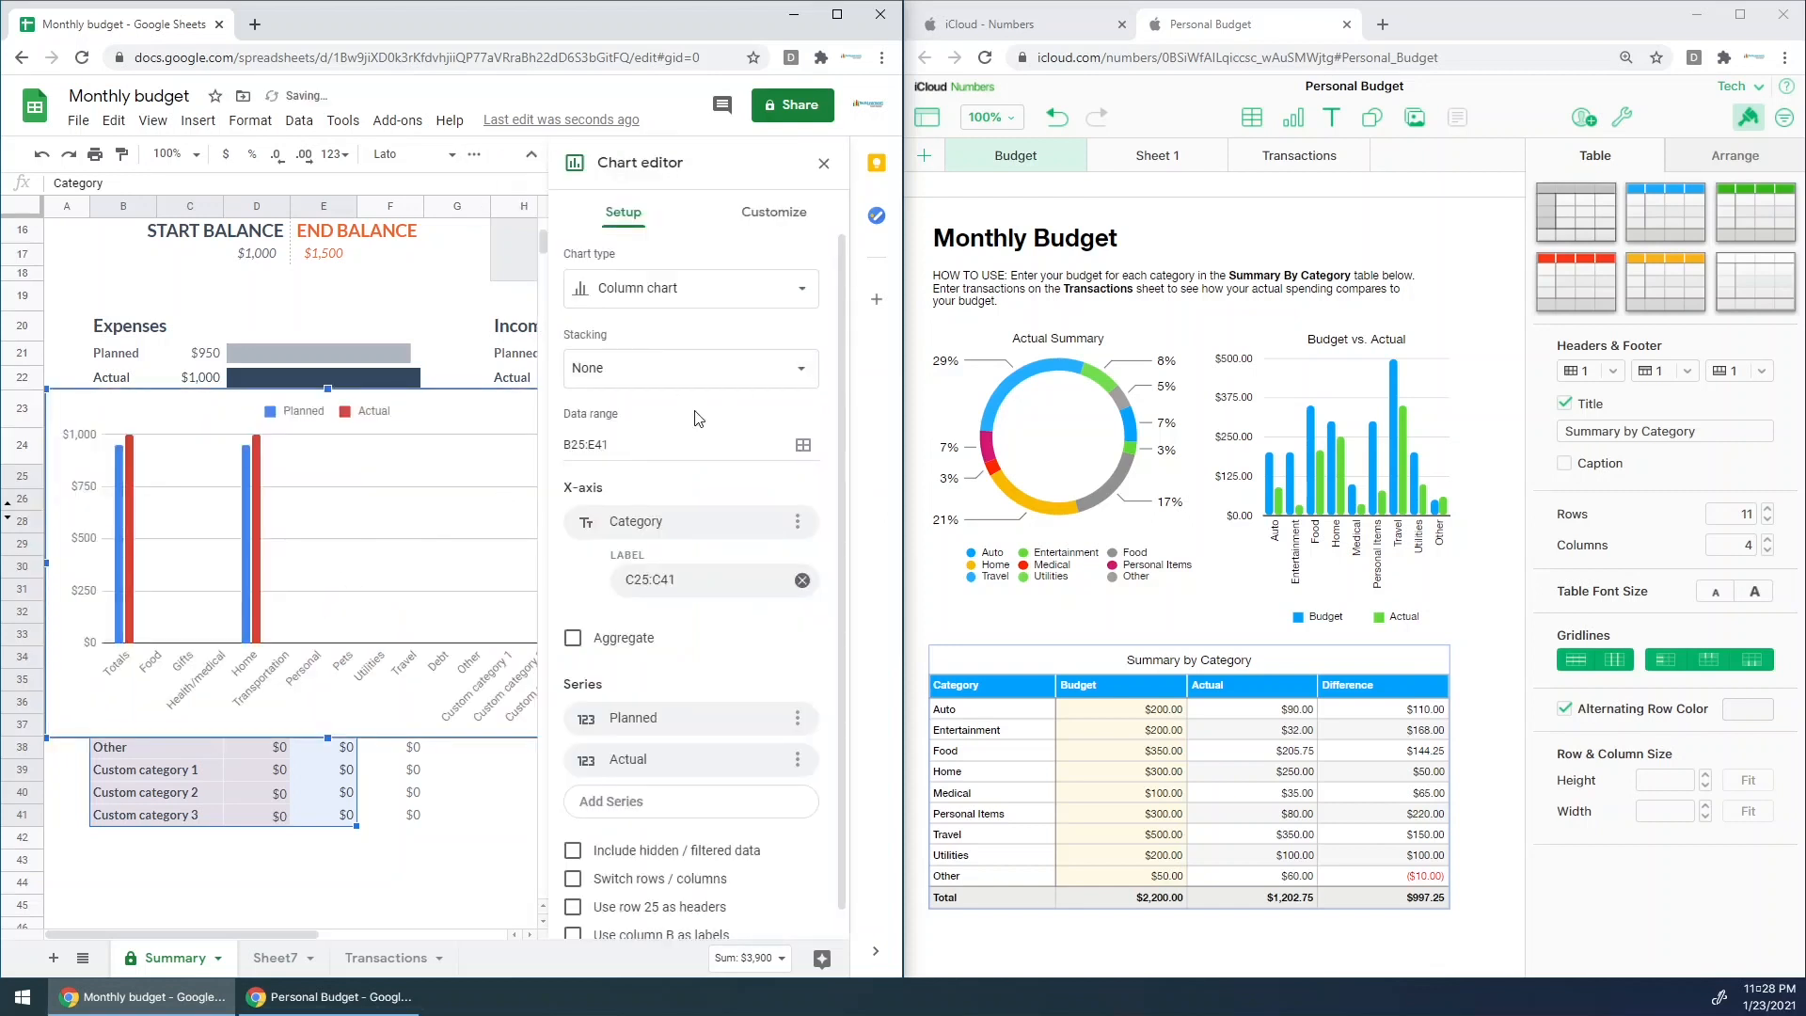
Step: Change the Expenses chart to a pie chart and use Planned as its value
left_click(671, 308)
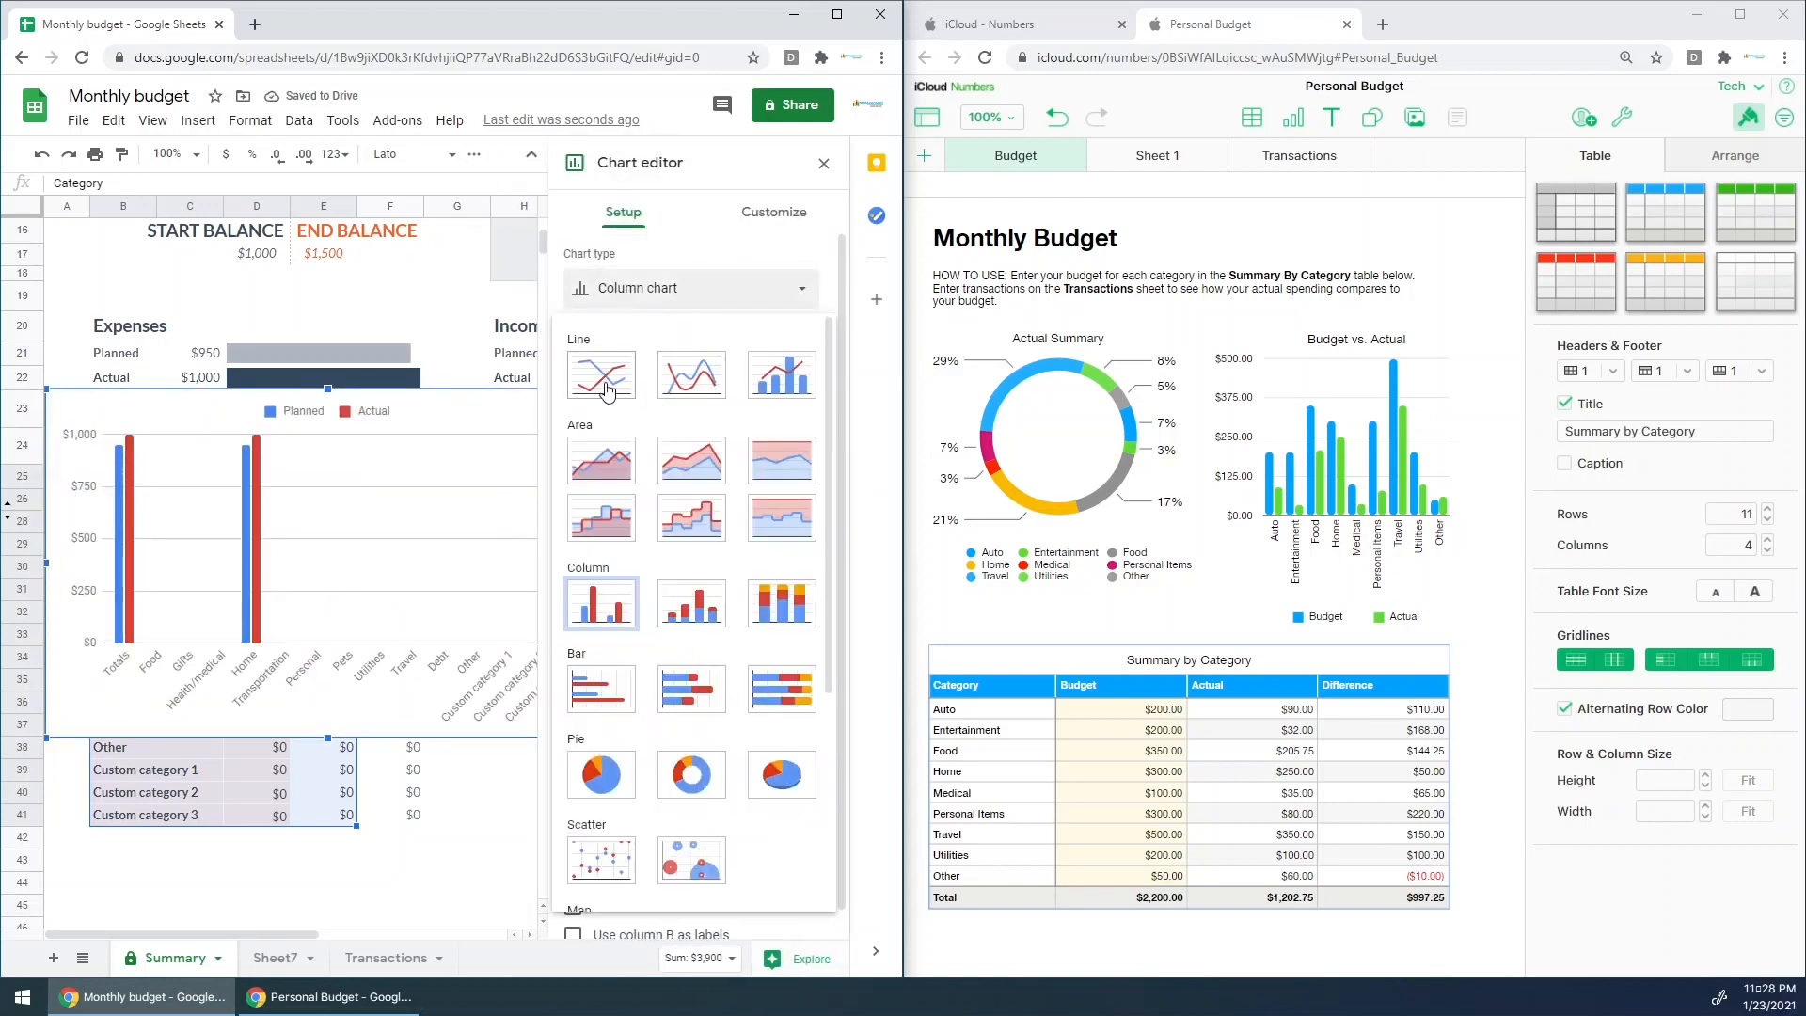
scroll(607, 484, "down", 1)
scroll(606, 484, "down", 3)
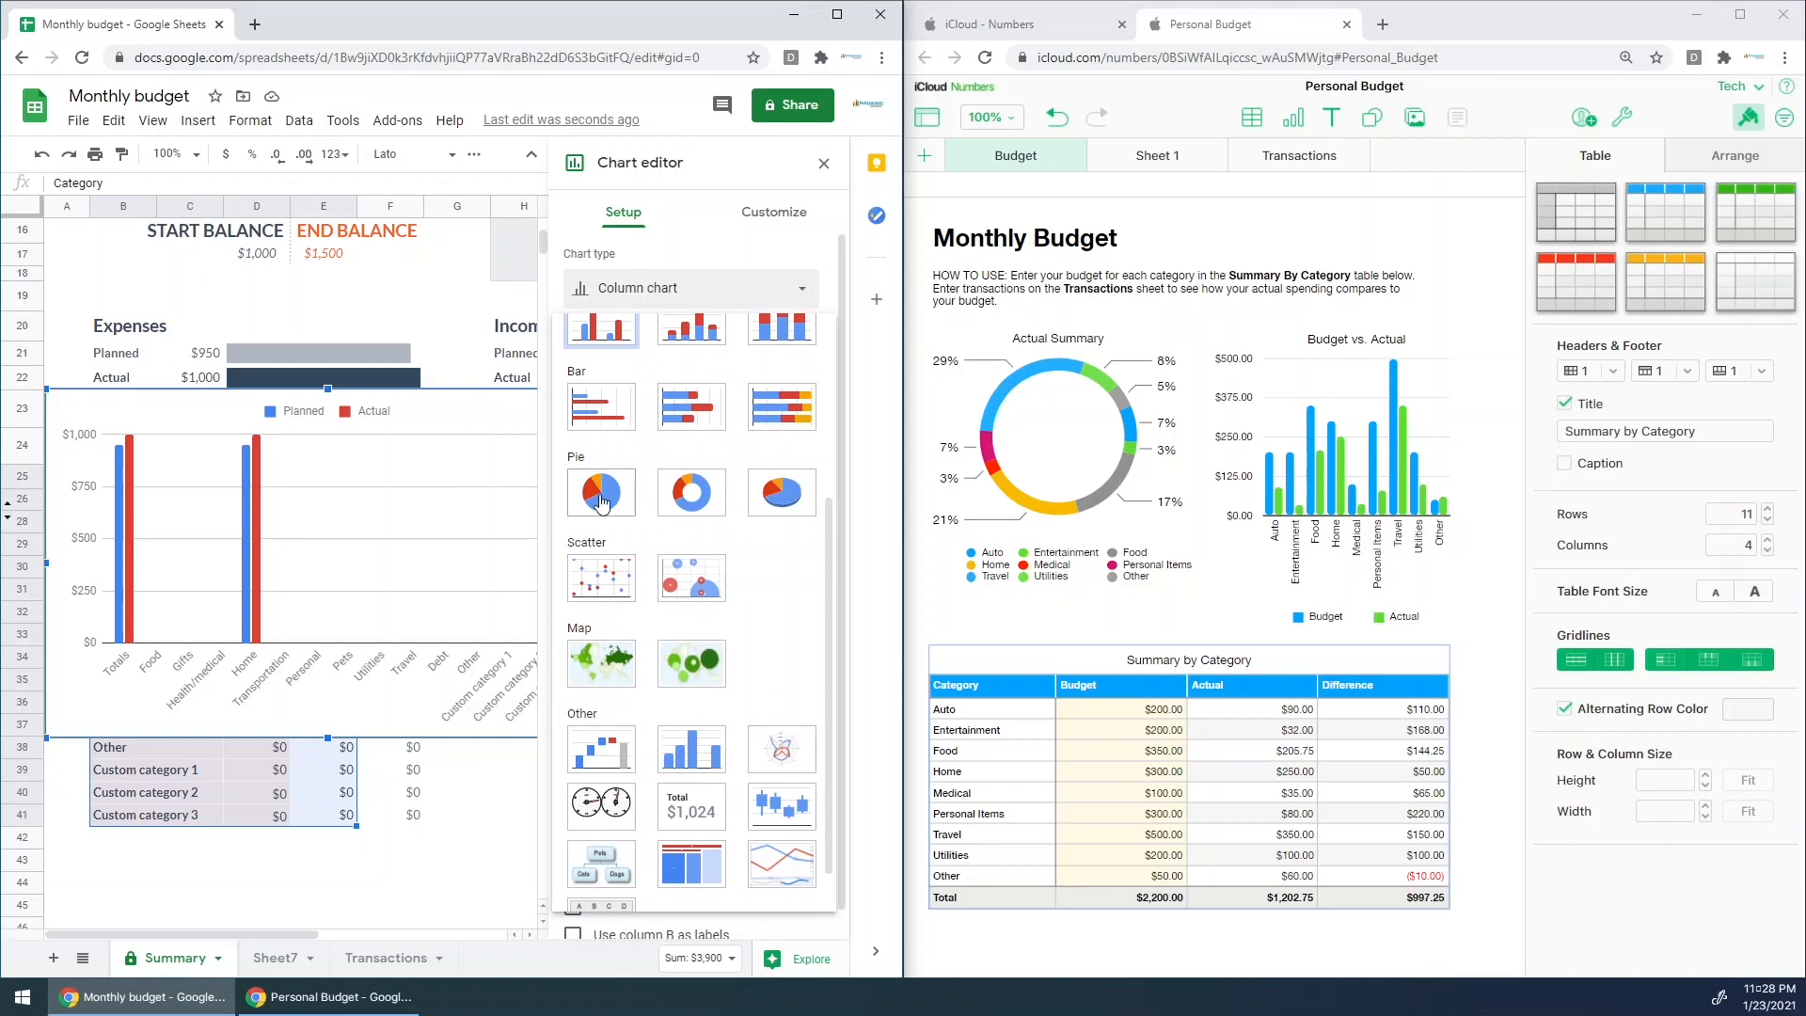
left_click(602, 504)
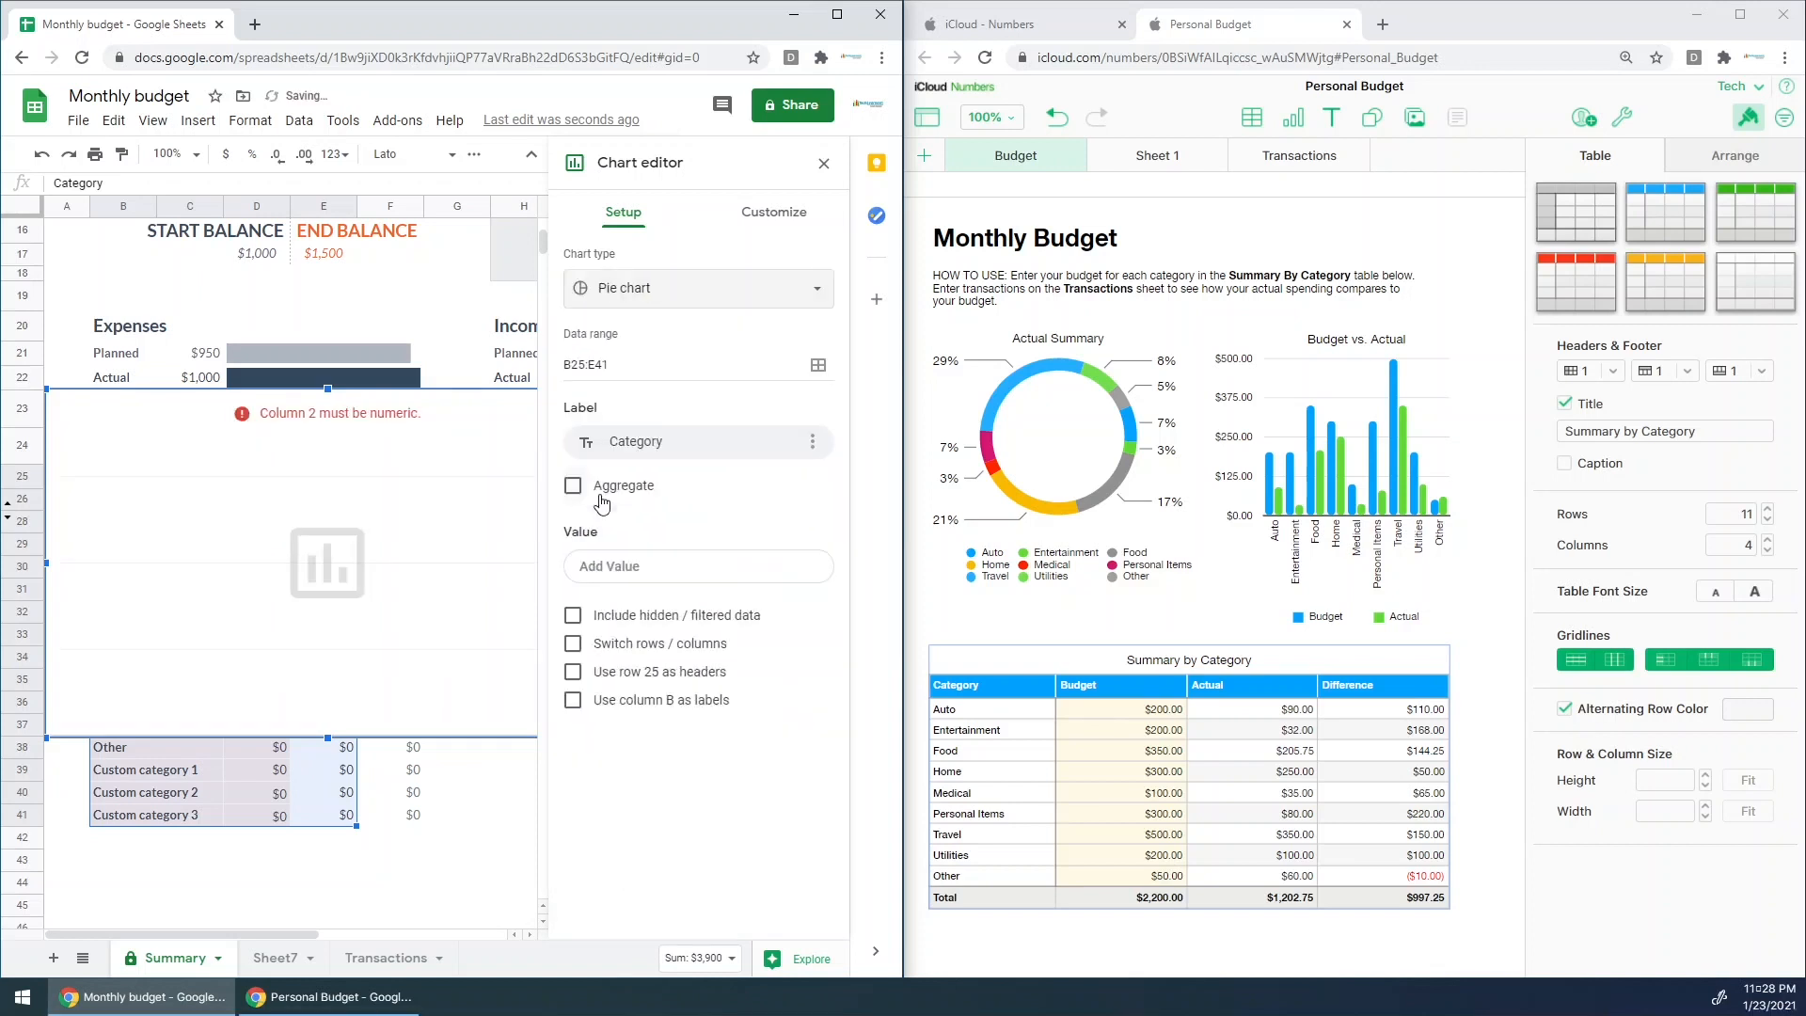
left_click(636, 569)
left_click(625, 645)
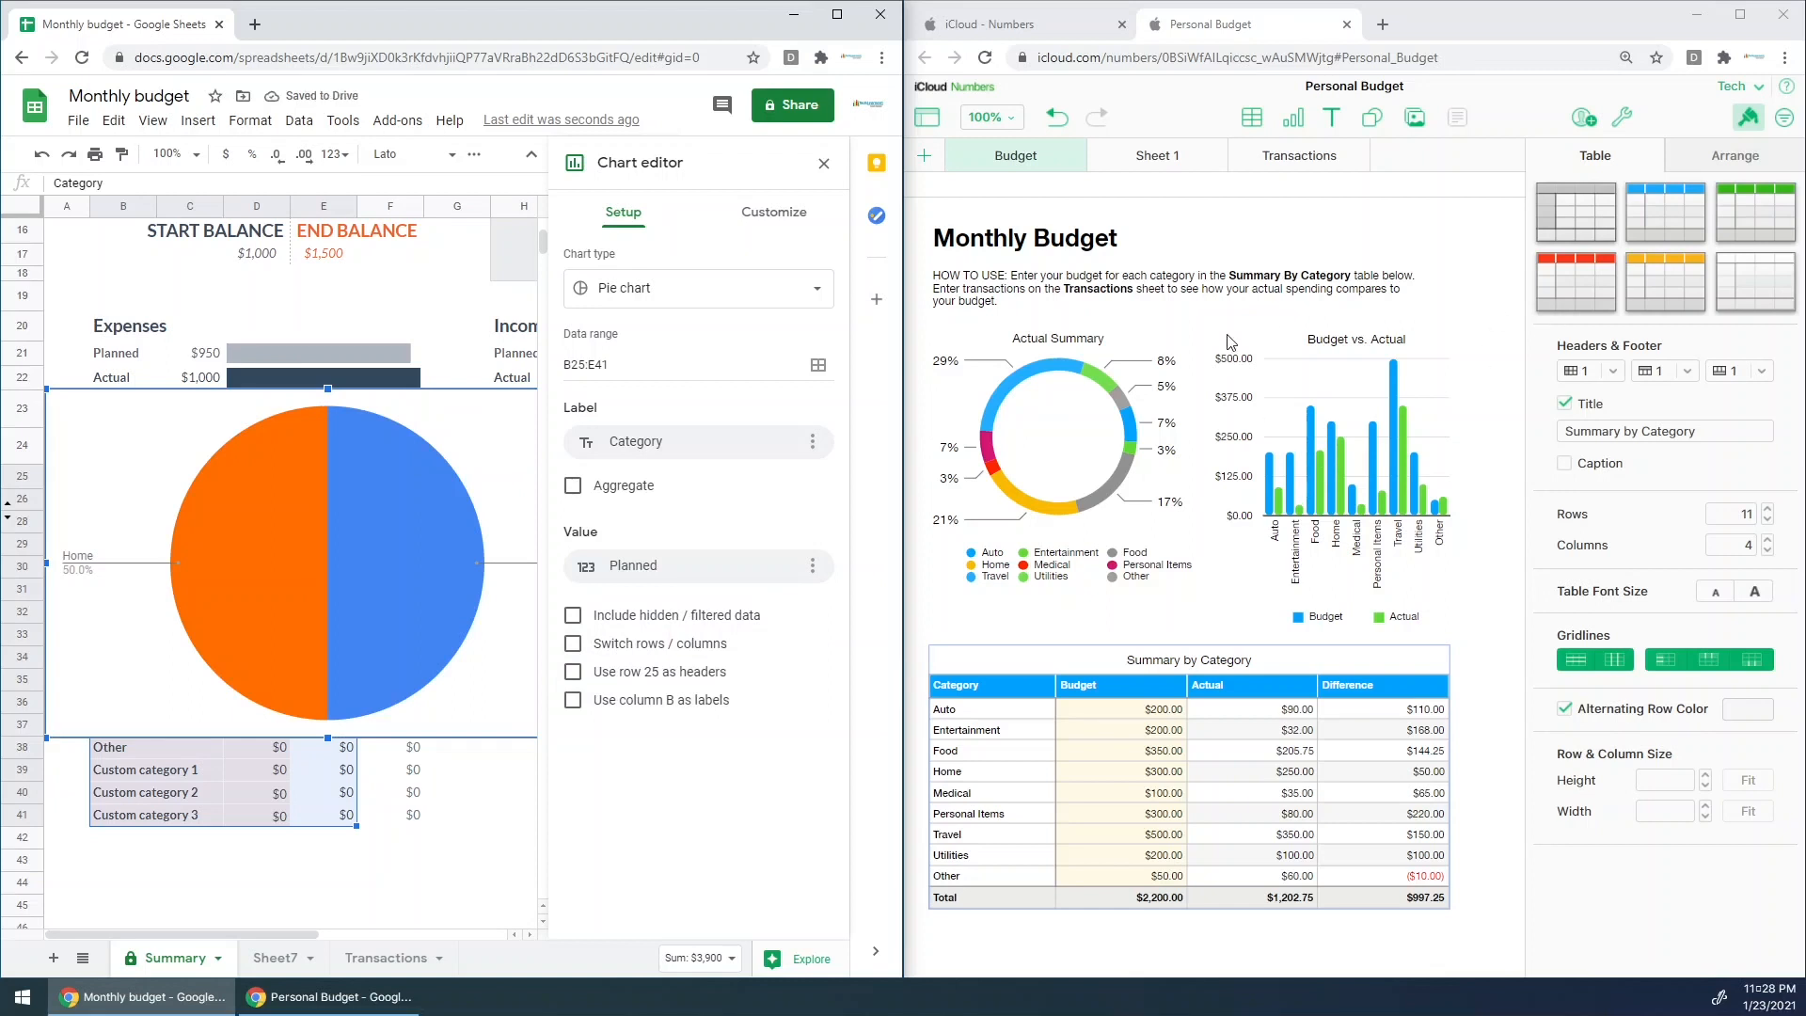
Step: Insert a 2D pie chart of the Category and Budget data in Numbers, and delete the pie charts from both spreadsheets
left_click_drag(1176, 703, 1138, 875)
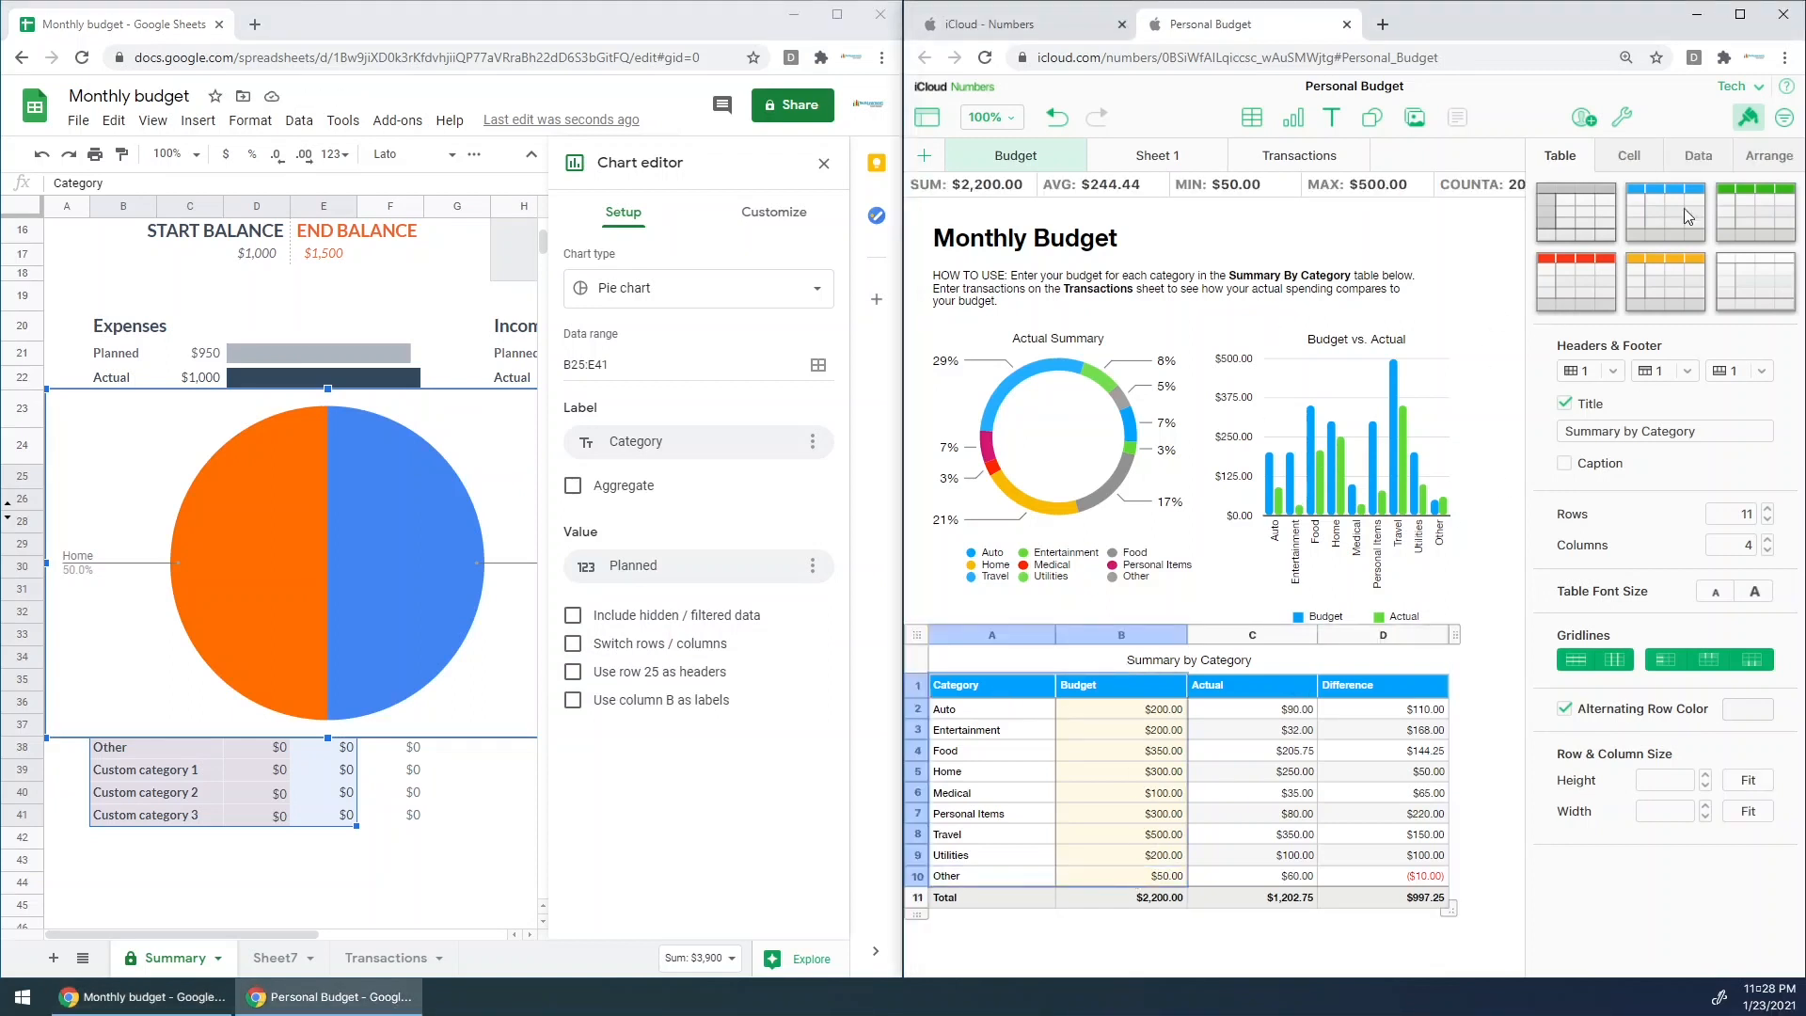
left_click(1290, 120)
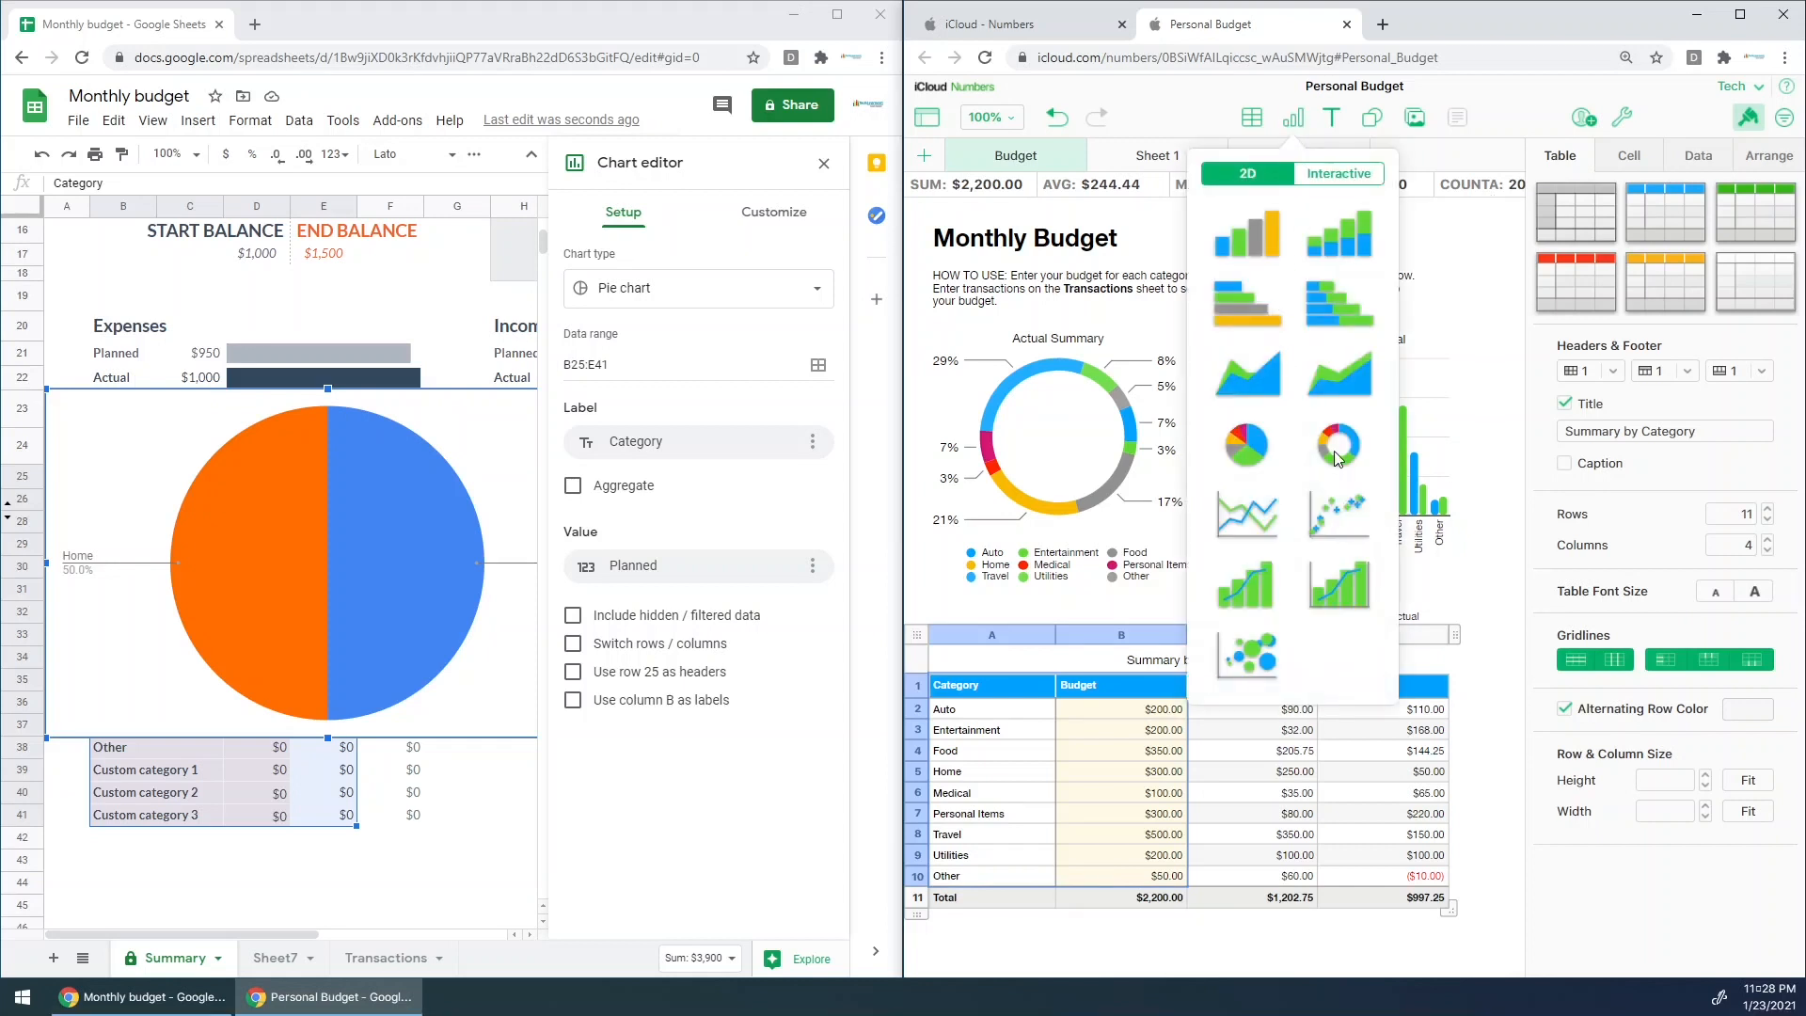
left_click(1241, 445)
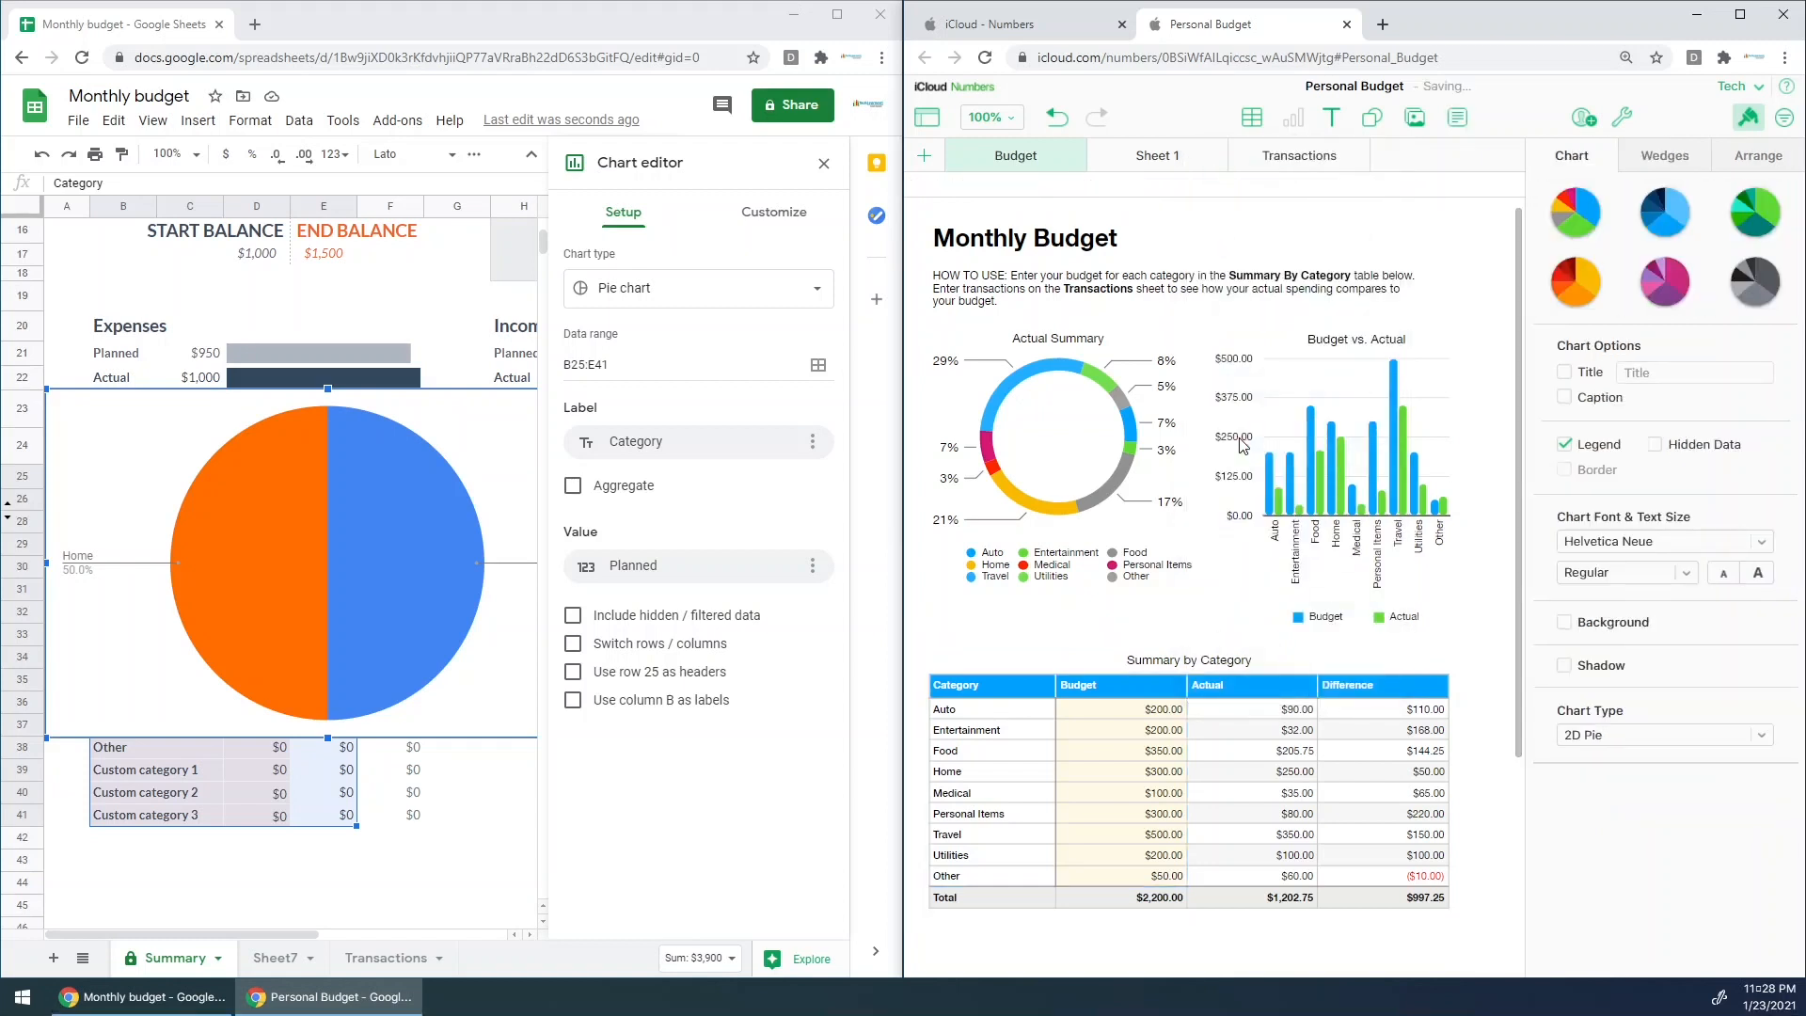
scroll(1257, 396, "down", 1)
scroll(1259, 396, "down", 2)
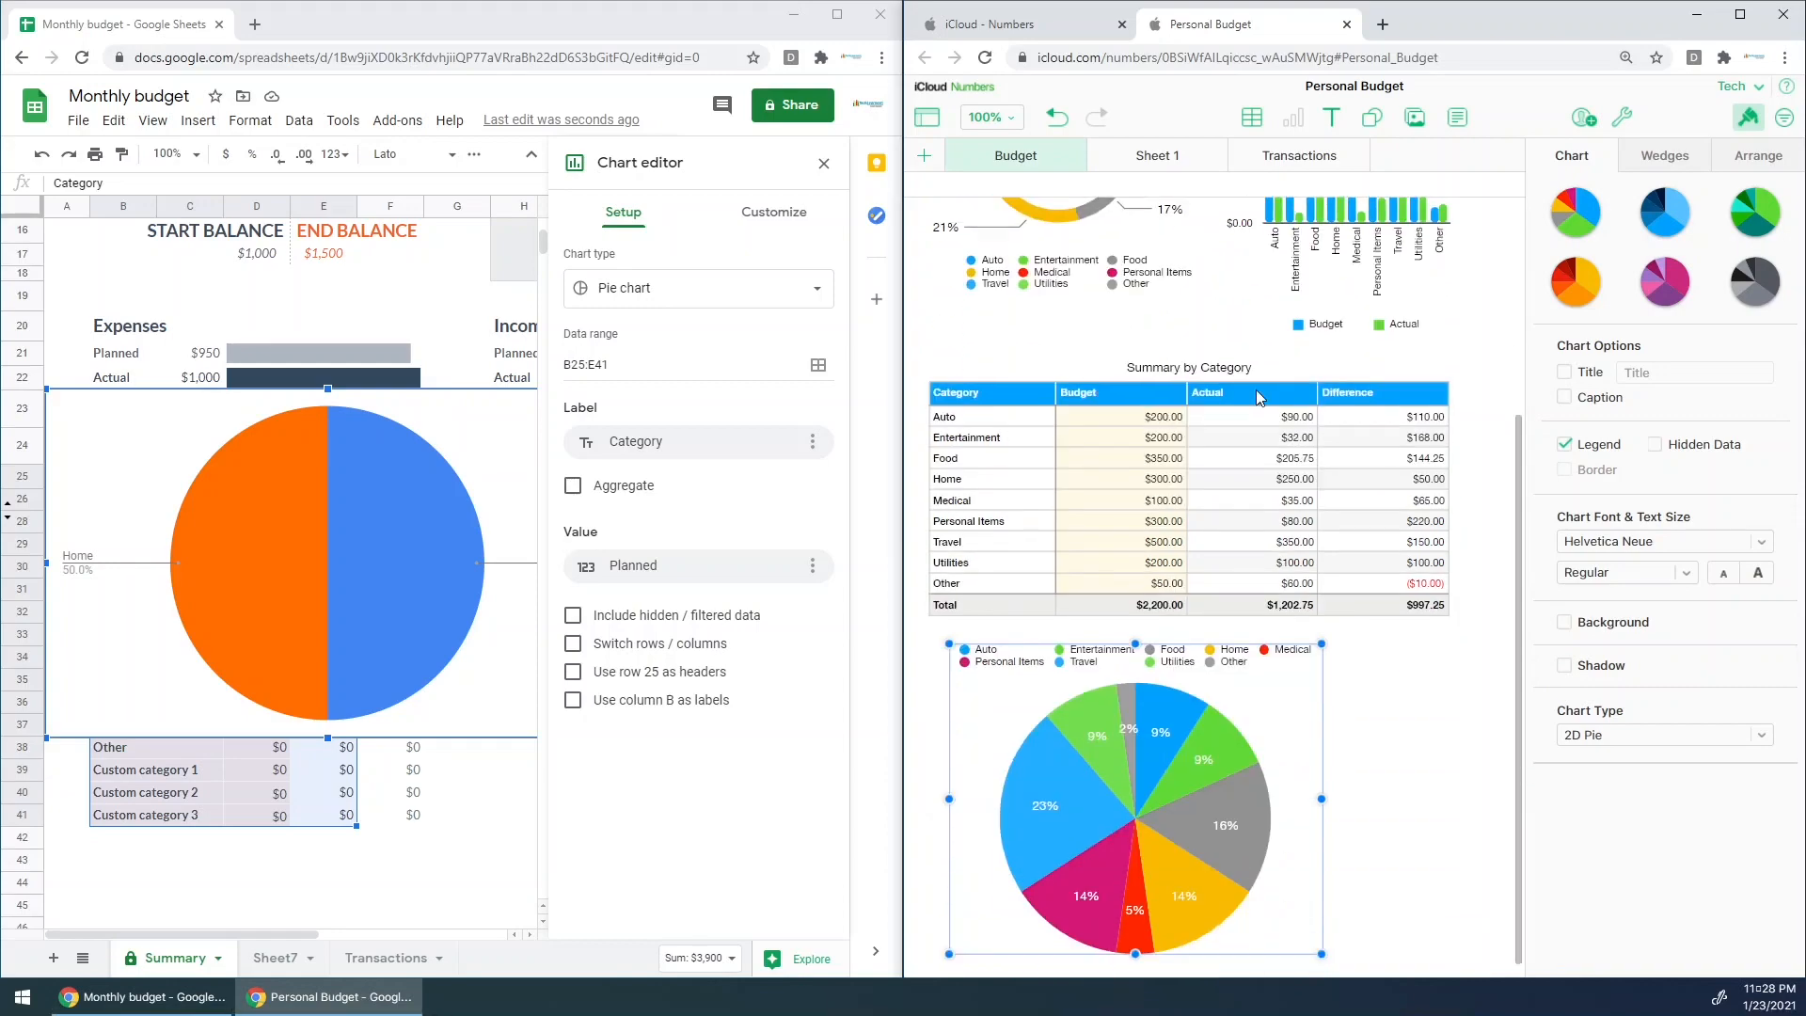
key("Delete")
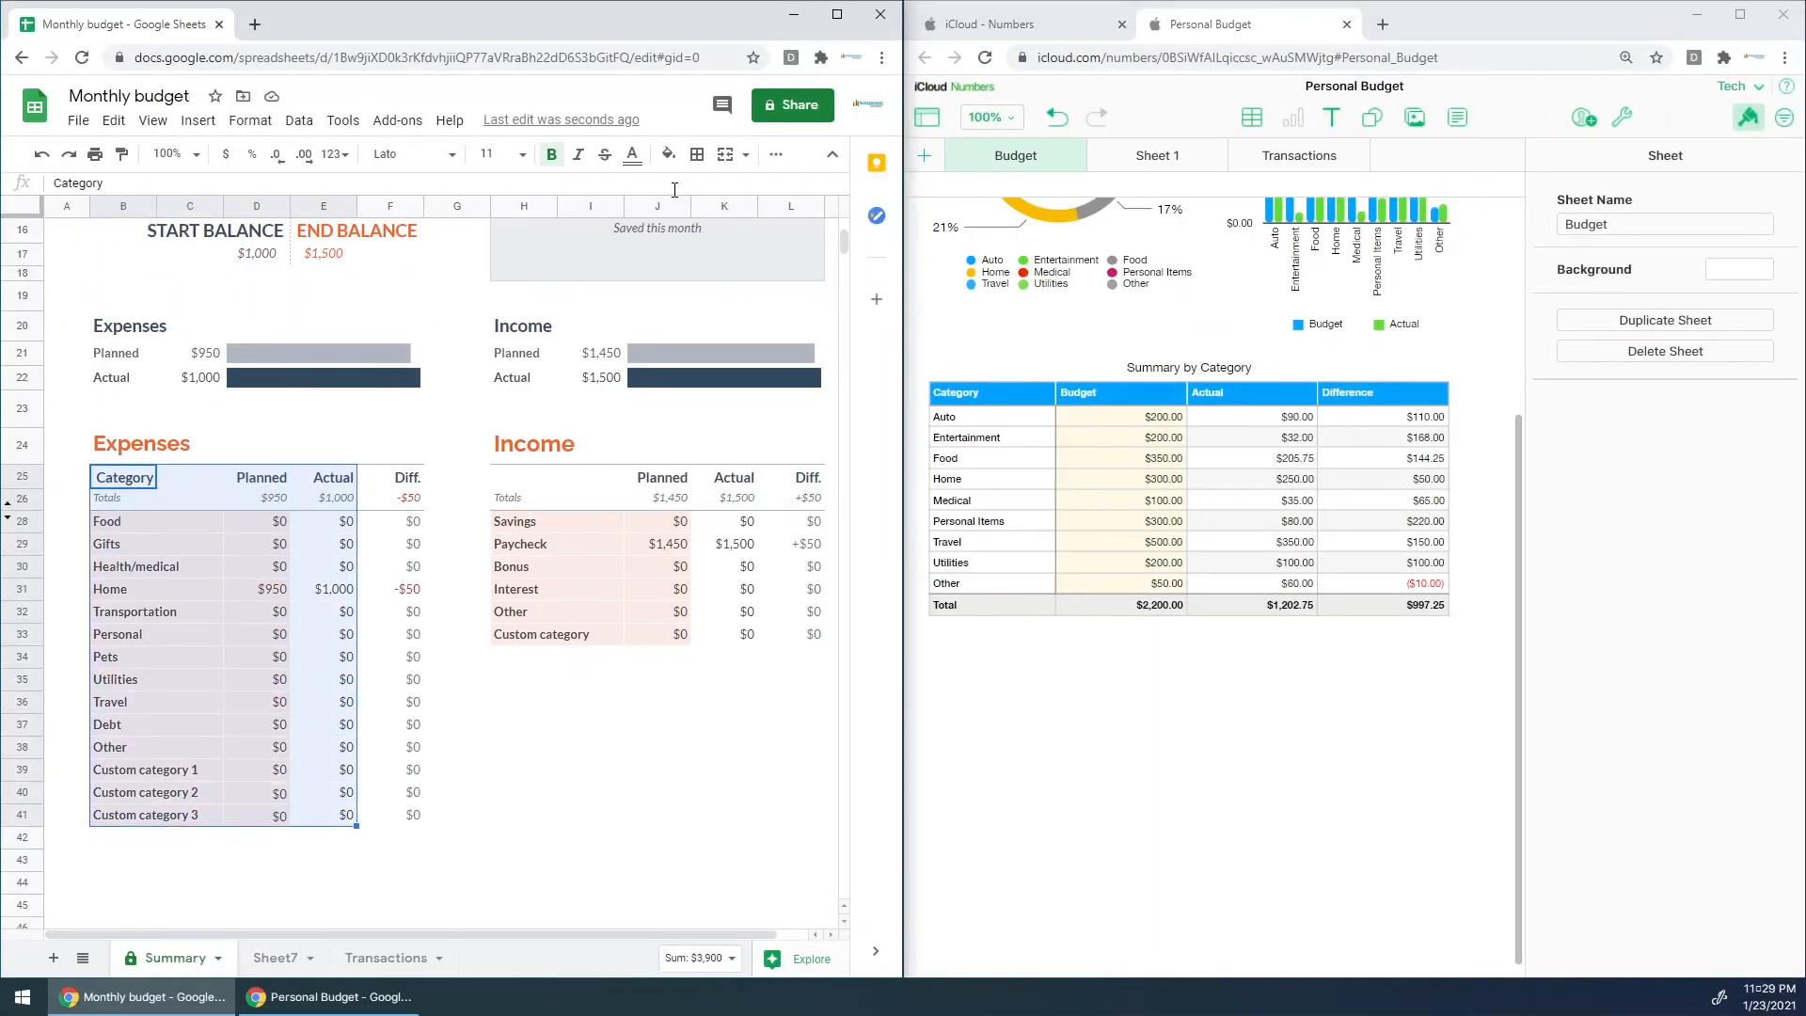
Step: Create a filter on the Expenses table in Google Sheets and hide the Travel category
left_click(776, 154)
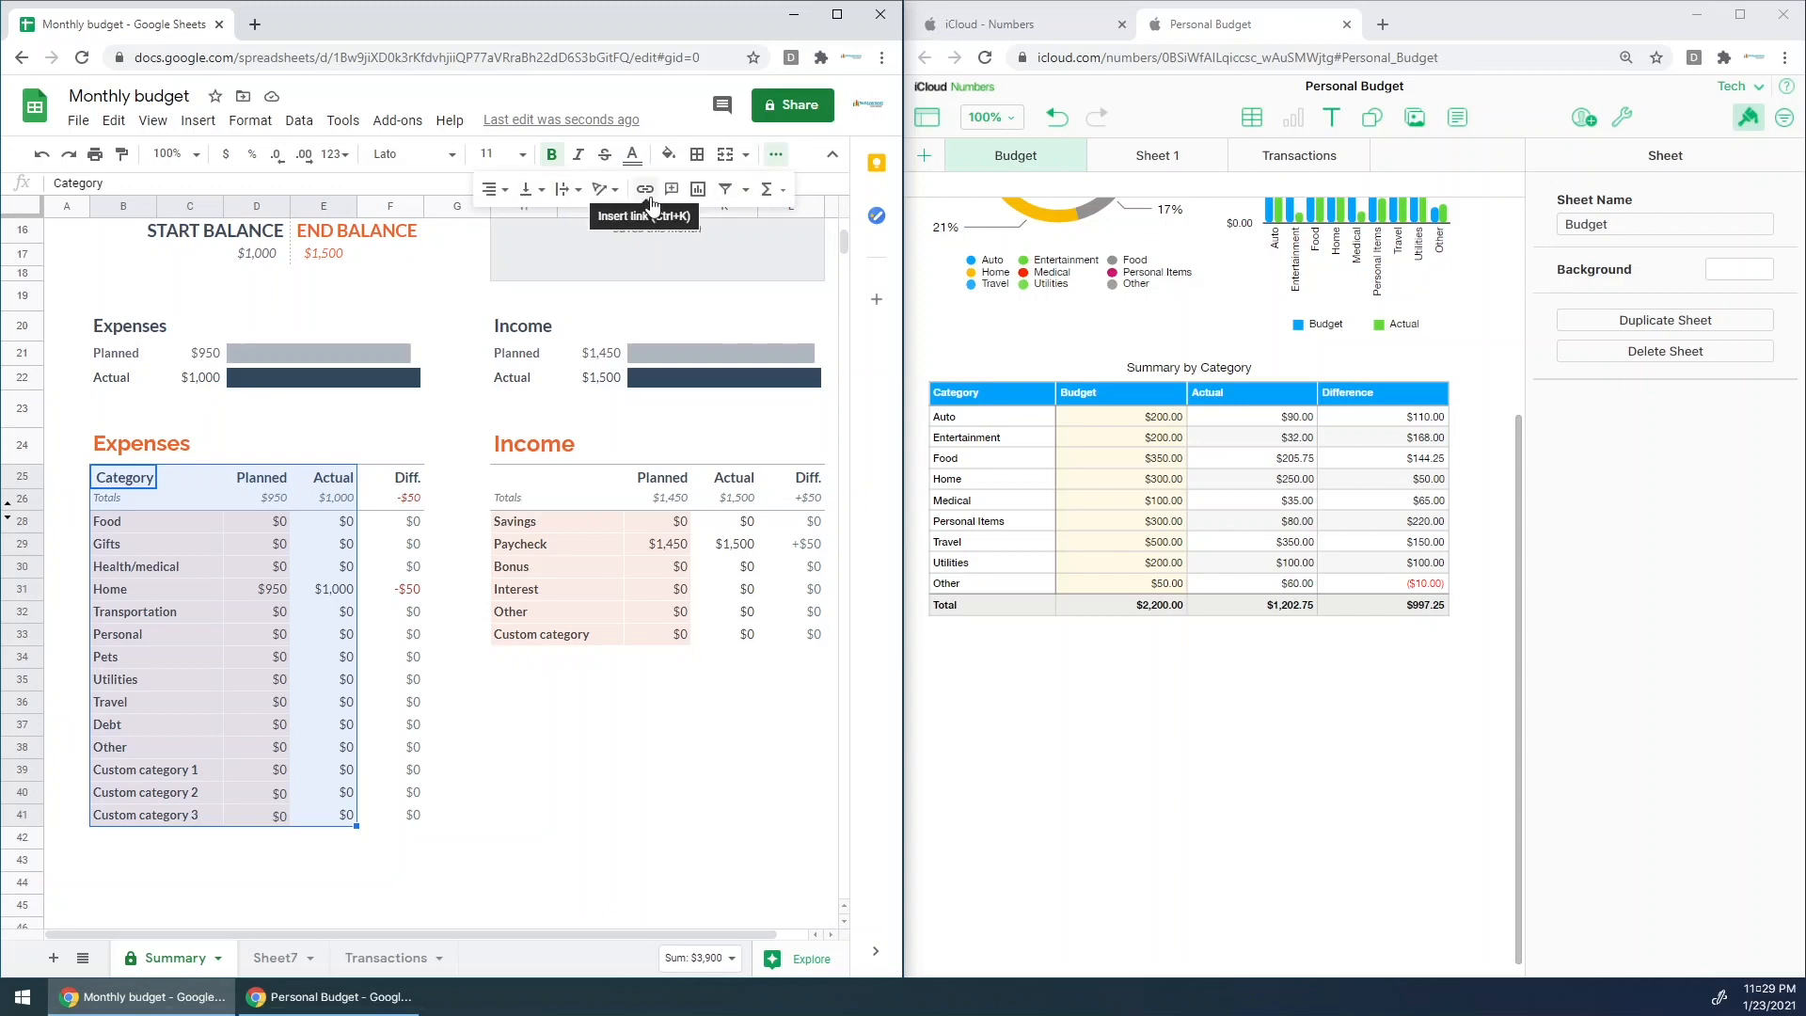
left_click(728, 191)
left_click(146, 480)
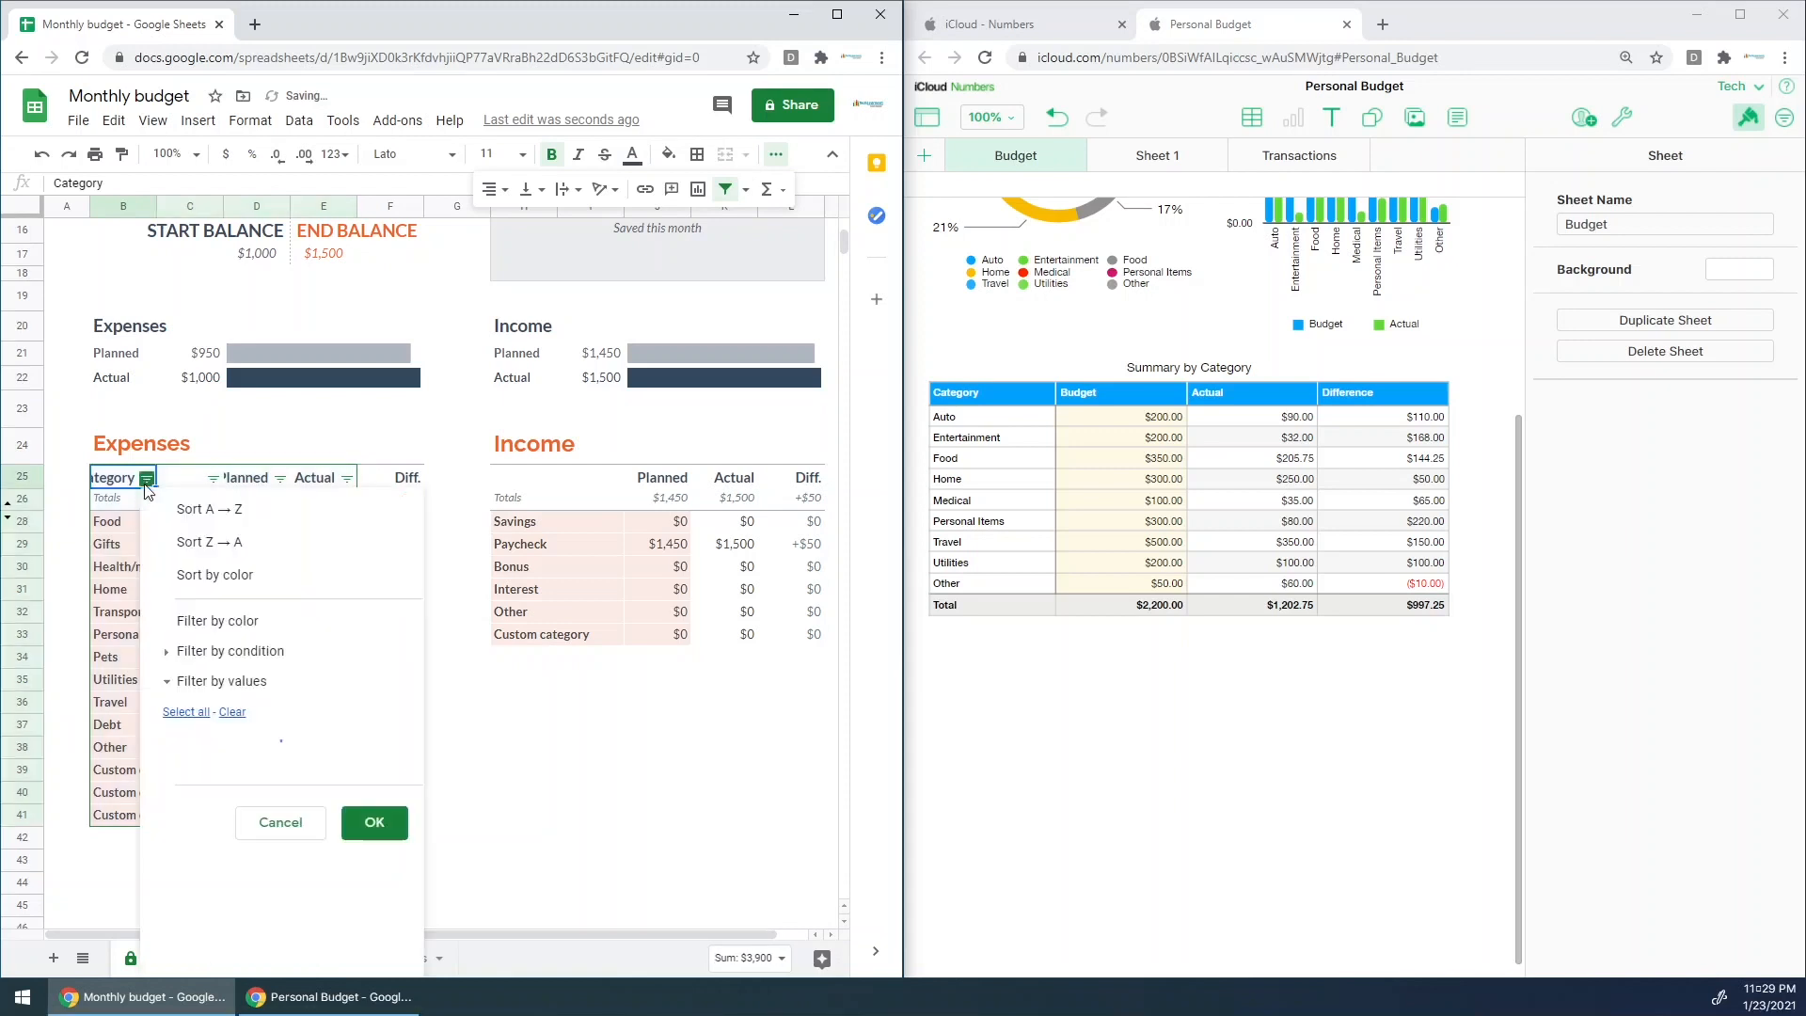
scroll(343, 843, "down", 3)
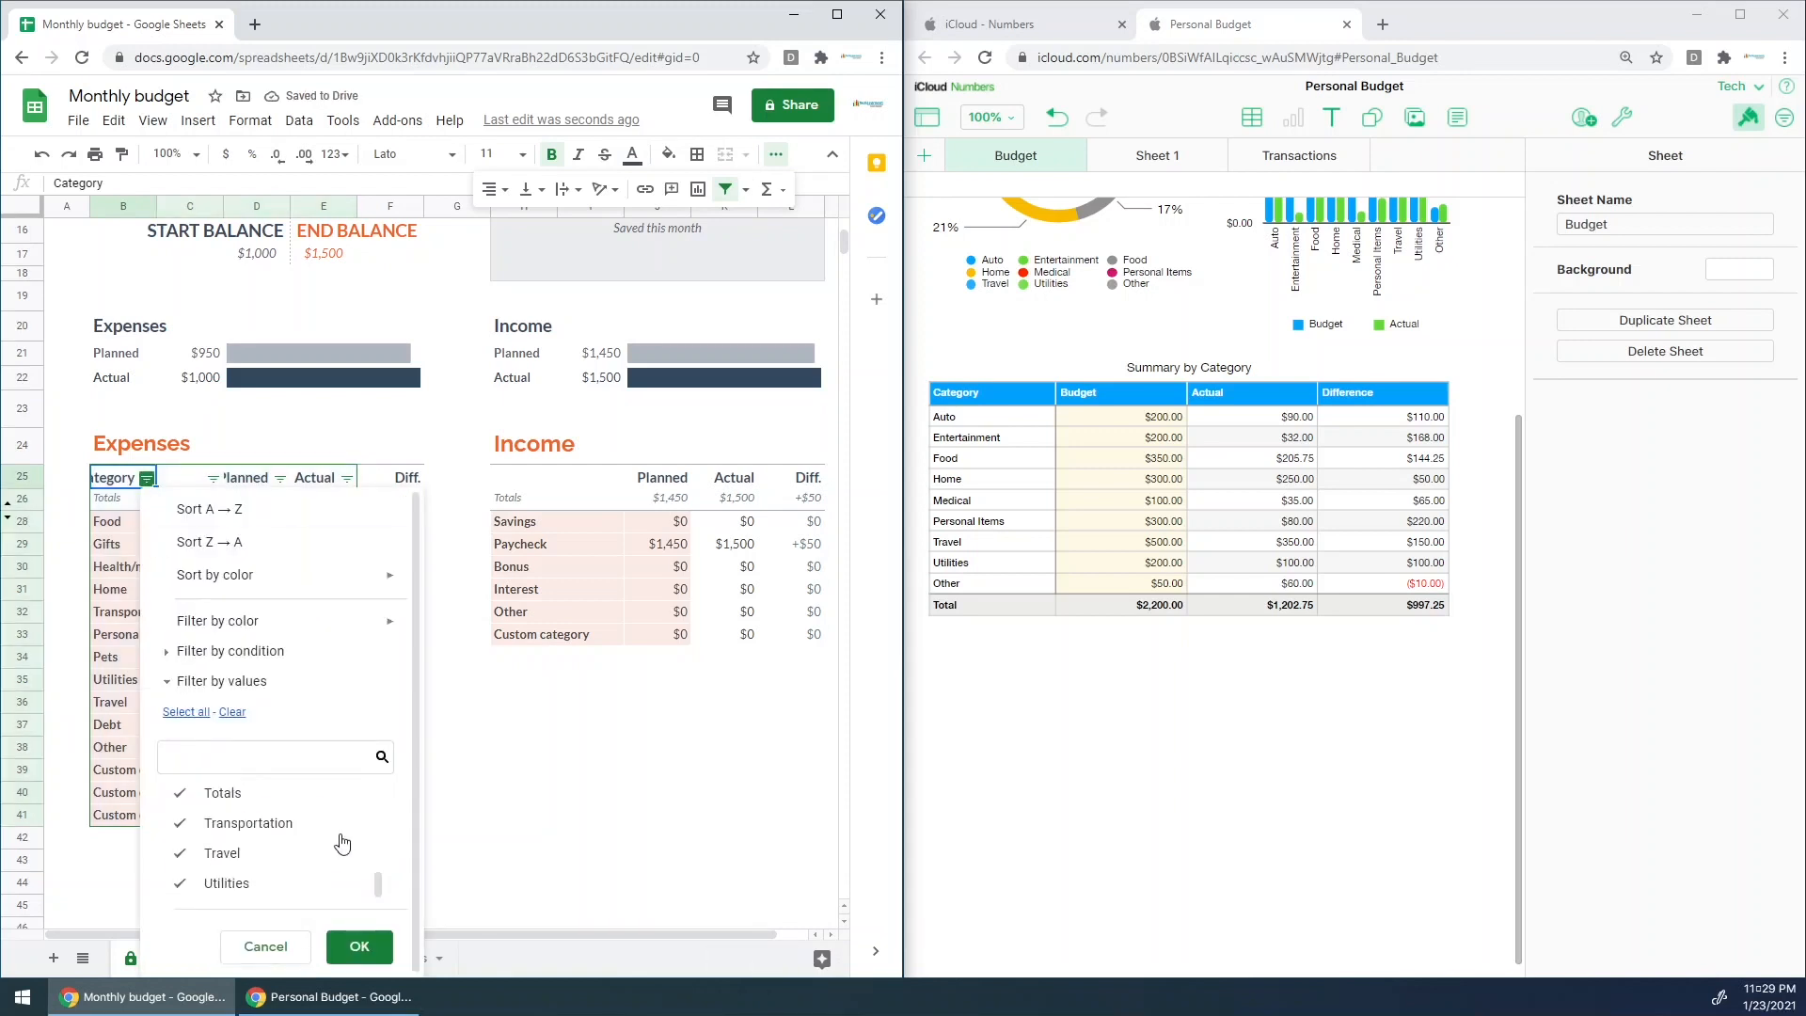
left_click(231, 861)
left_click(343, 946)
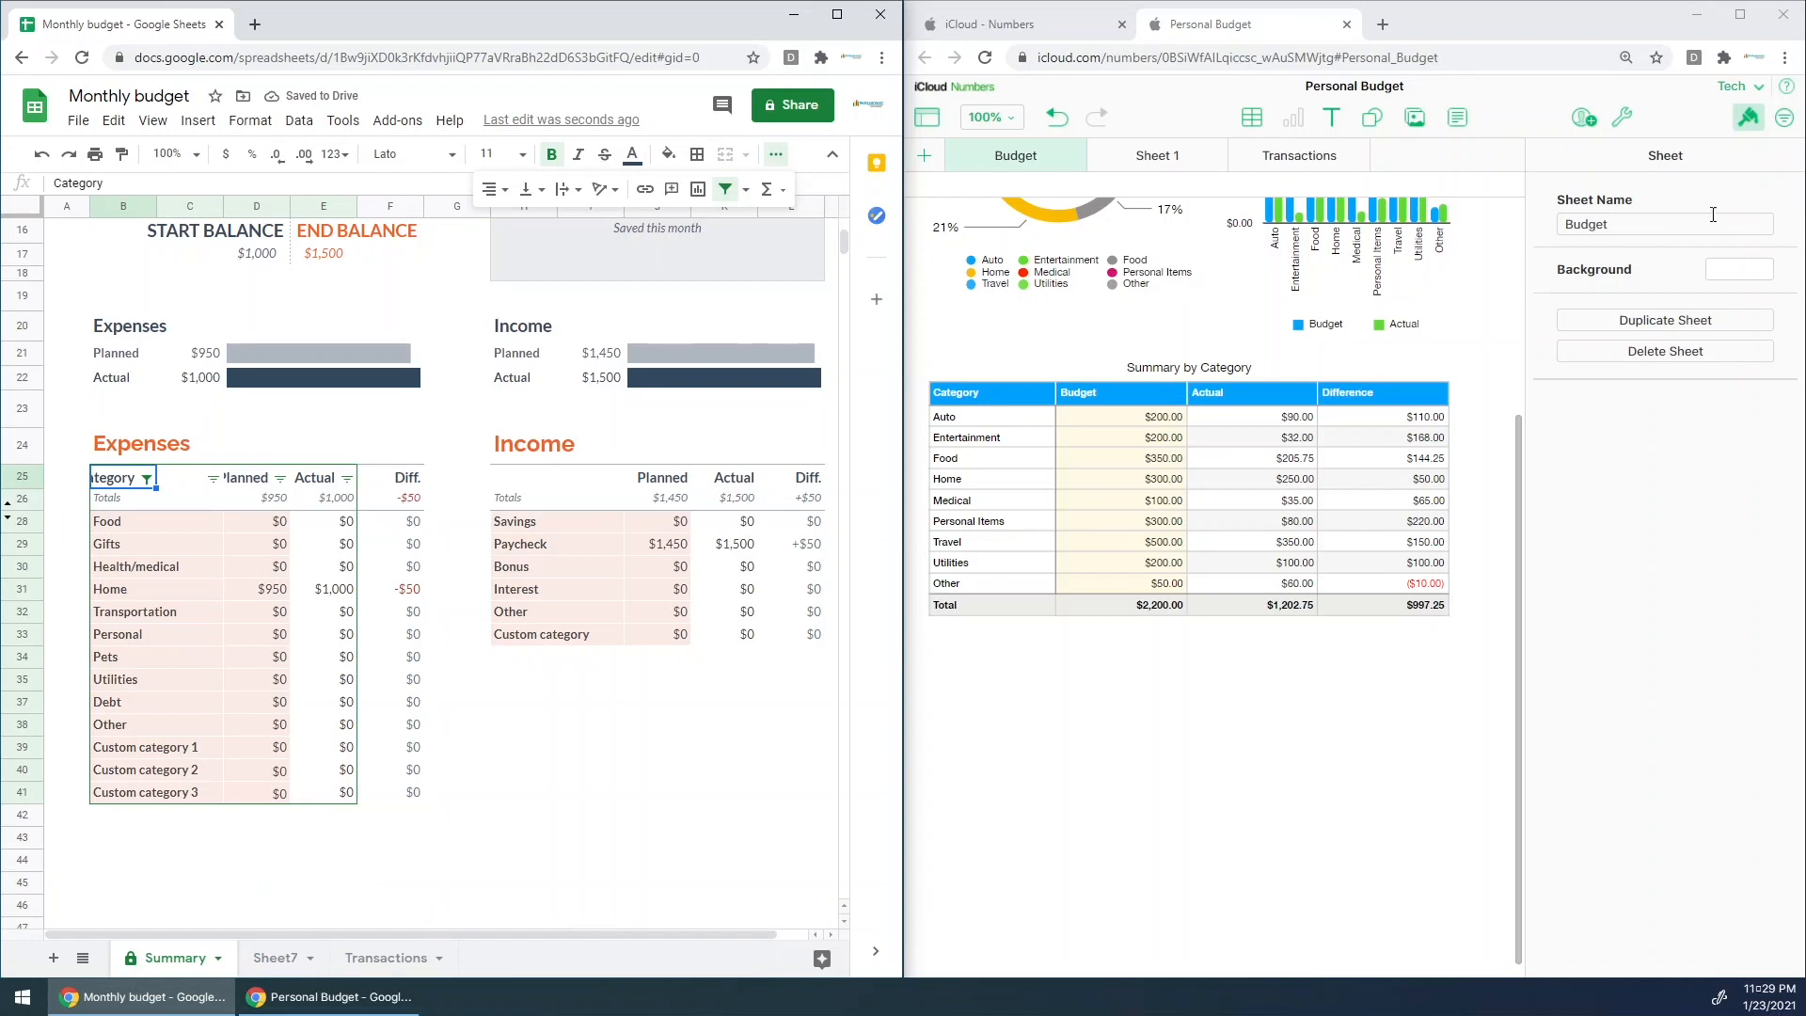
Step: Add a filter on the Category column of the Summary by Category table in Numbers
left_click_drag(964, 396, 1169, 582)
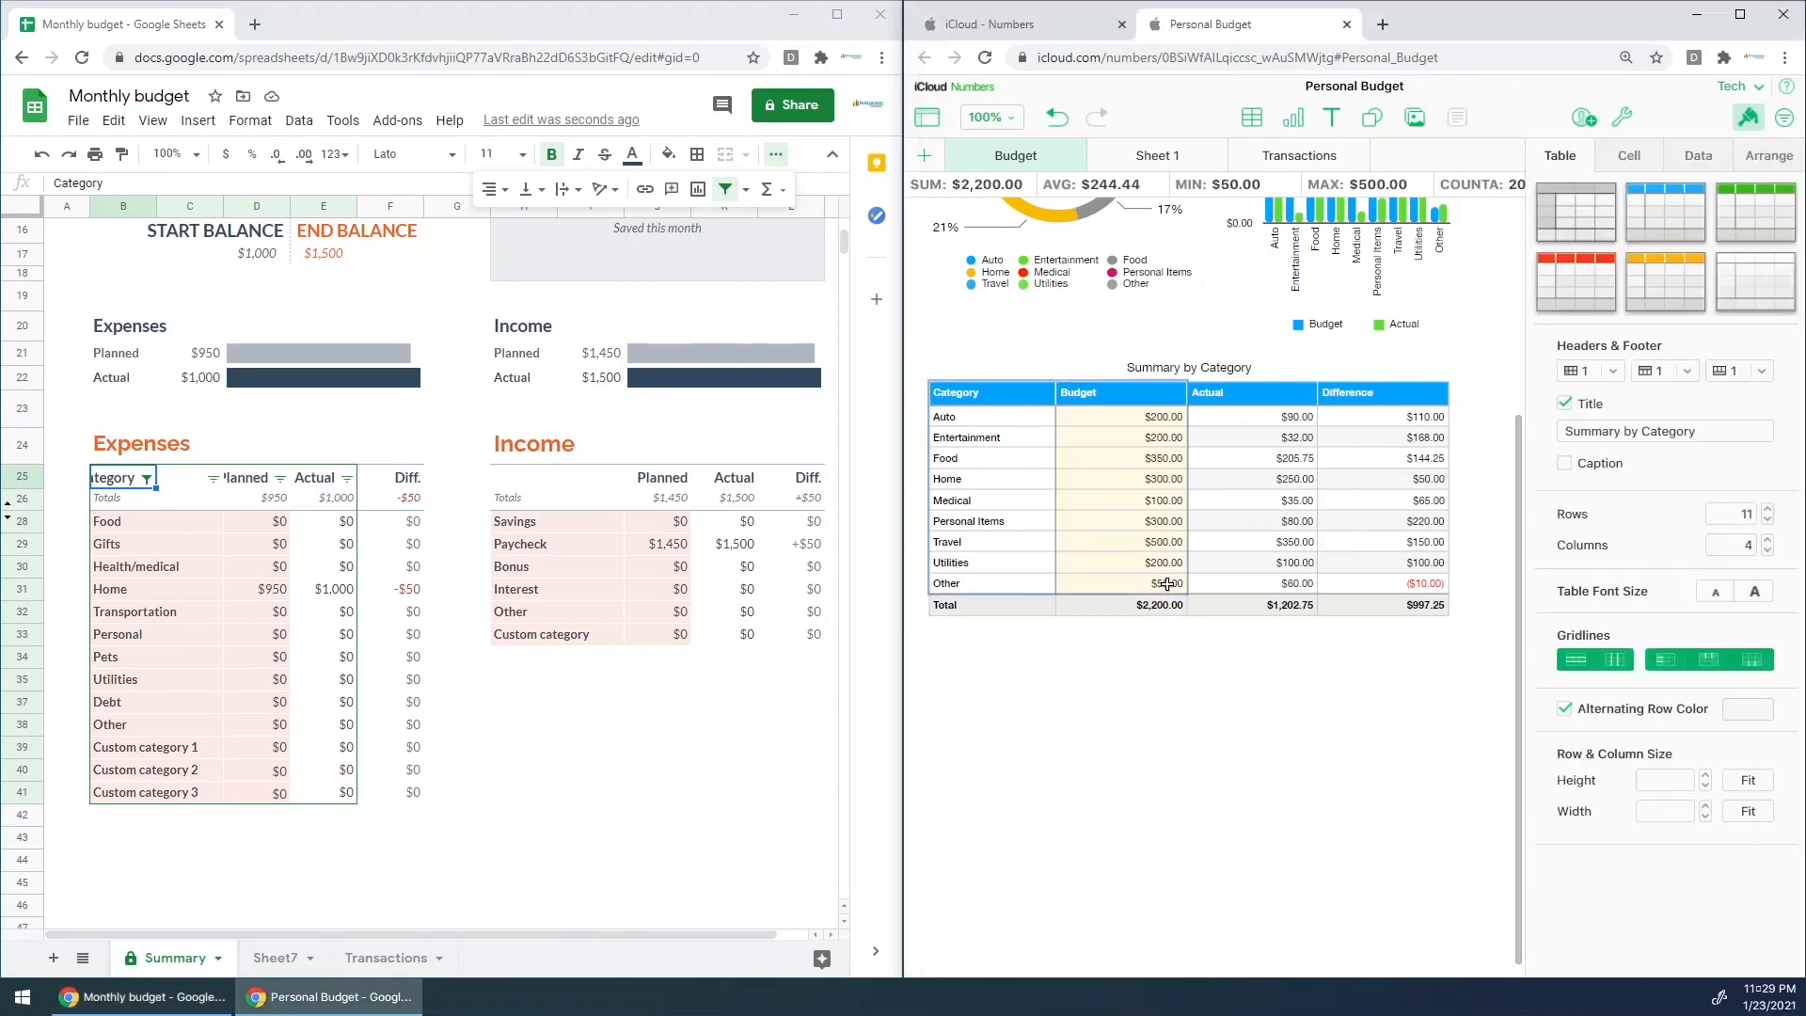
left_click(1785, 120)
left_click(1748, 157)
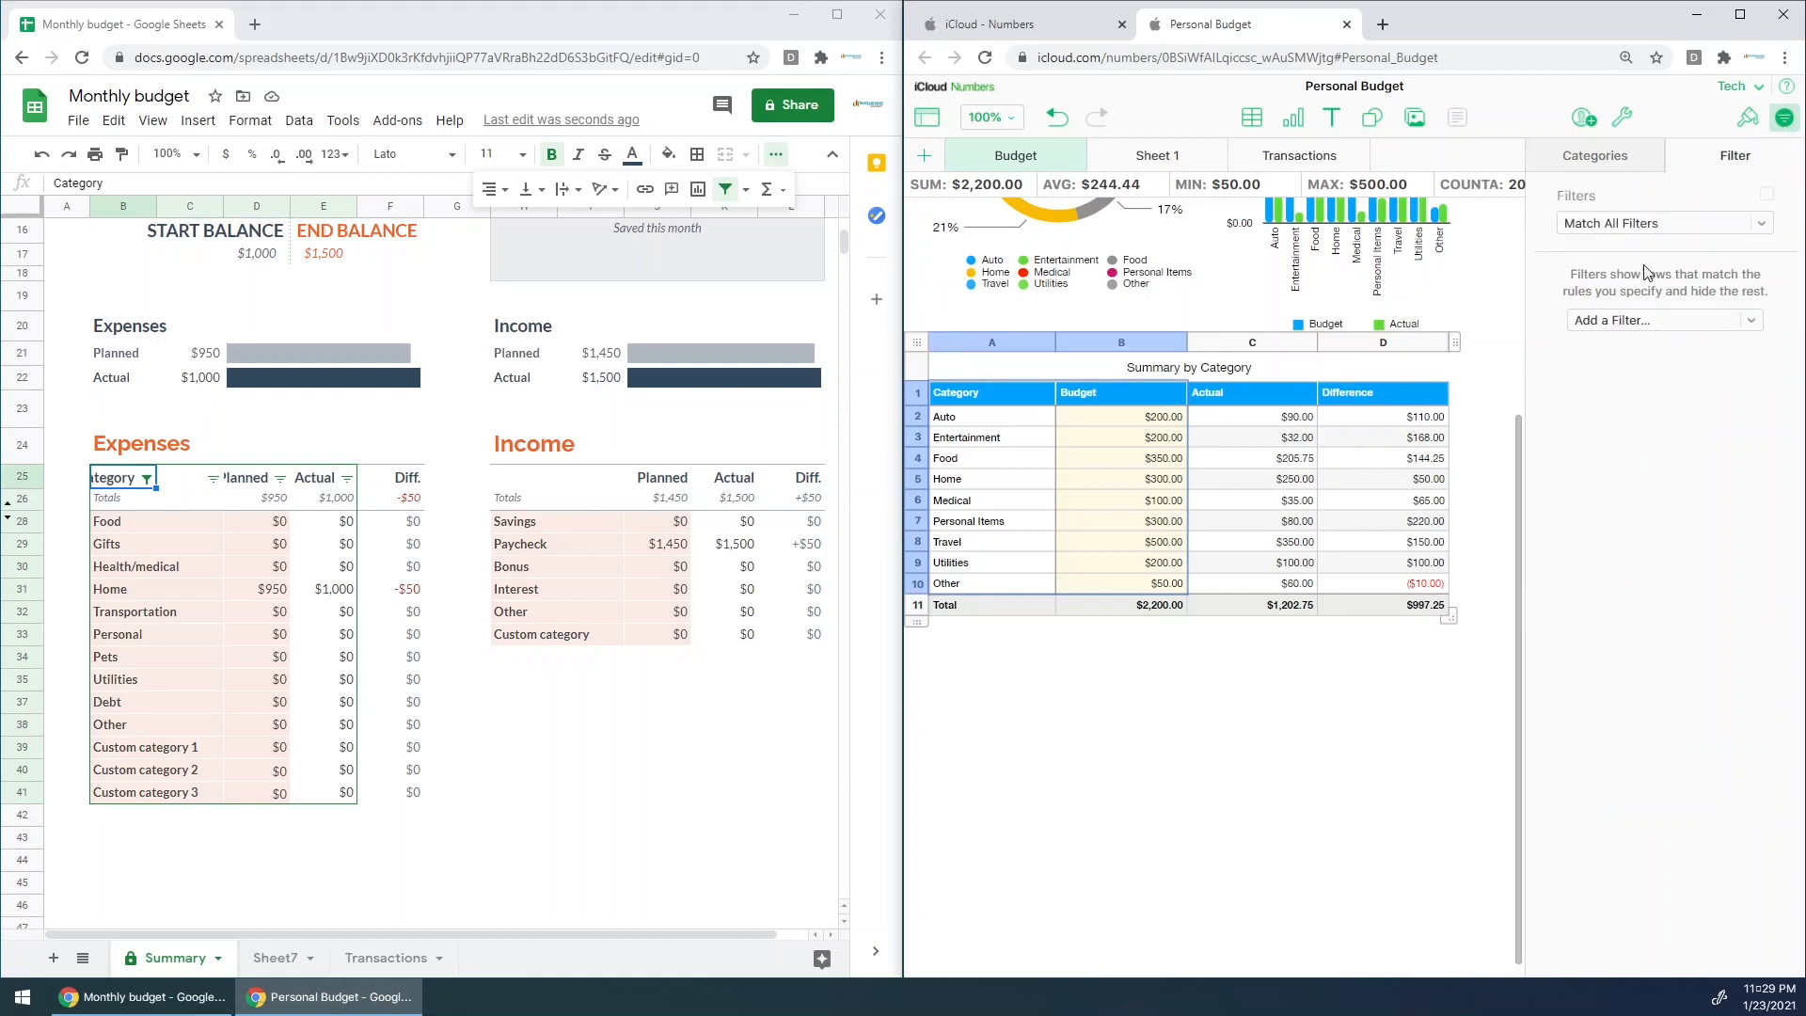
left_click(1637, 230)
left_click(1637, 229)
left_click(1633, 320)
left_click(1635, 323)
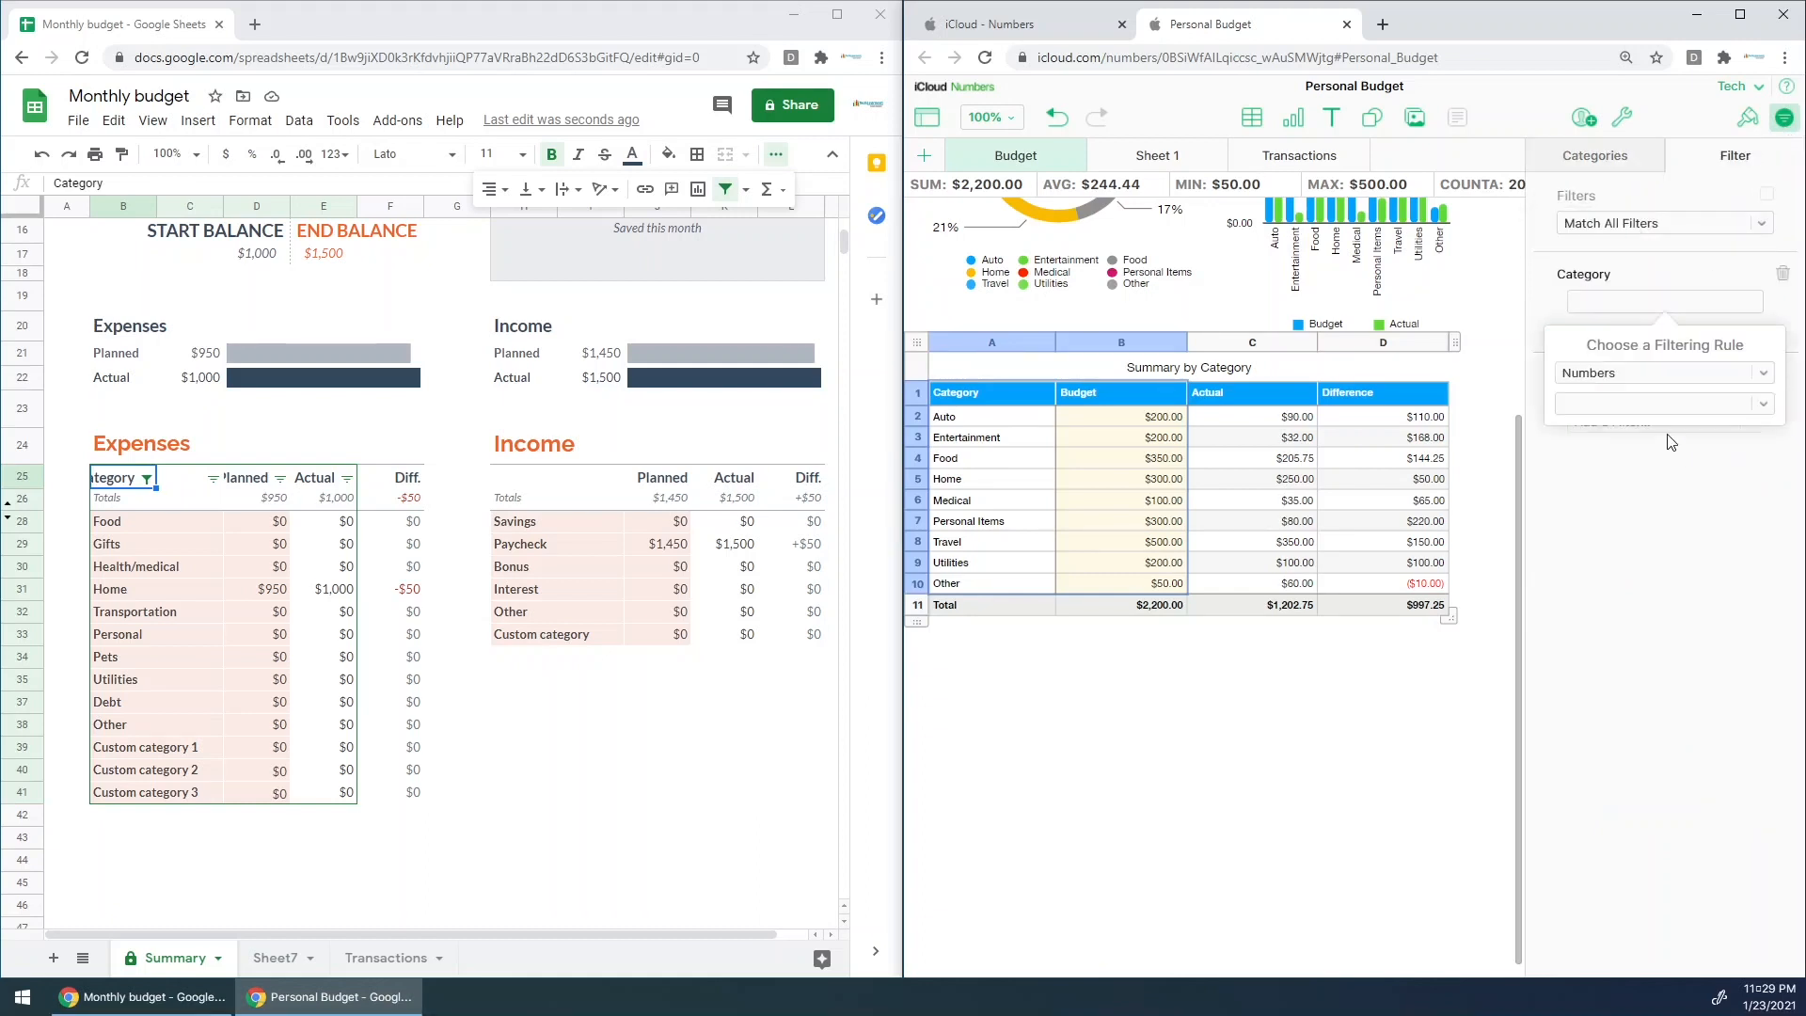
Step: Set the Category filter rule to equal to Auto, and delete that filter from the Numbers table
left_click(1655, 414)
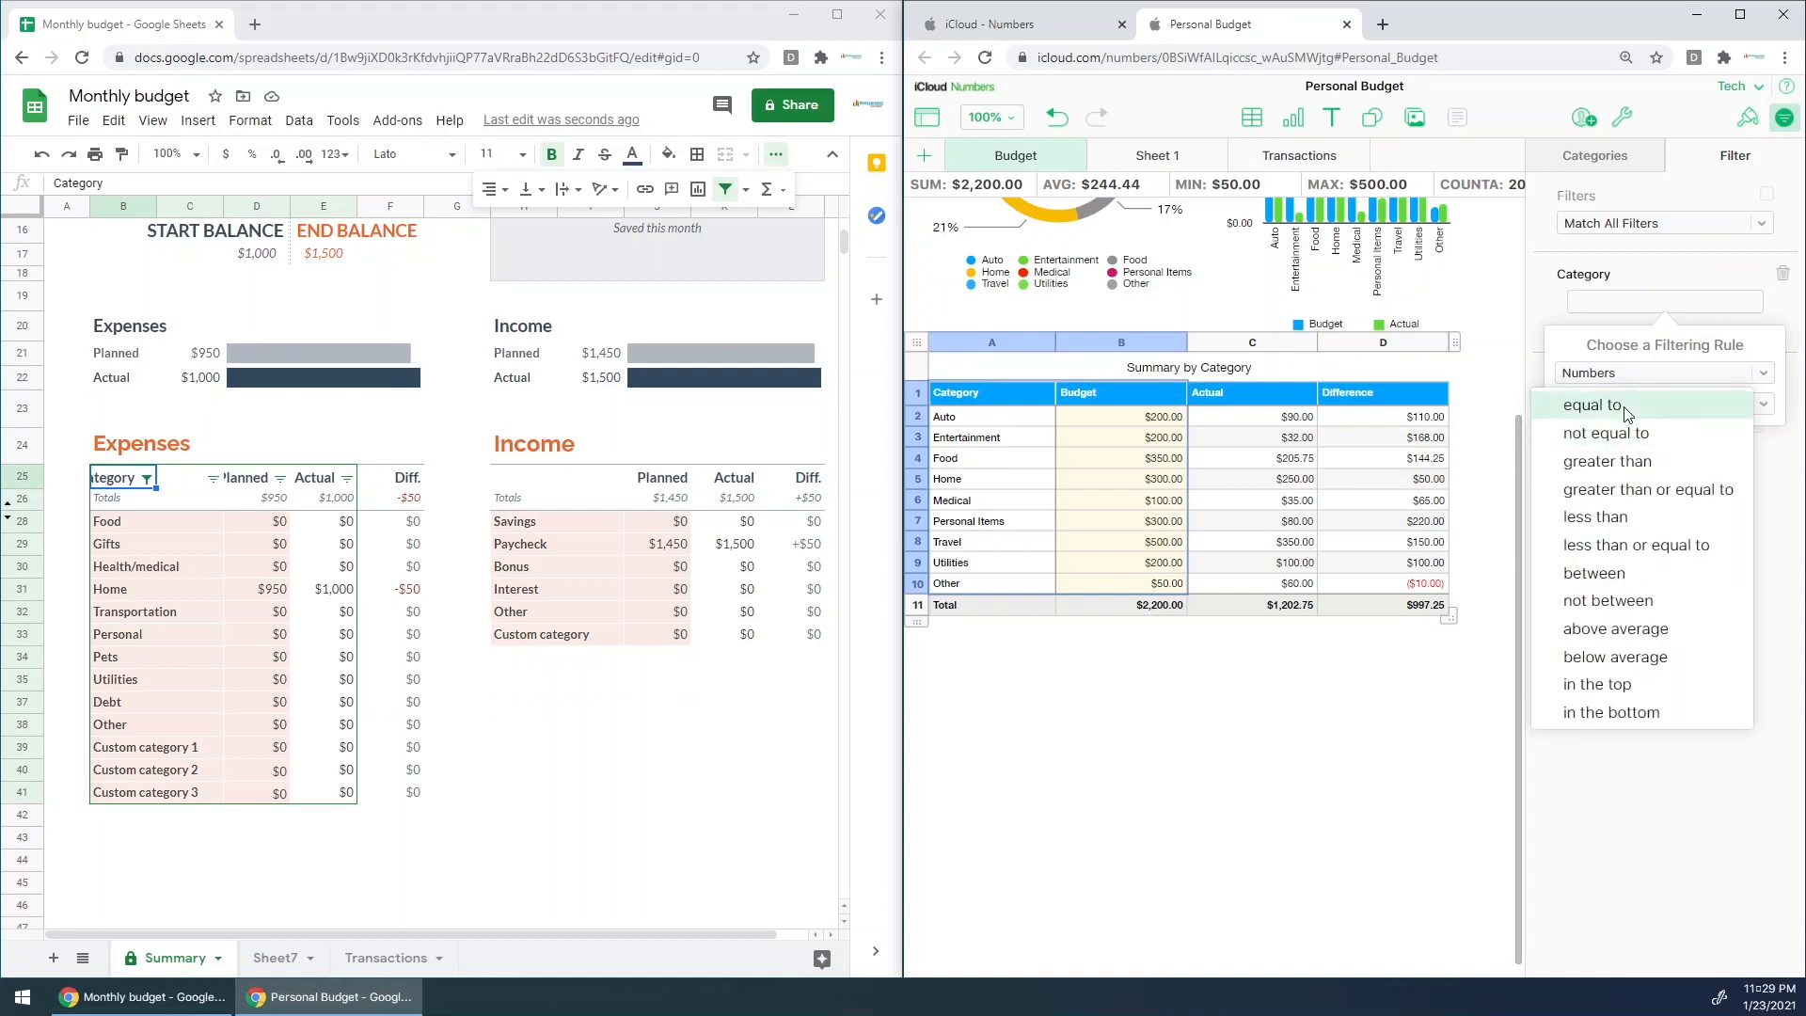
left_click(1631, 412)
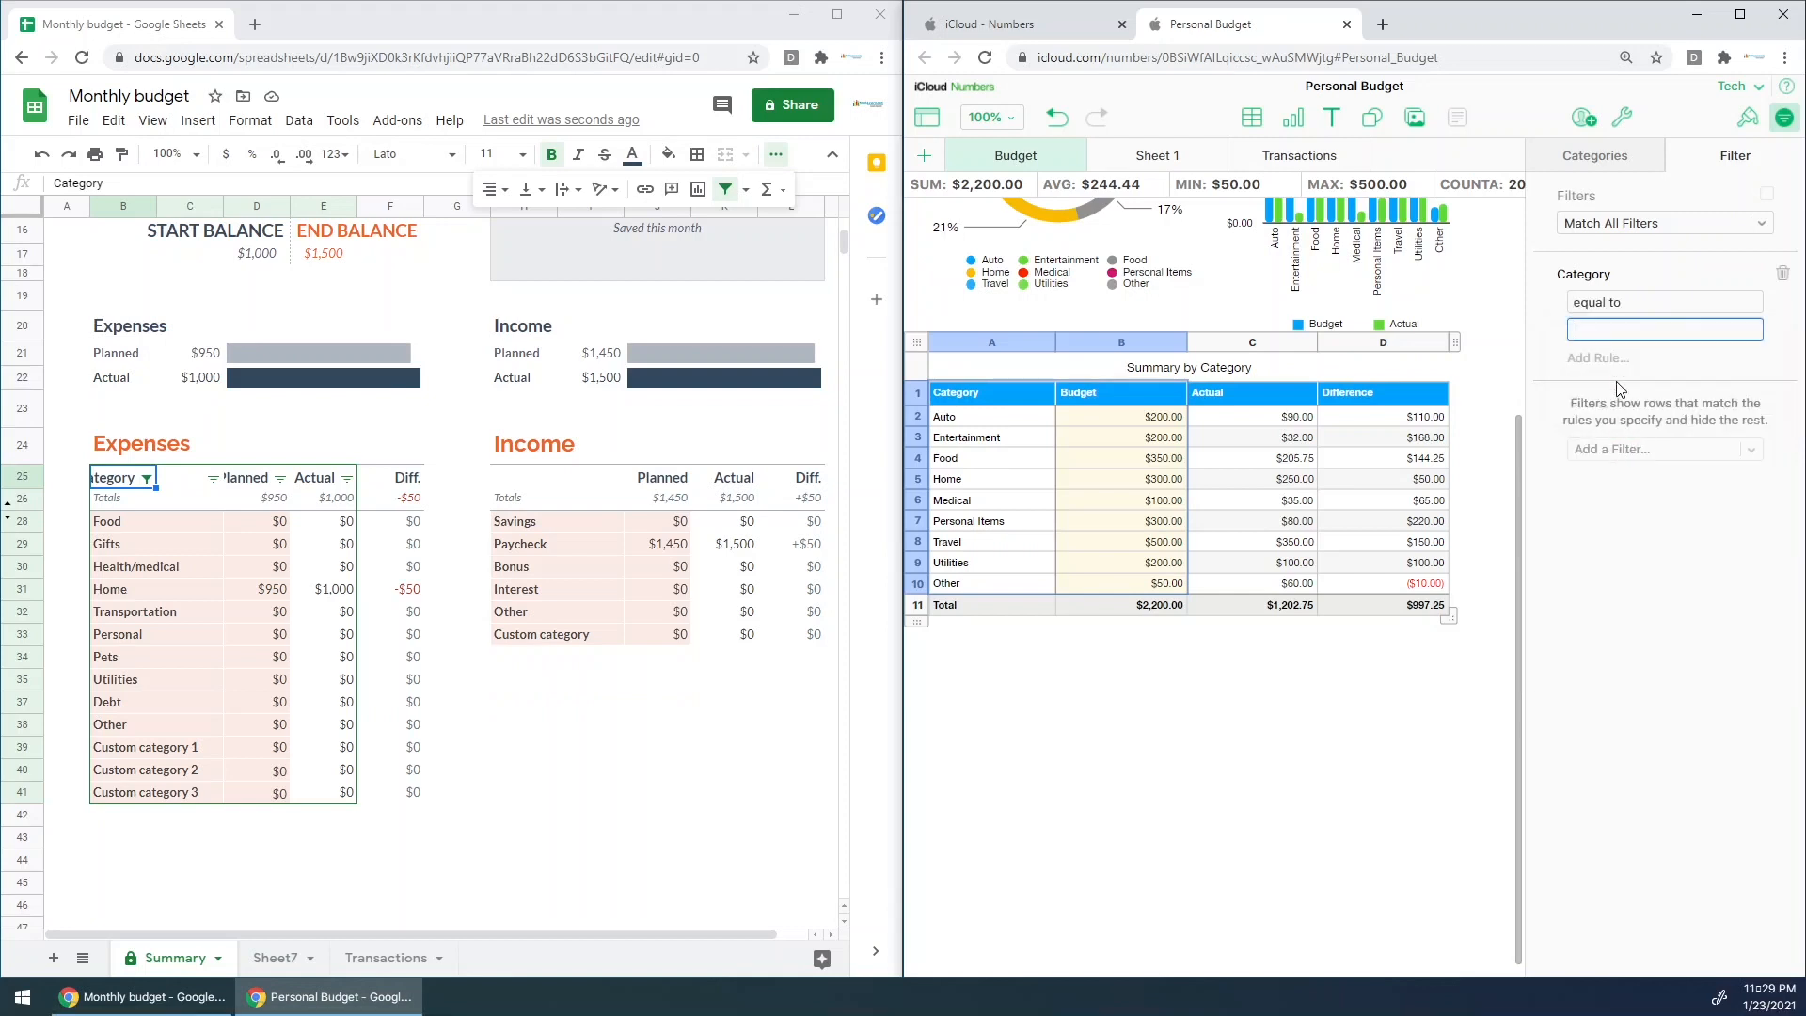
type("Autpo")
key("BackSpace")
key("BackSpace")
type("o")
key("Return")
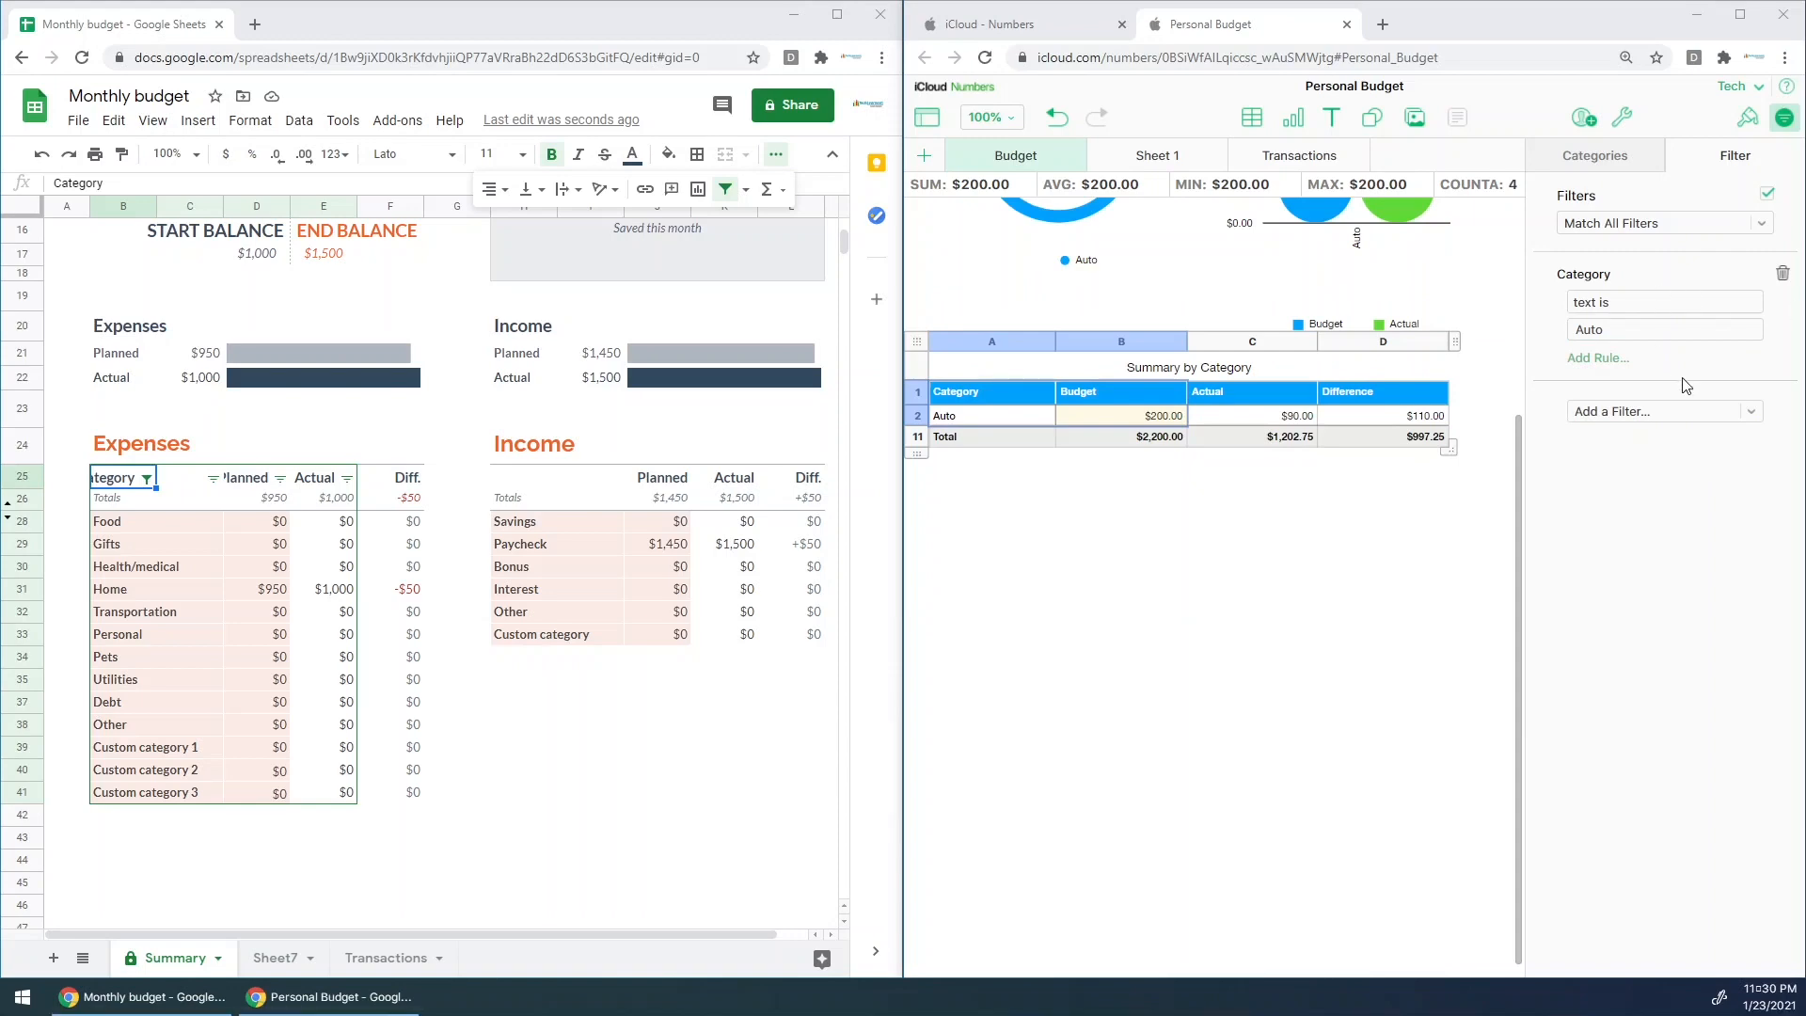
left_click(1782, 272)
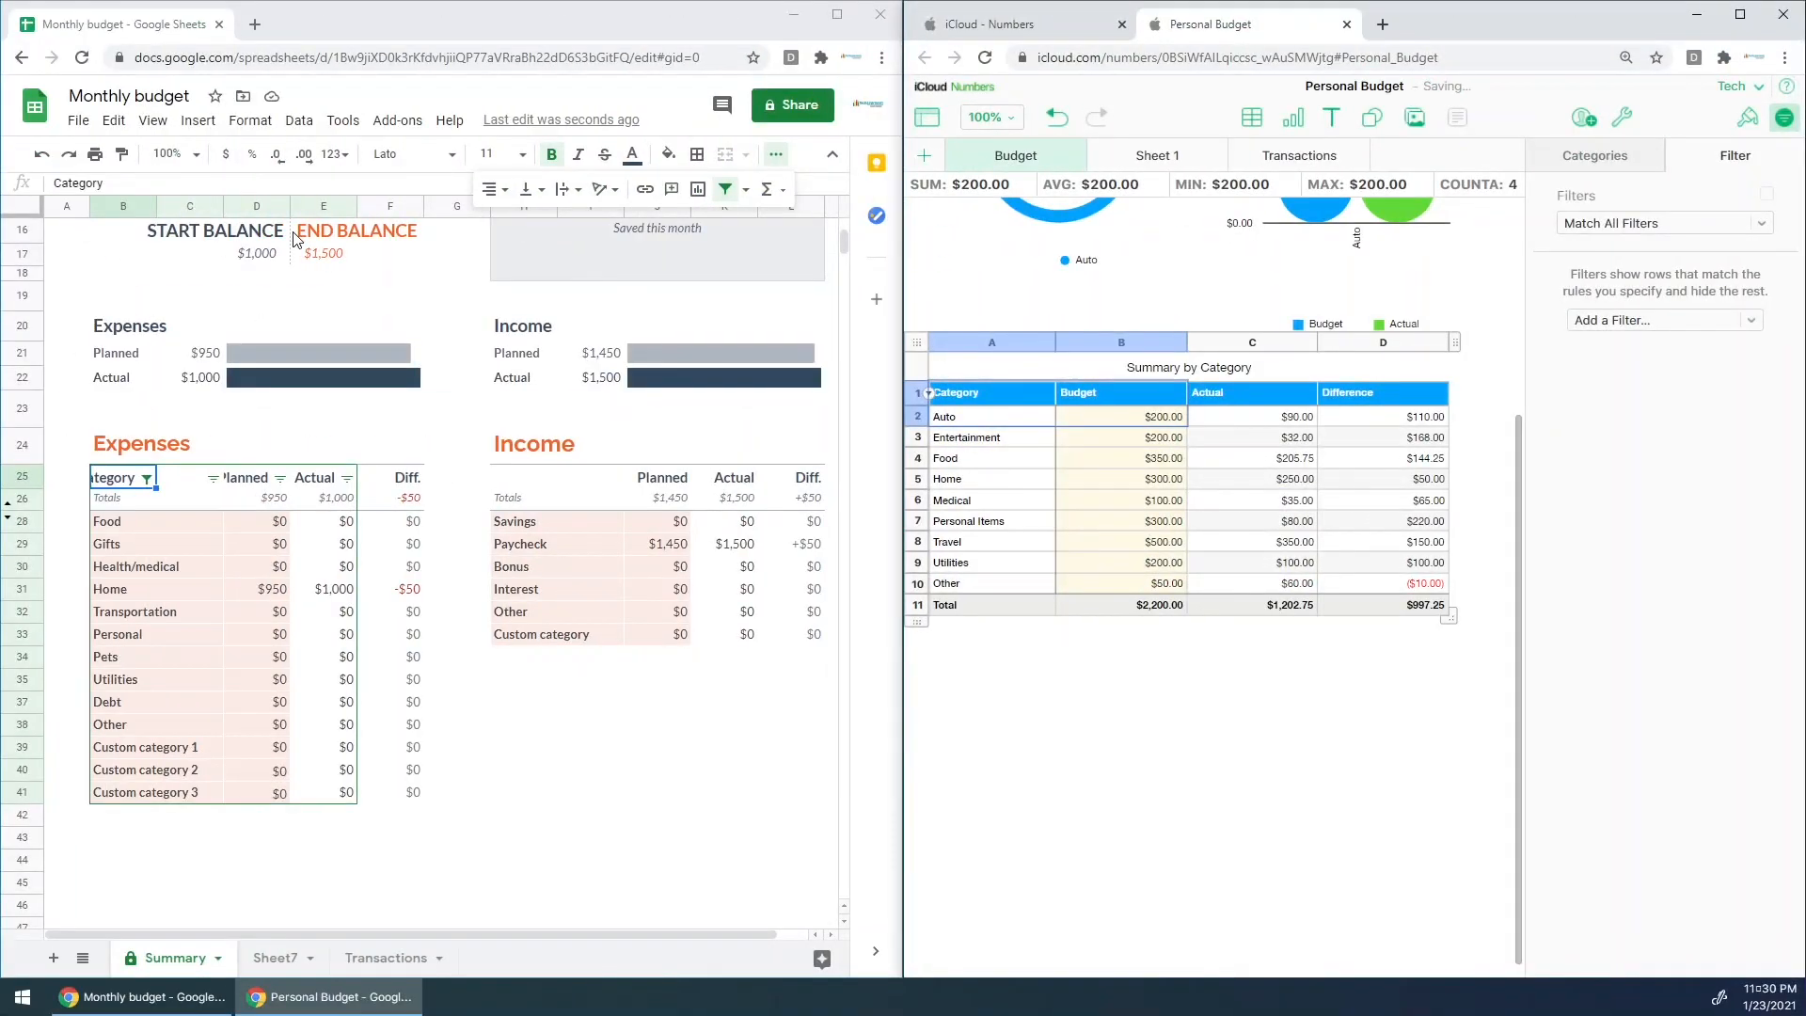
Step: Browse the add-ons available for Google Sheets in the marketplace and close it
left_click(394, 121)
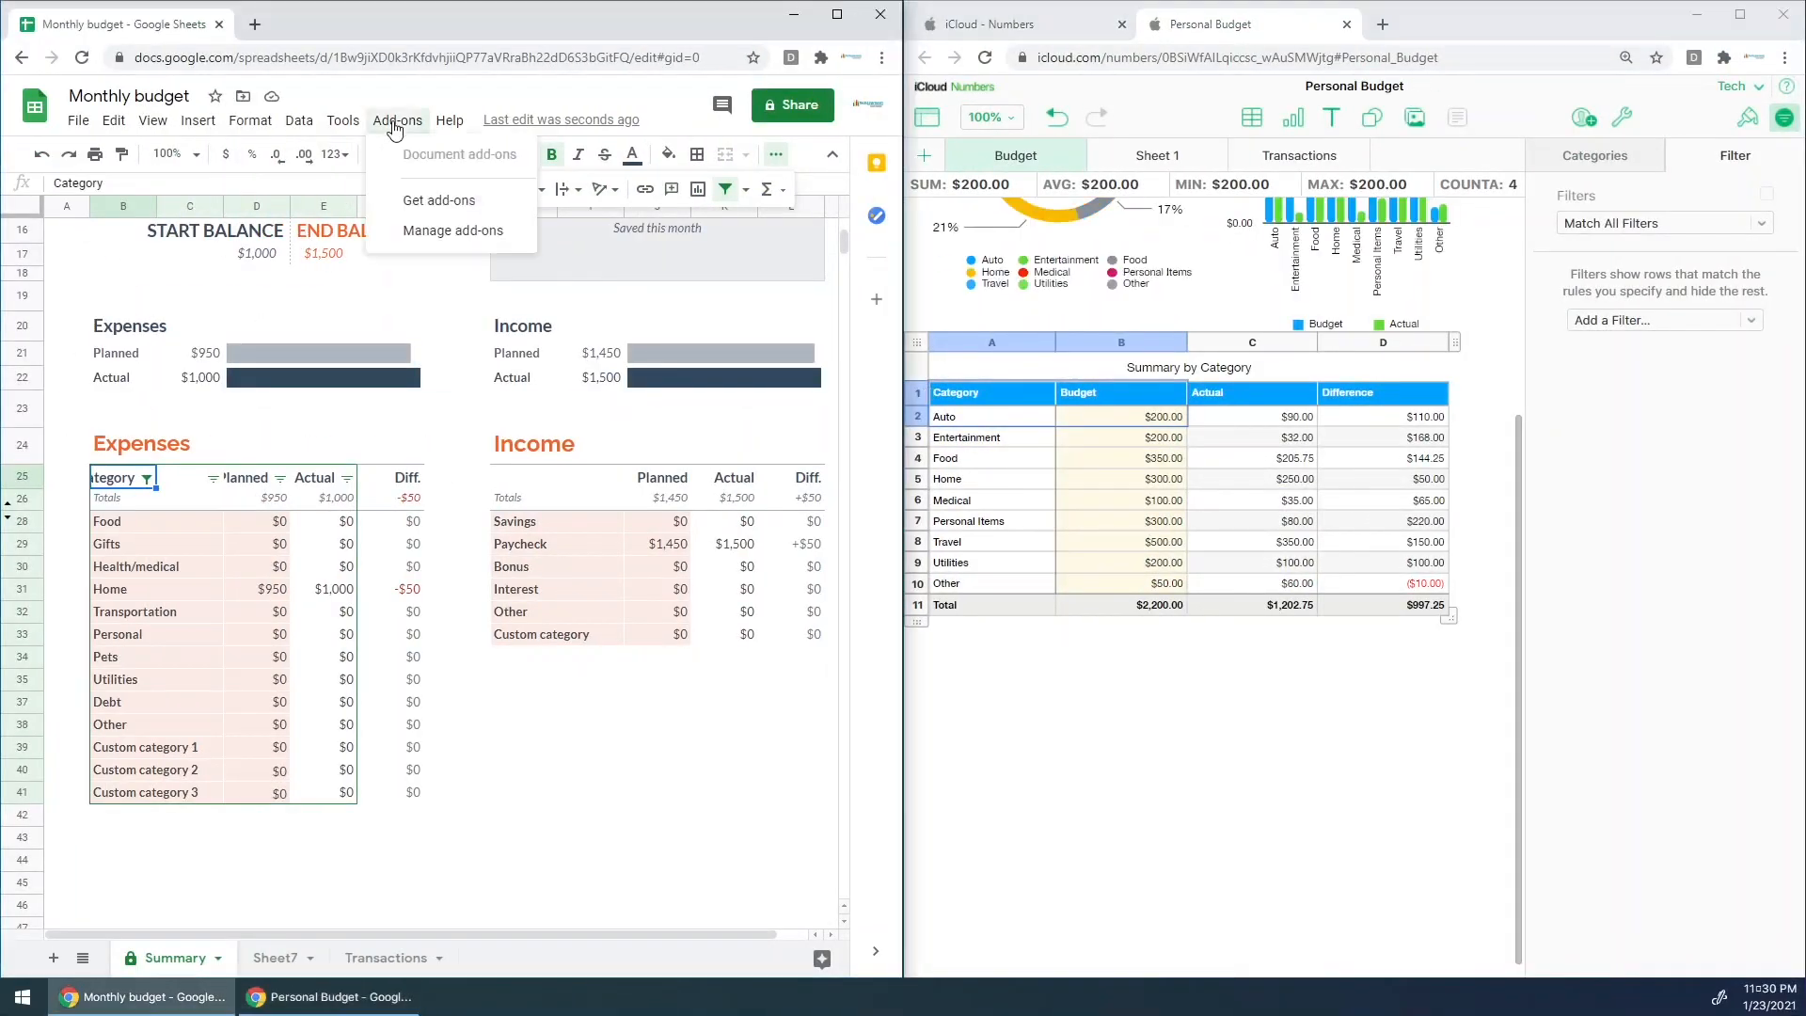
left_click(429, 196)
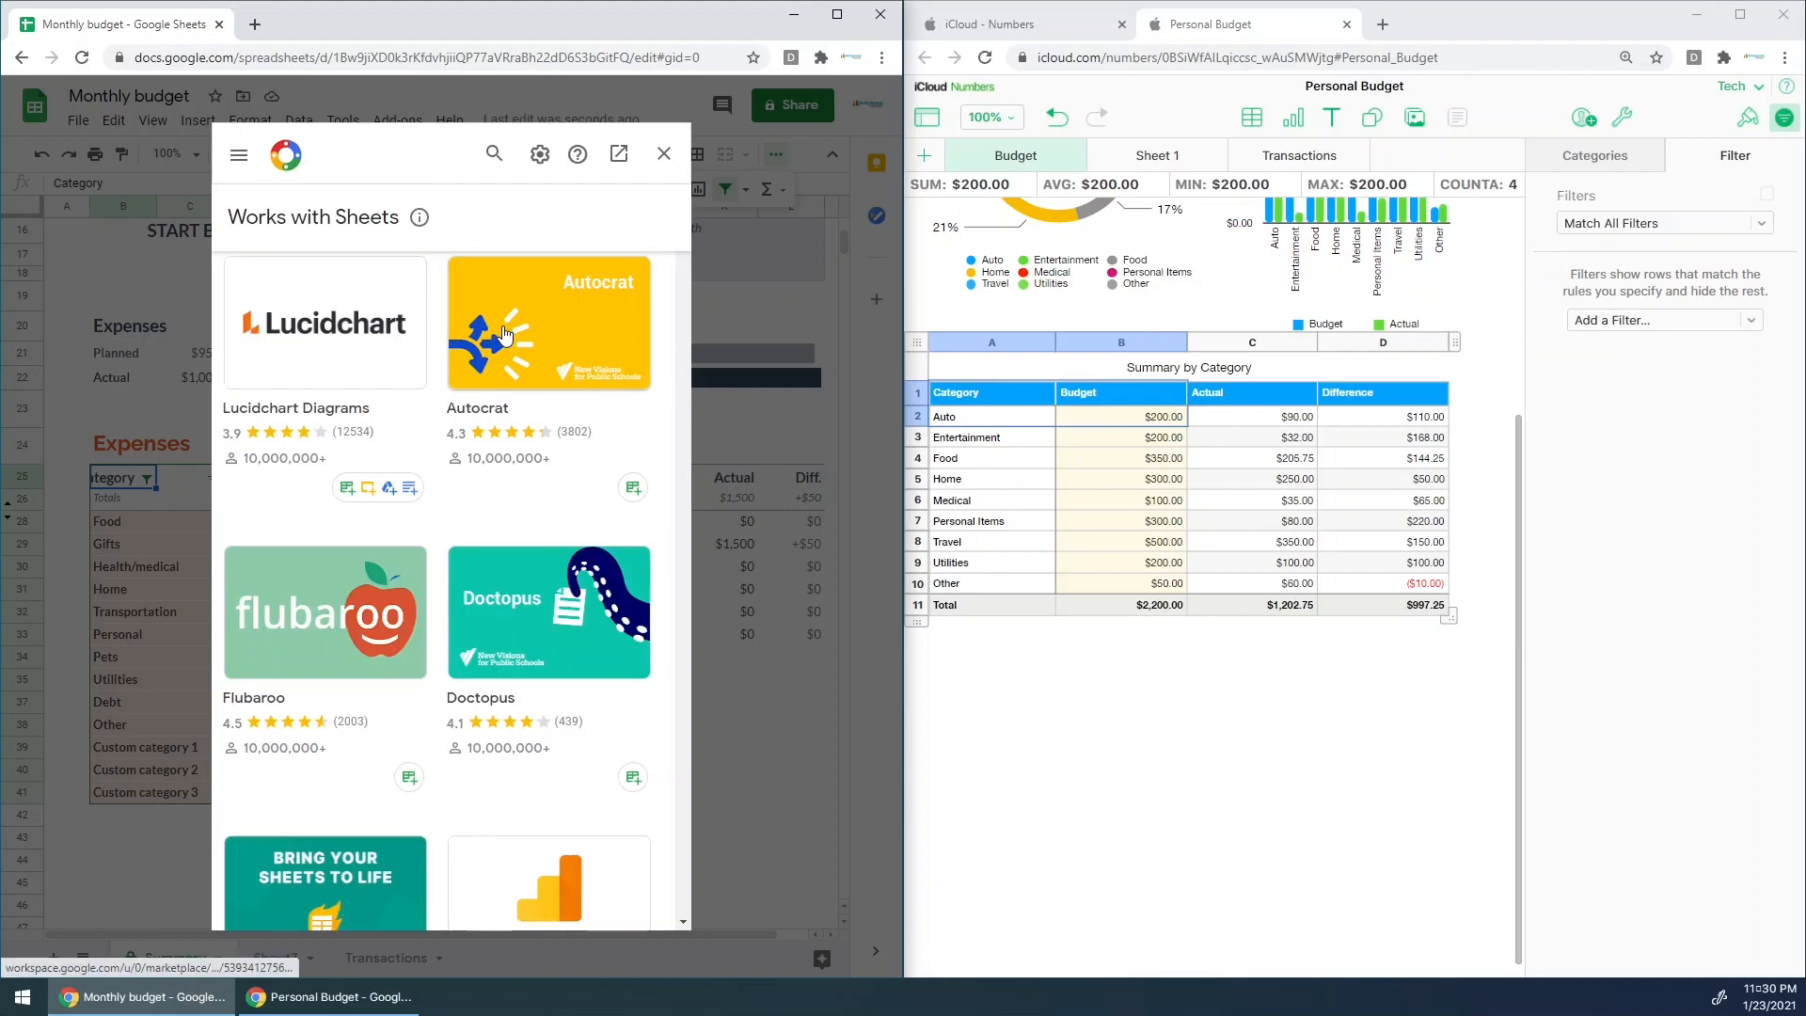
scroll(495, 464, "down", 3)
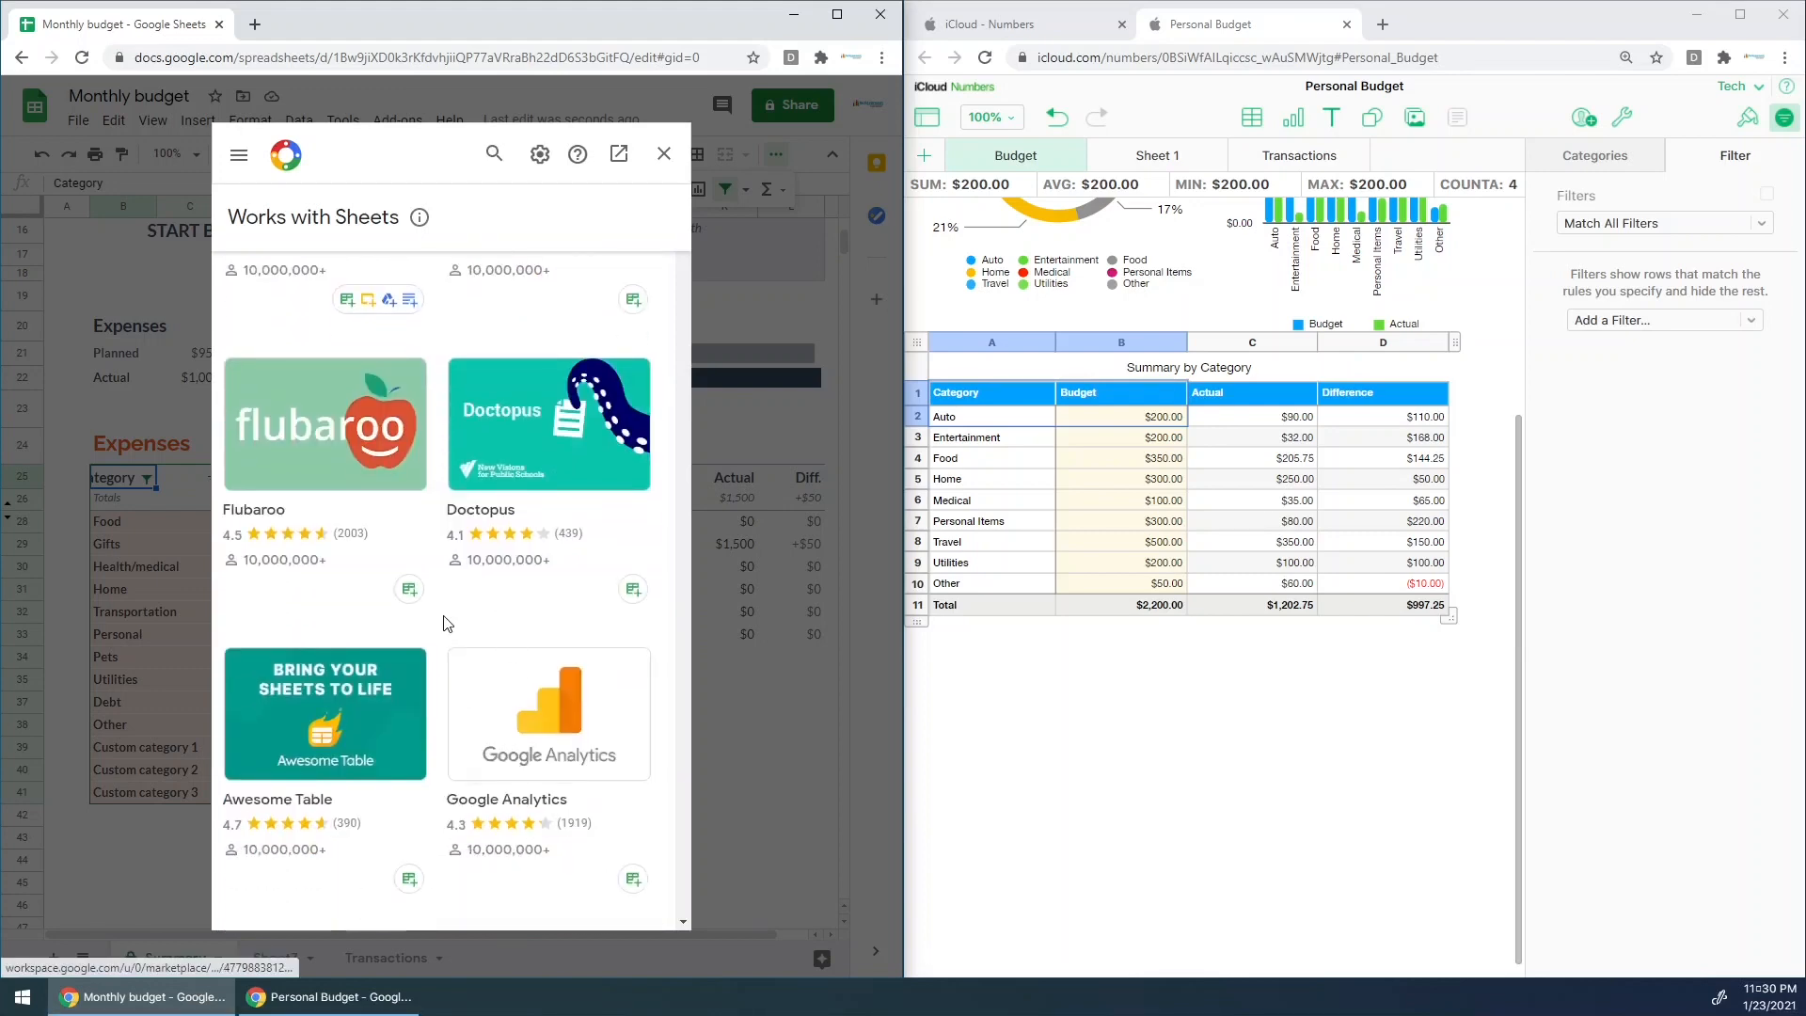
scroll(443, 617, "down", 6)
scroll(446, 622, "down", 10)
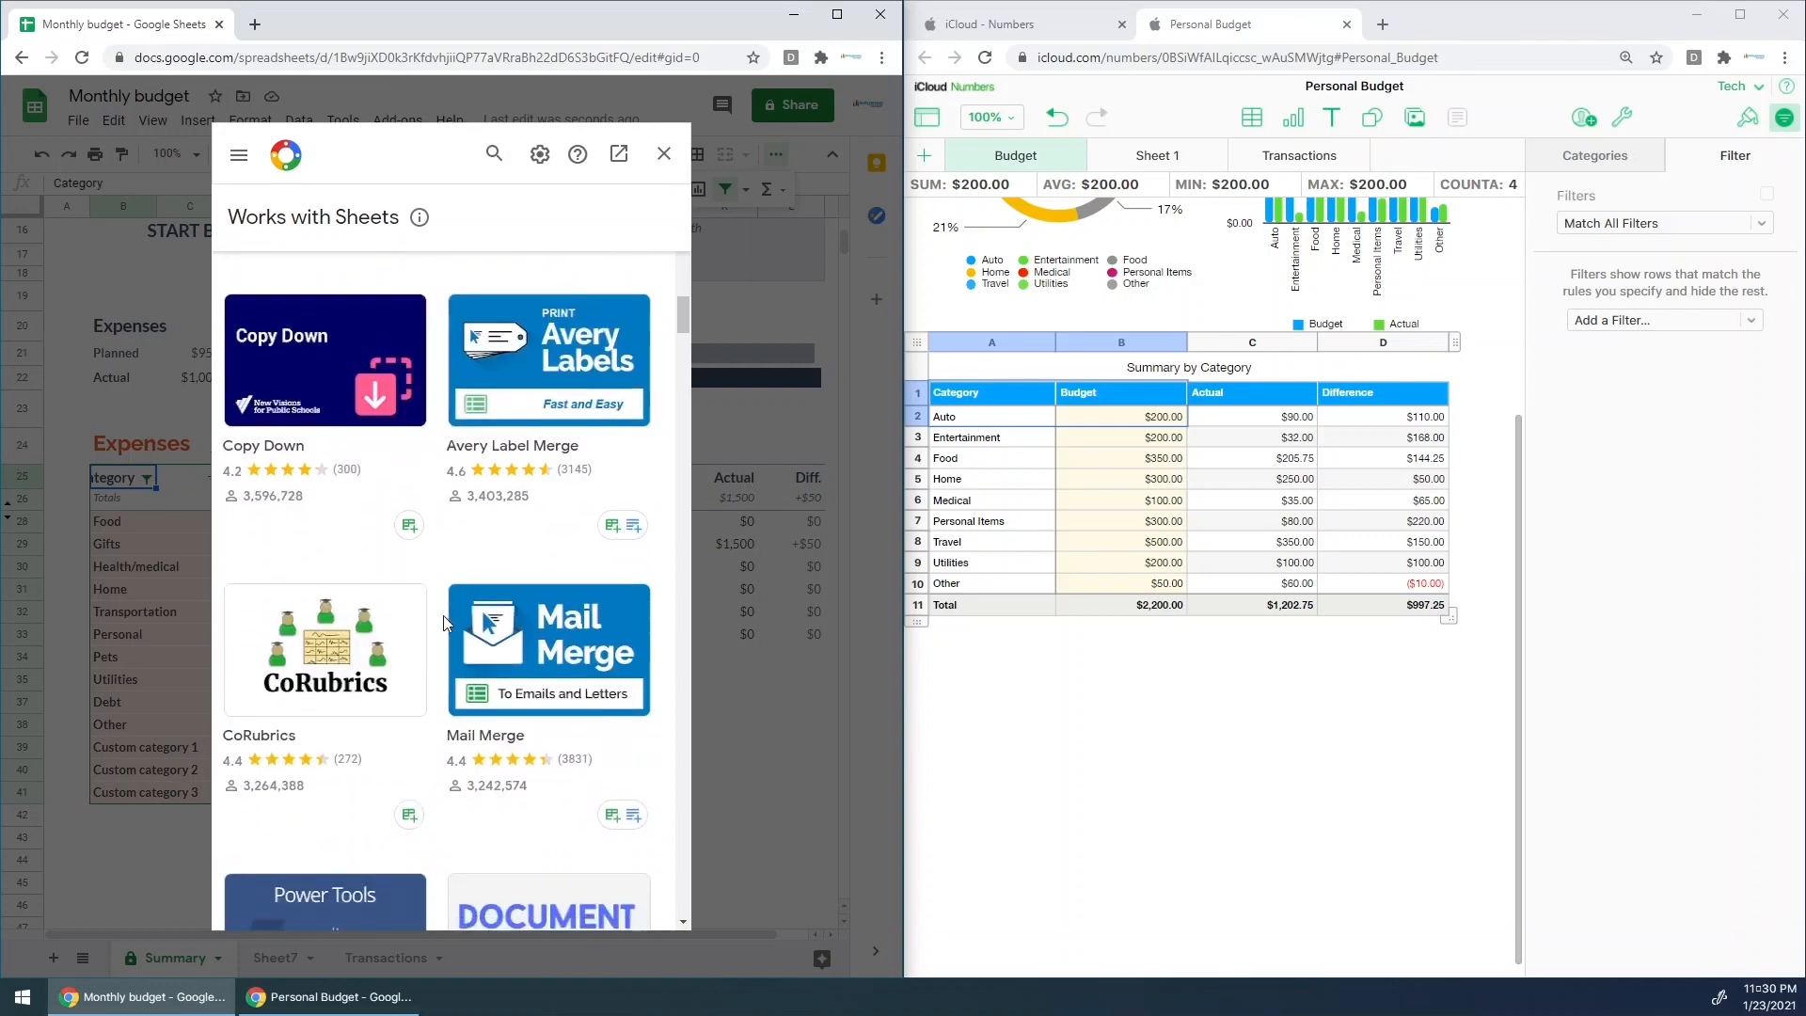
scroll(443, 615, "down", 3)
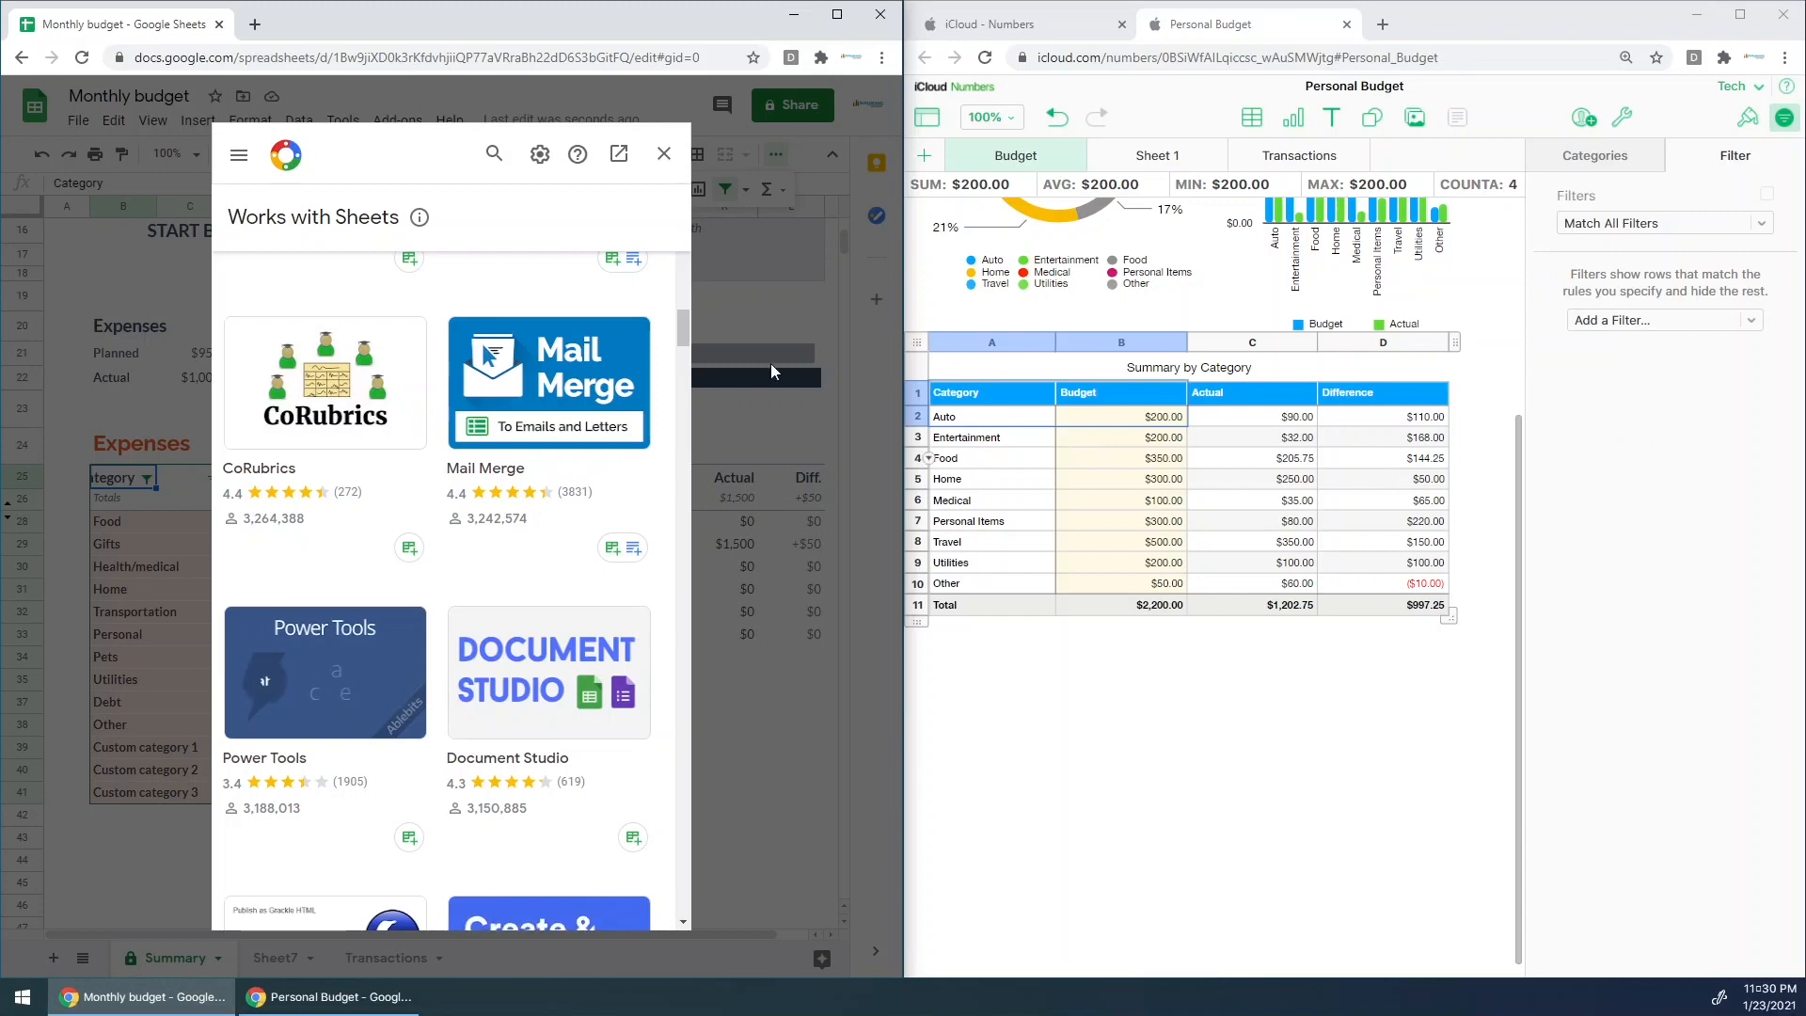
left_click(664, 153)
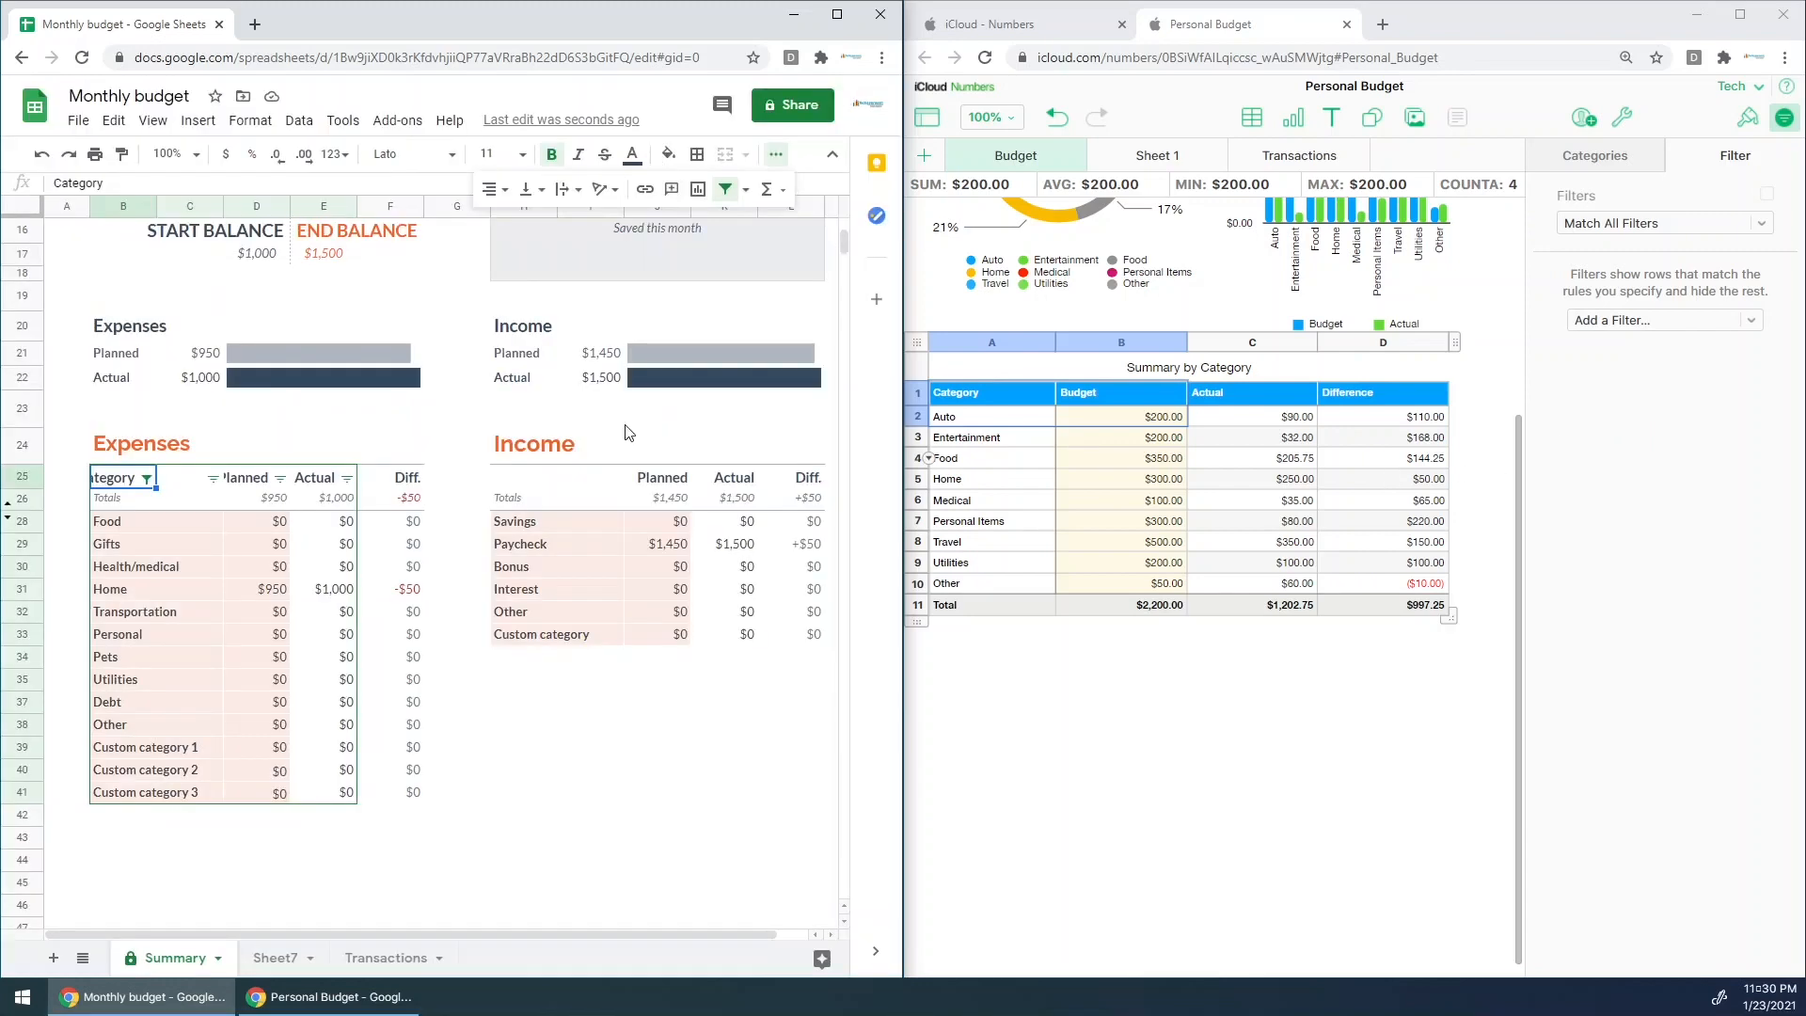
Step: Examine the download formats offered for the Google Sheets budget and the document tools, including Download a Copy, in Numbers
scroll(618, 434, "down", 2)
scroll(618, 435, "up", 3)
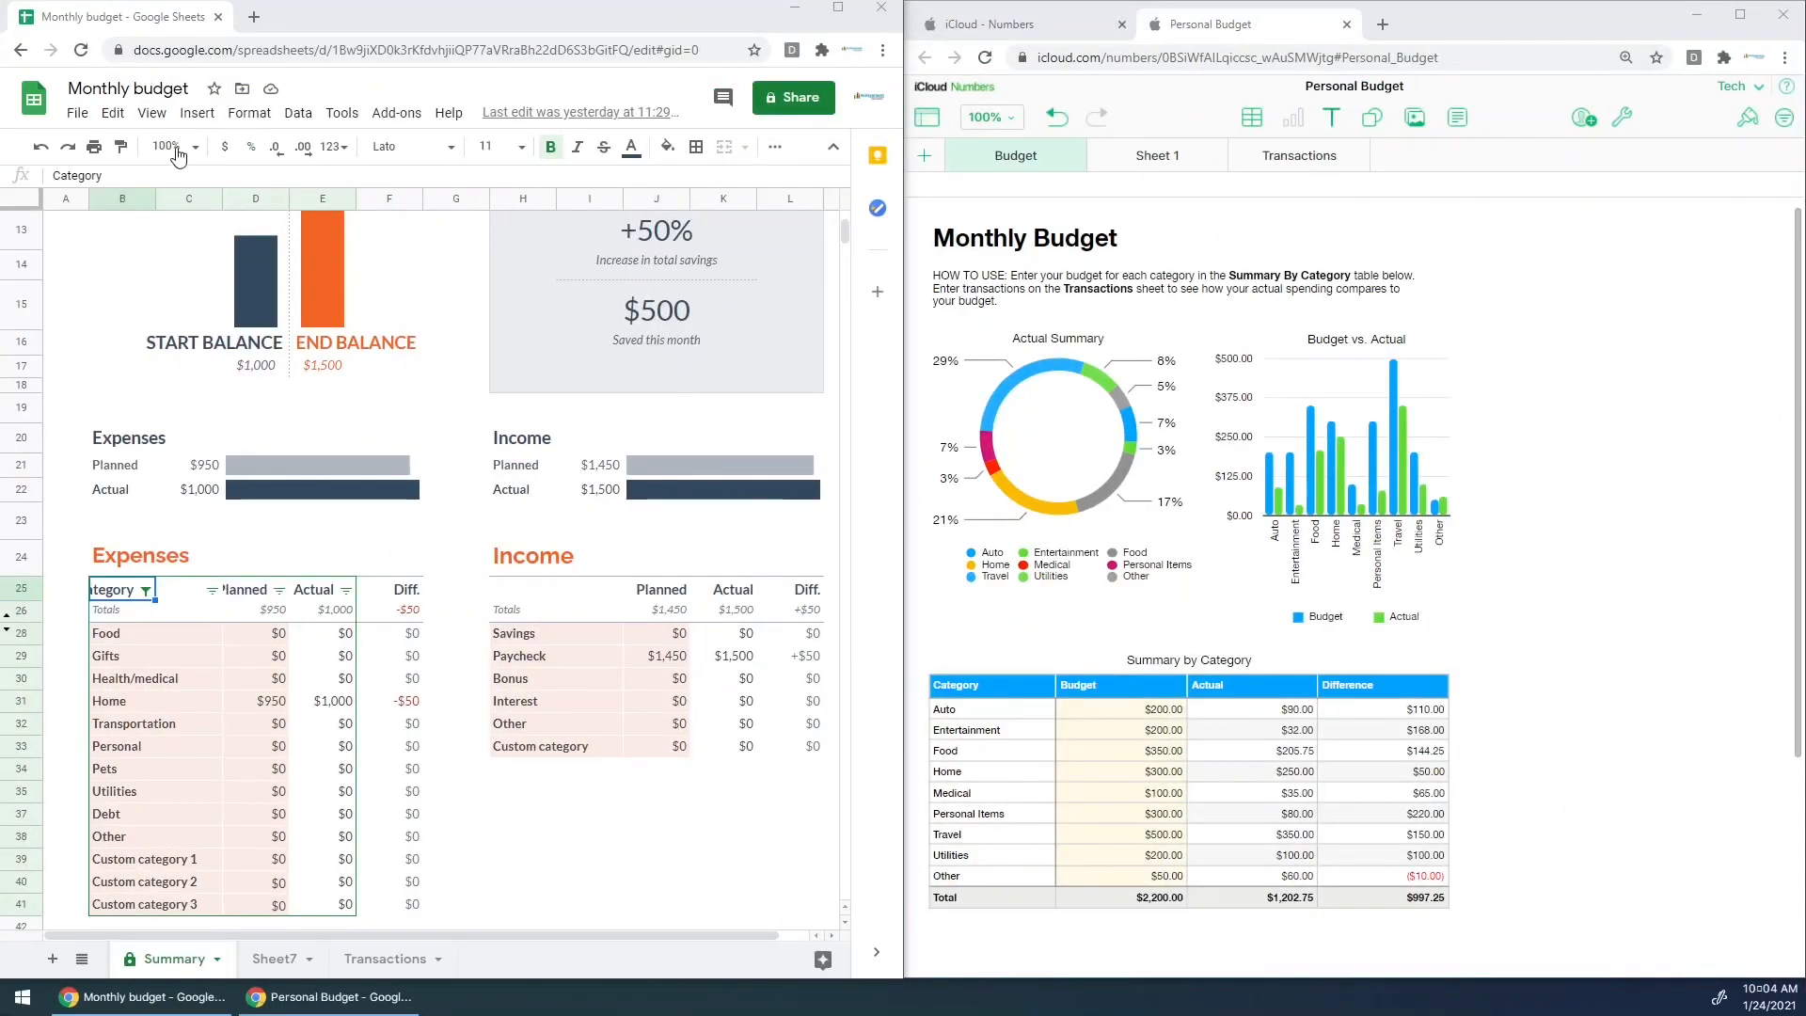
left_click(77, 112)
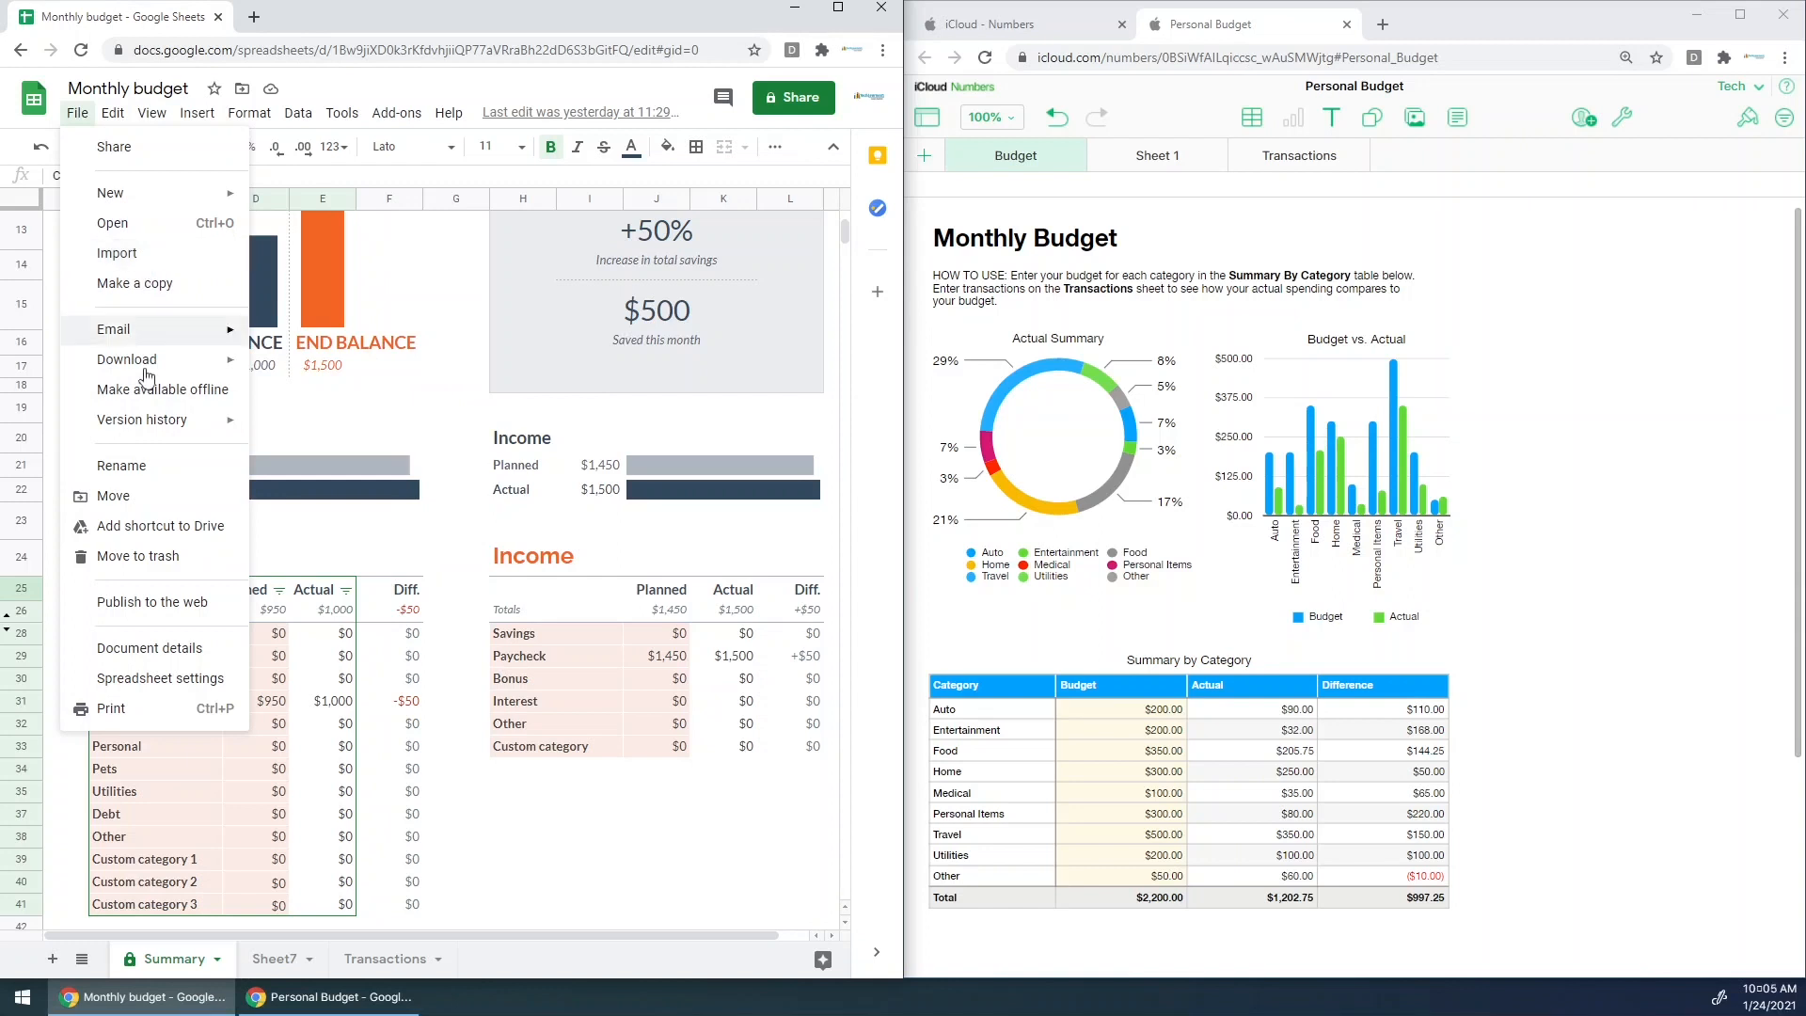
mouse_move(144, 369)
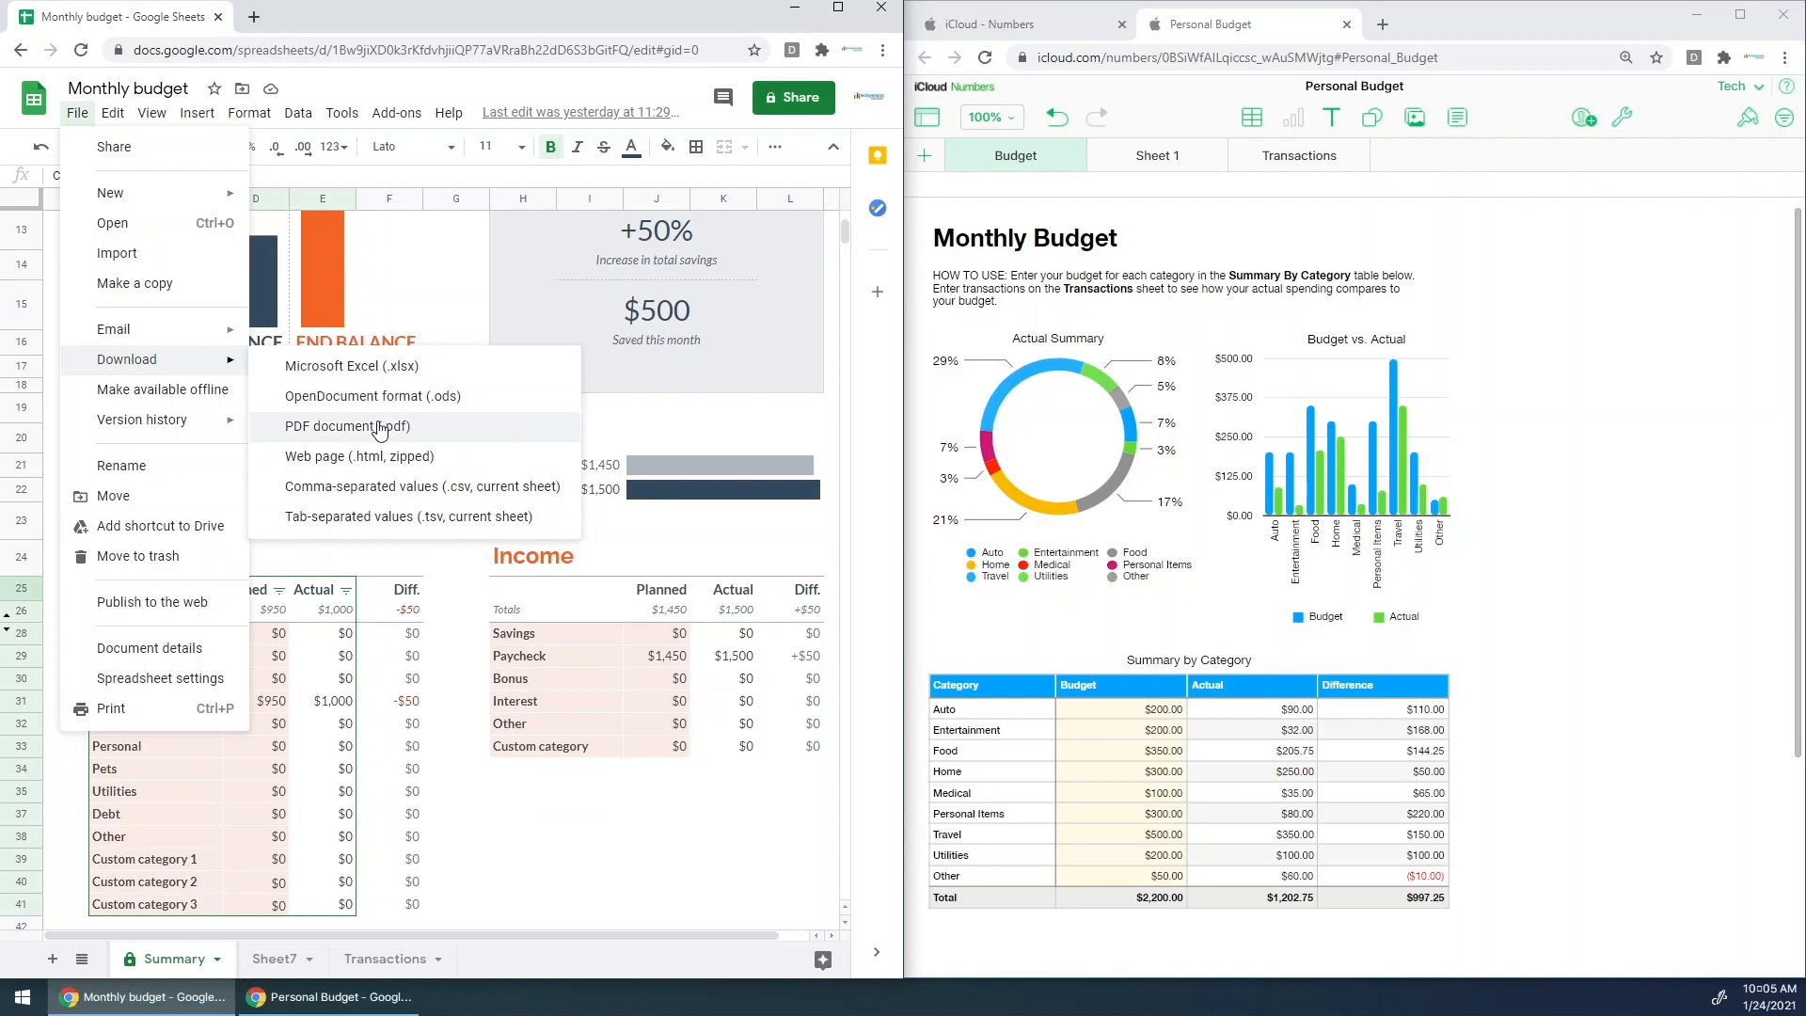
left_click(1420, 31)
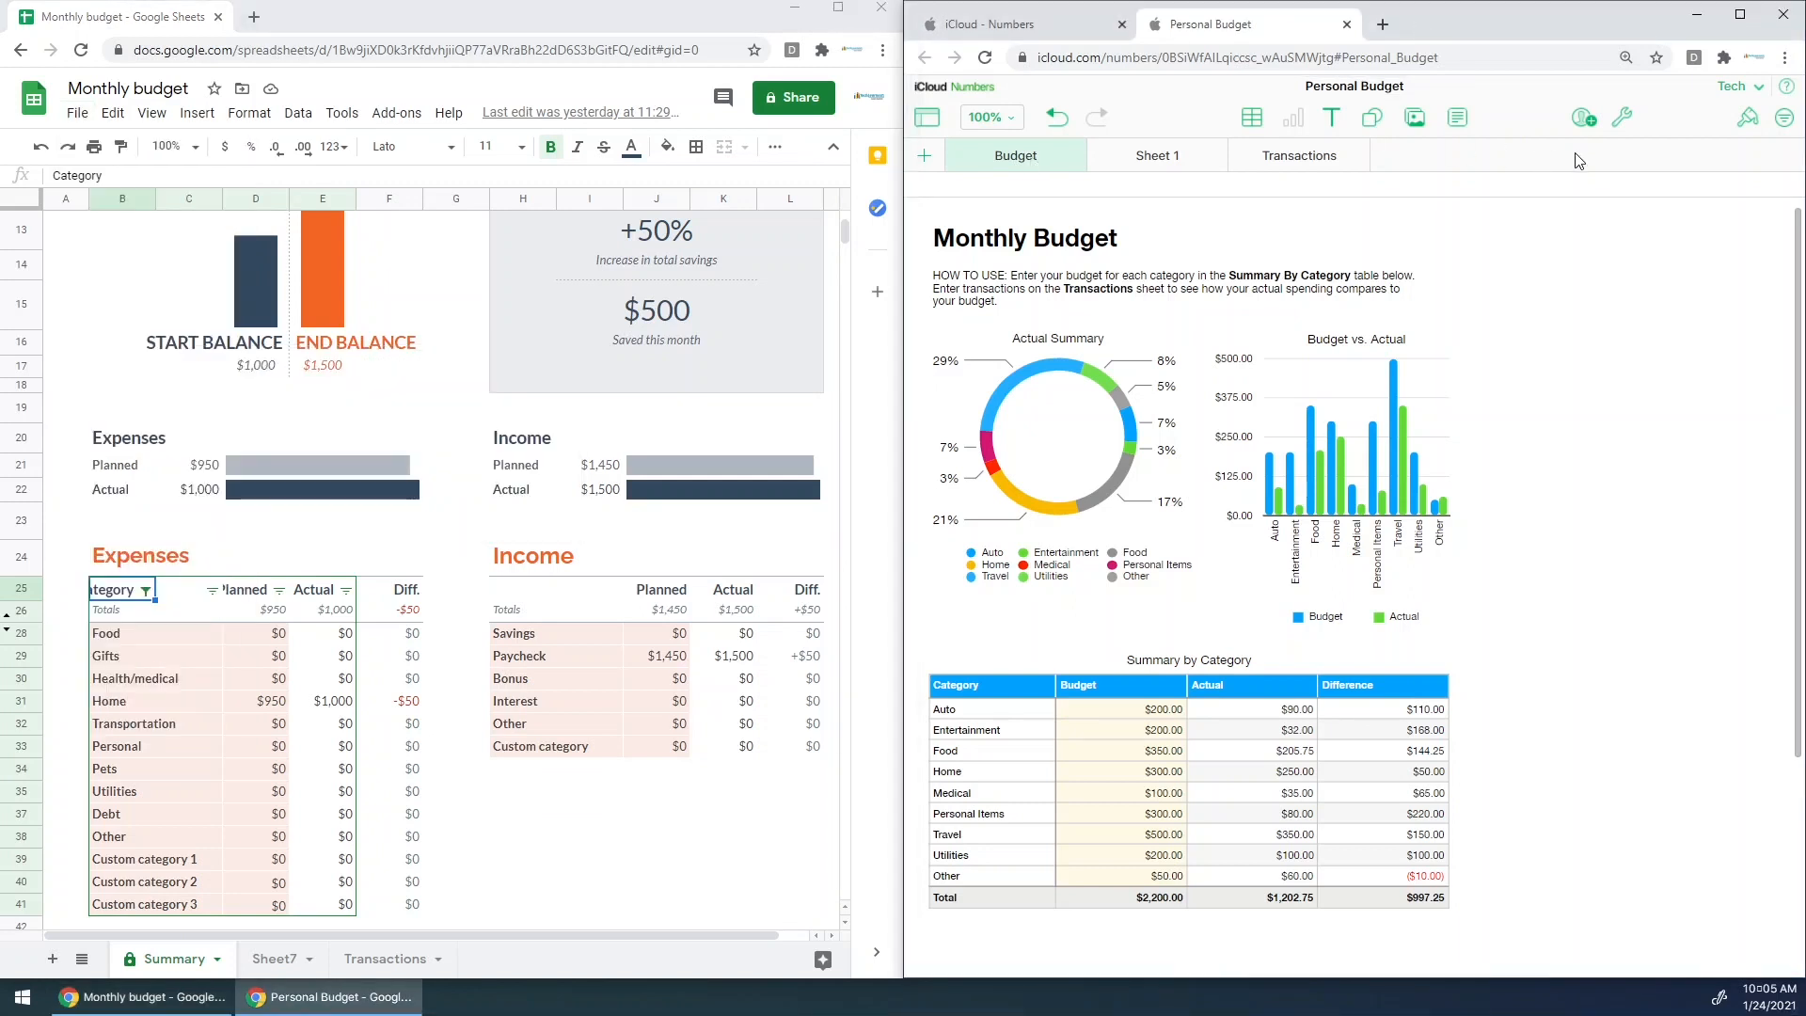
left_click(1618, 120)
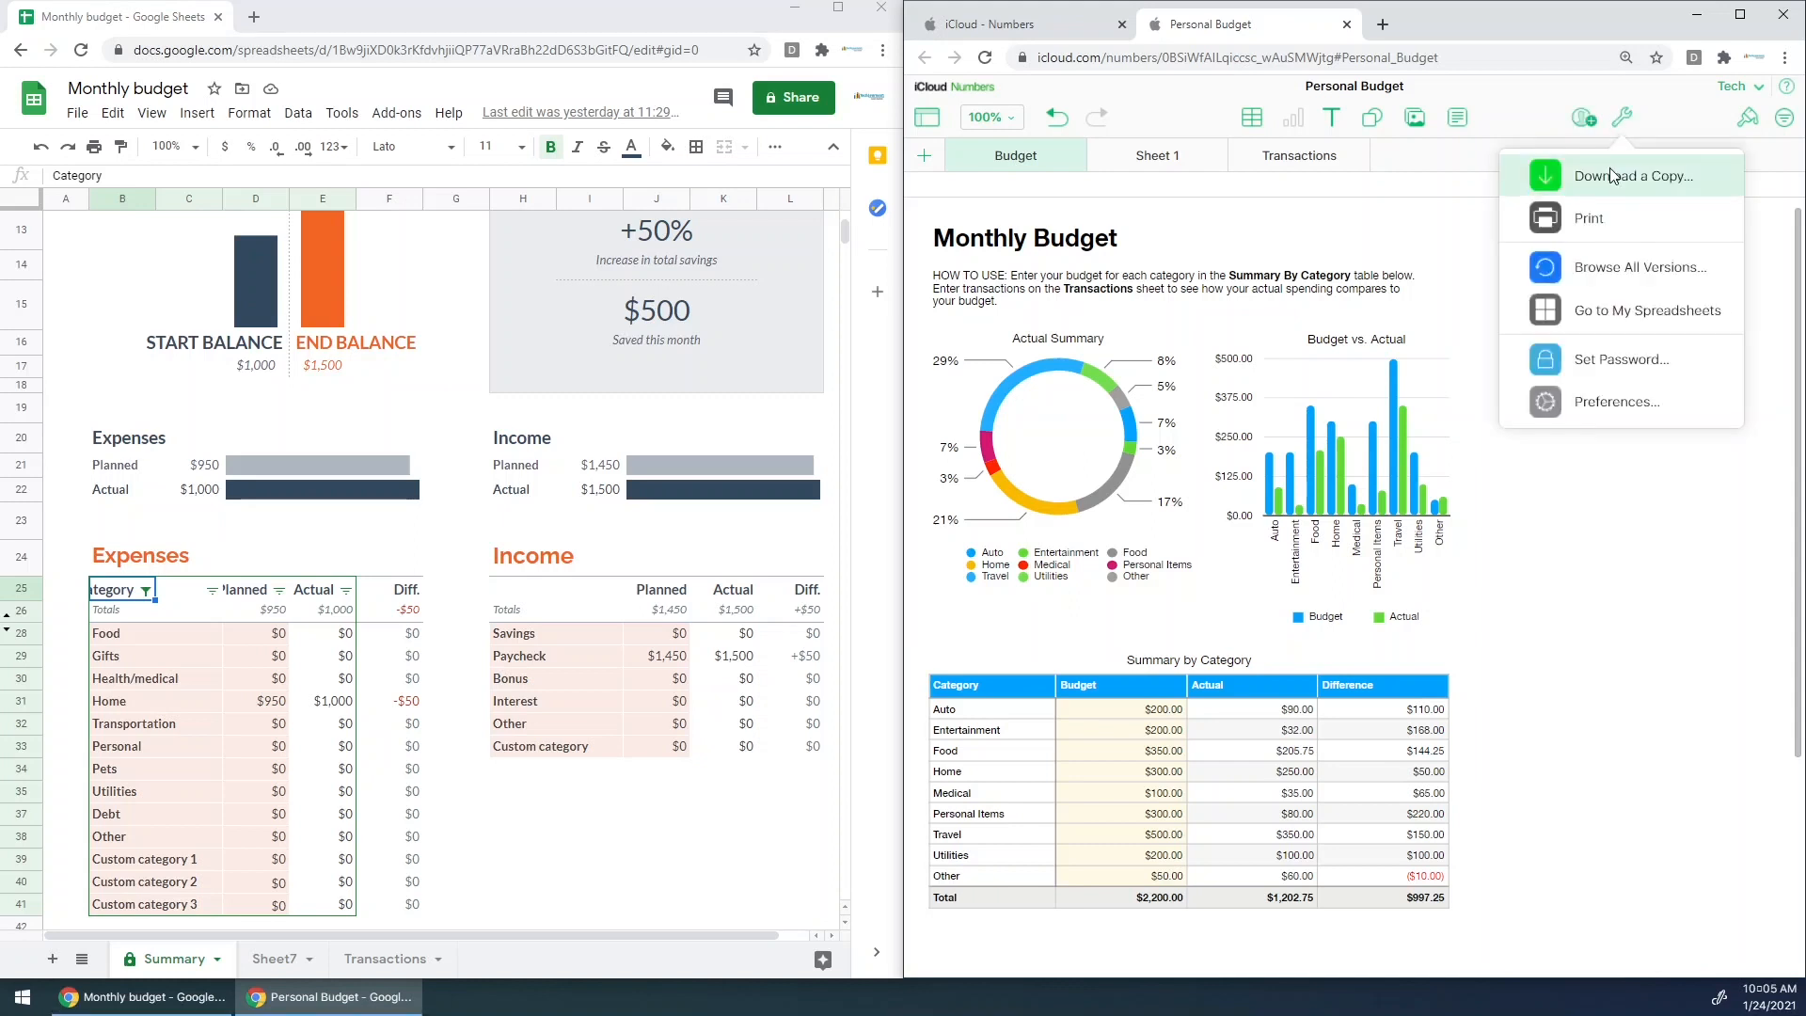
left_click(1483, 160)
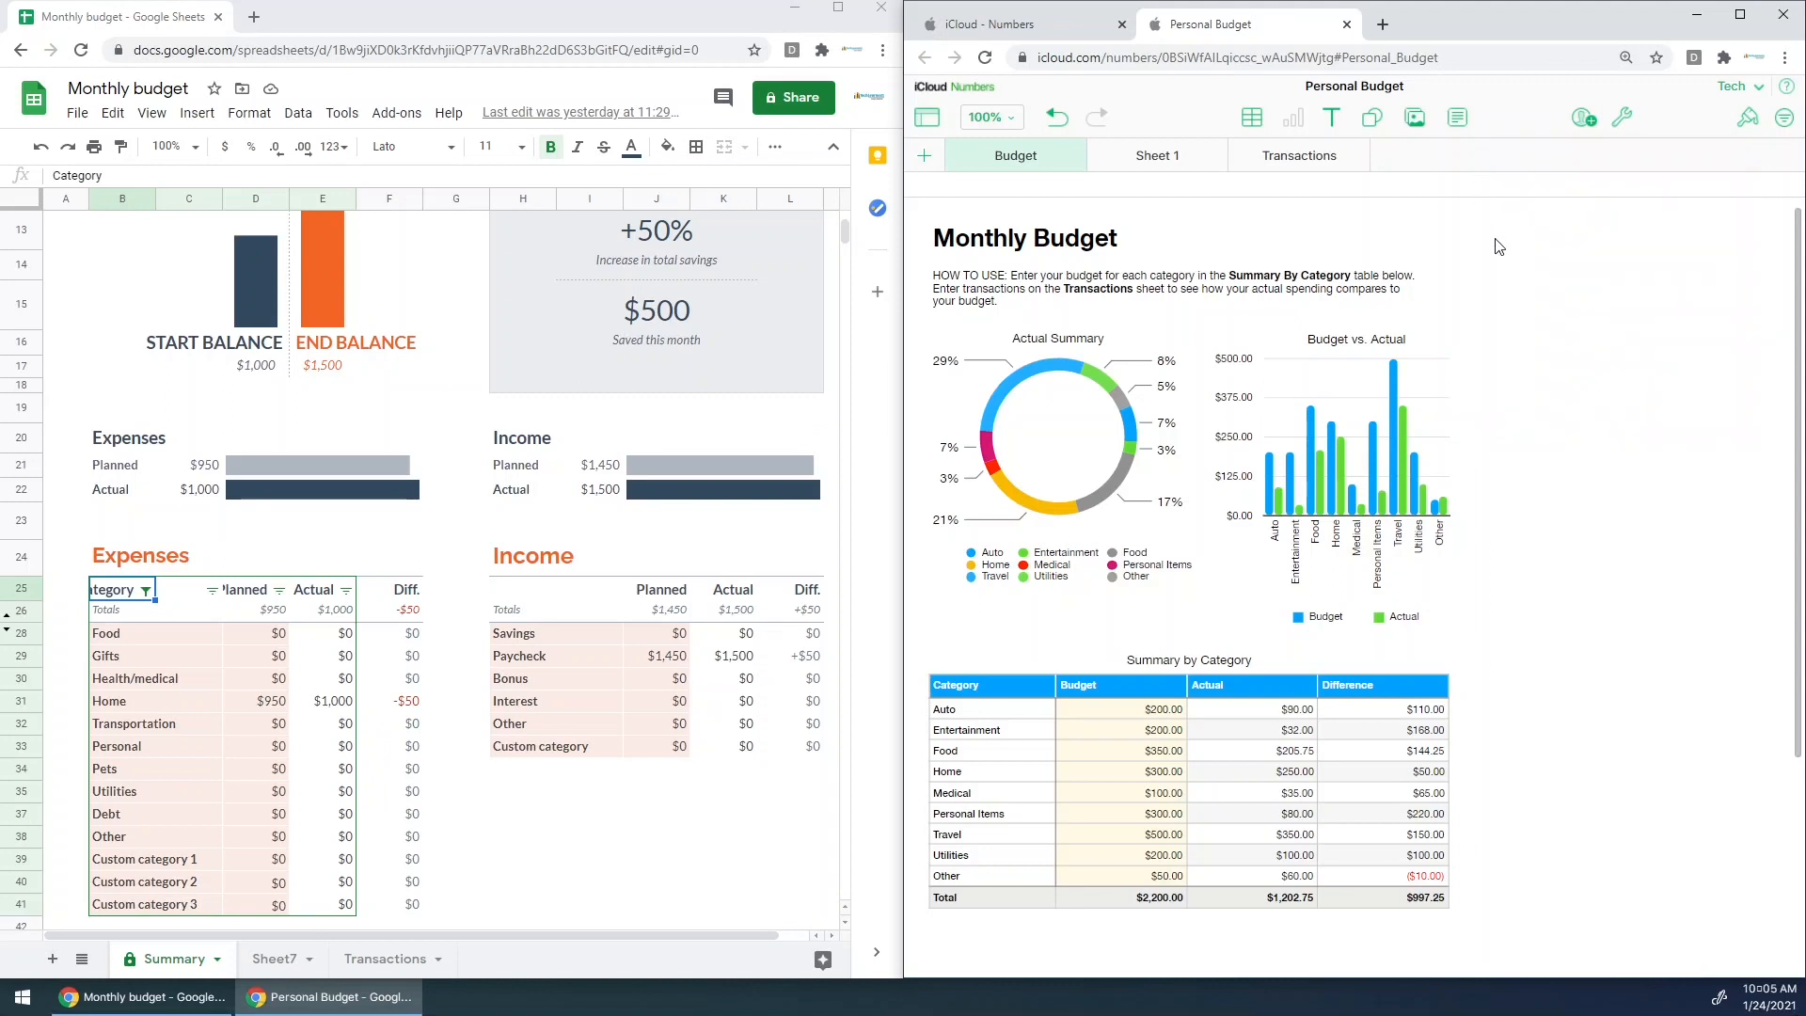